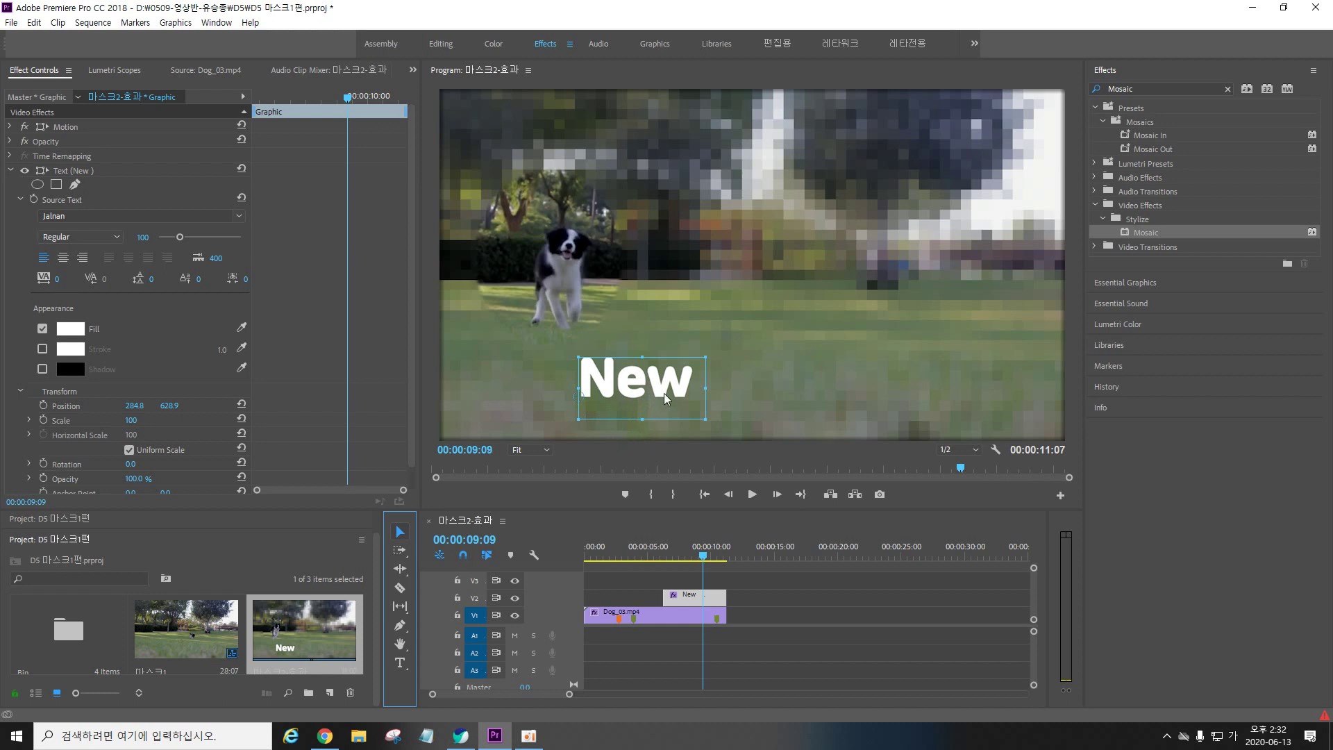
Move the New text up and right, then delete its text layer from the title graphic
drag(675, 396, 744, 362)
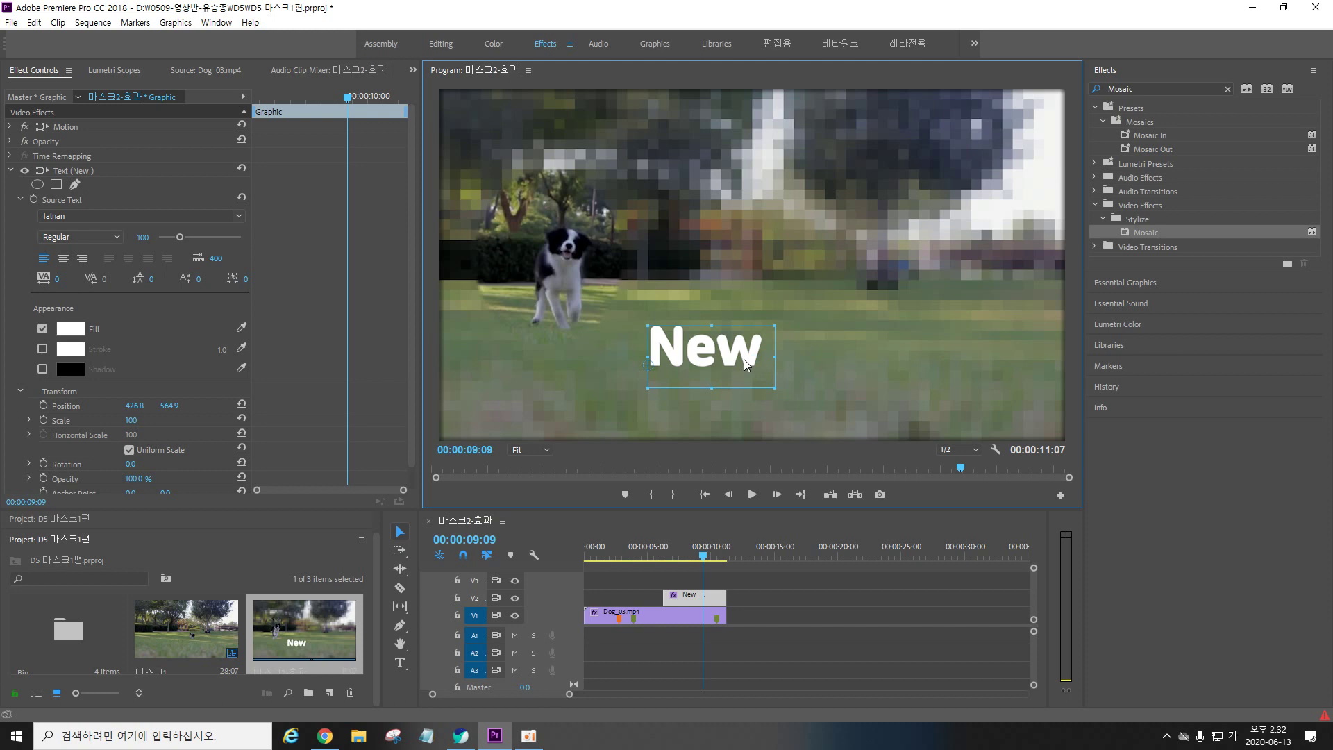
key(Delete)
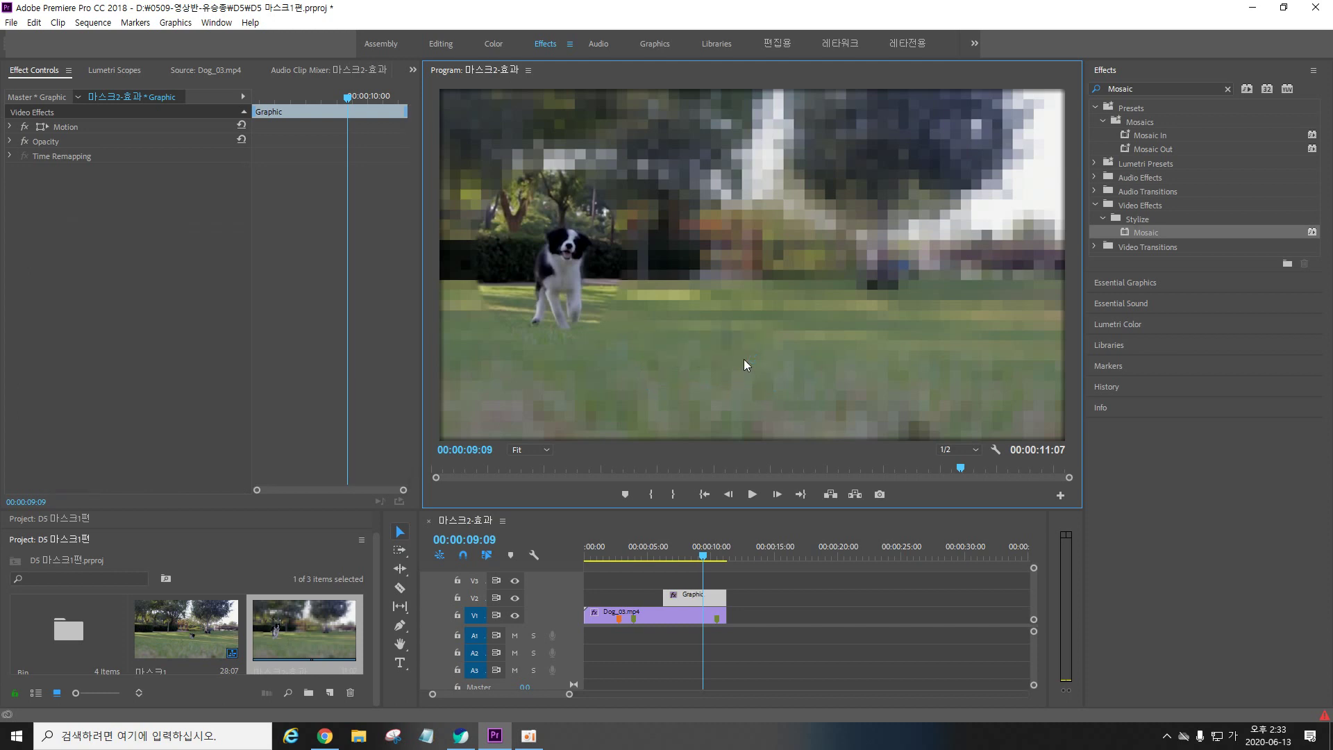
Delete the empty Graphic clip from the timeline and return the playhead to 00:00:06:16
click(756, 590)
click(709, 597)
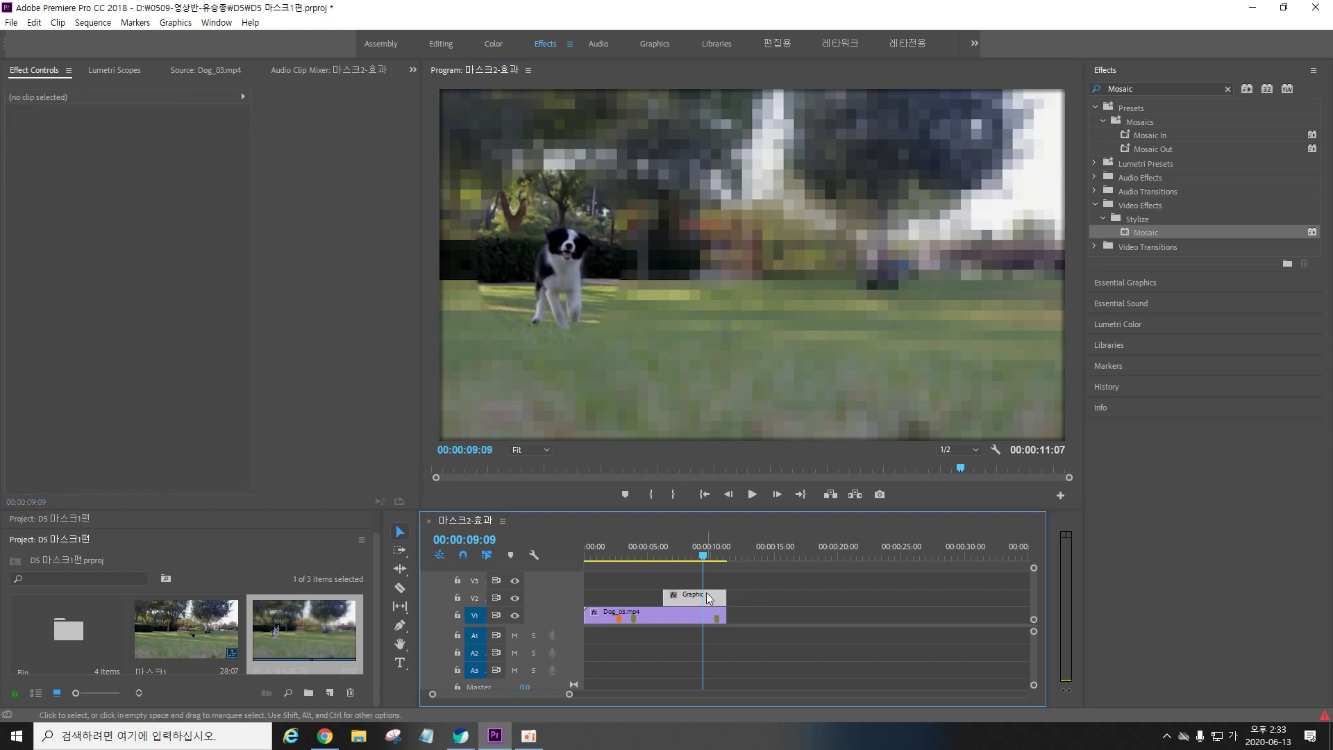
key(Delete)
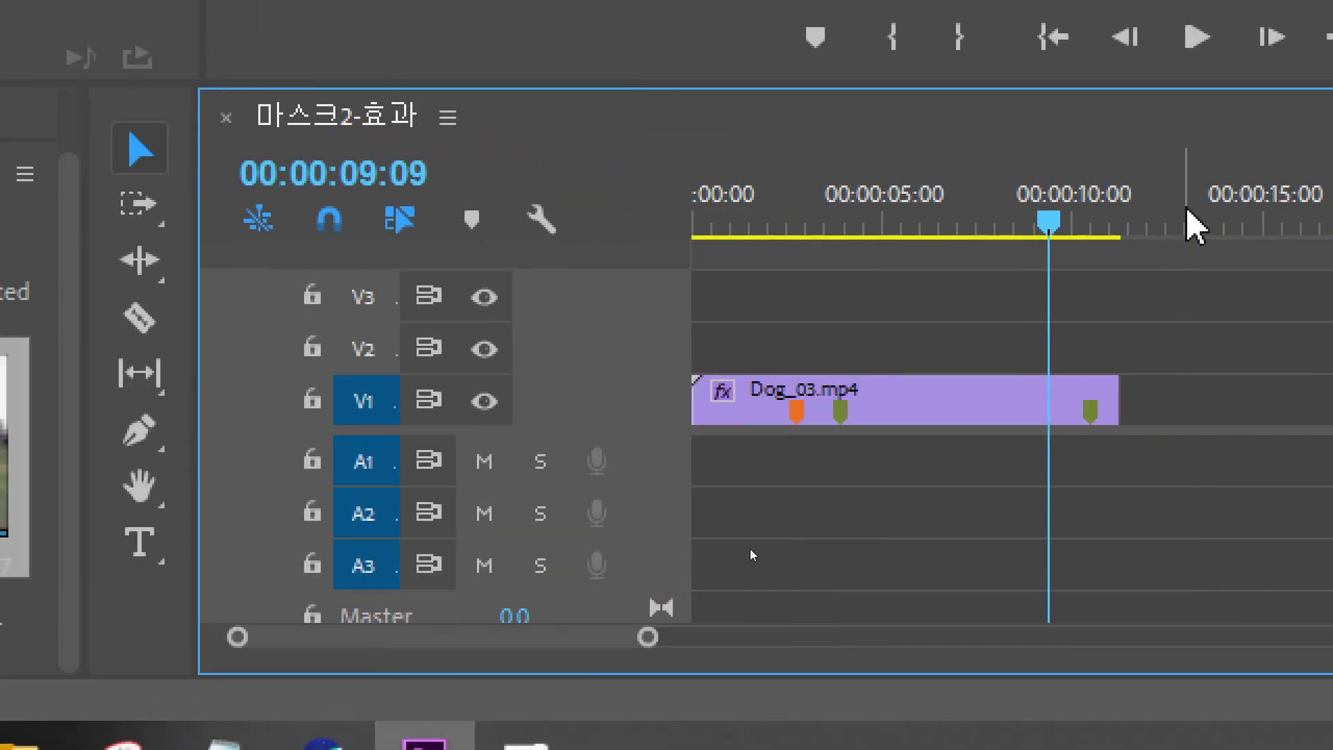
drag(1006, 221, 902, 233)
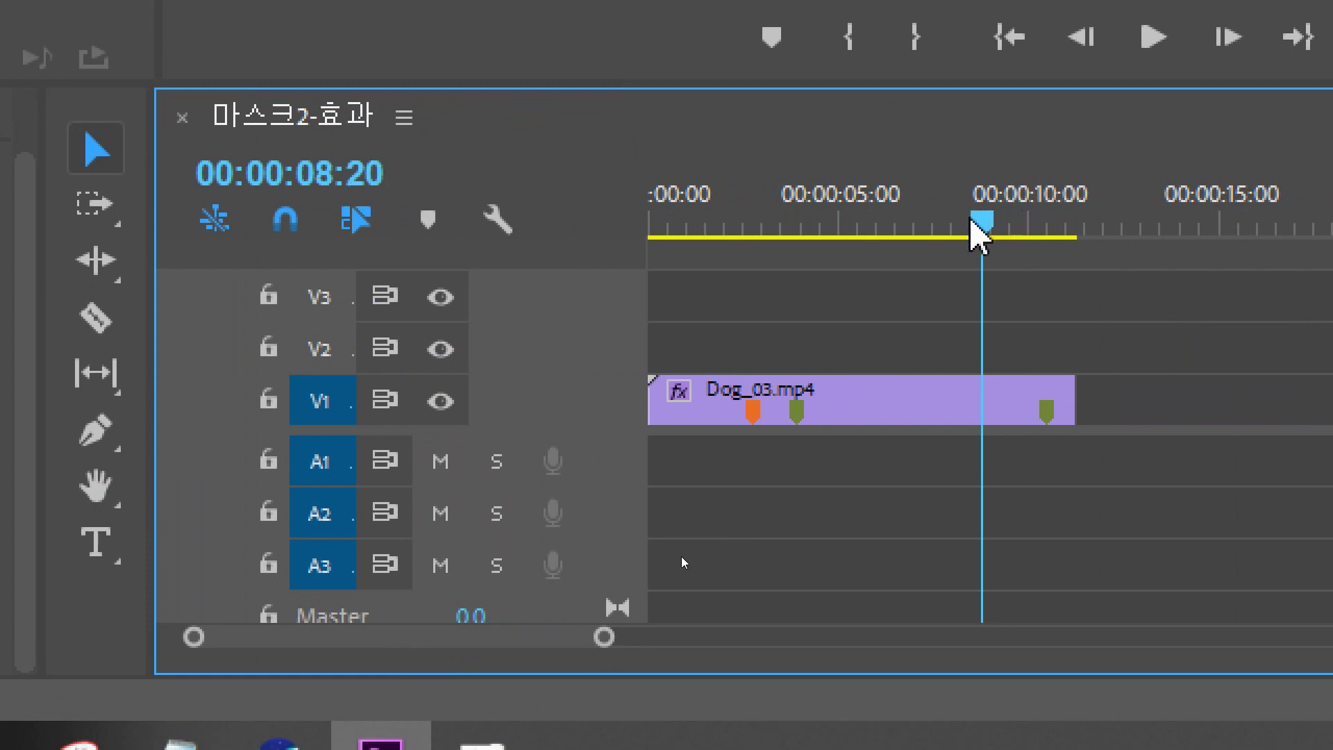
click(902, 232)
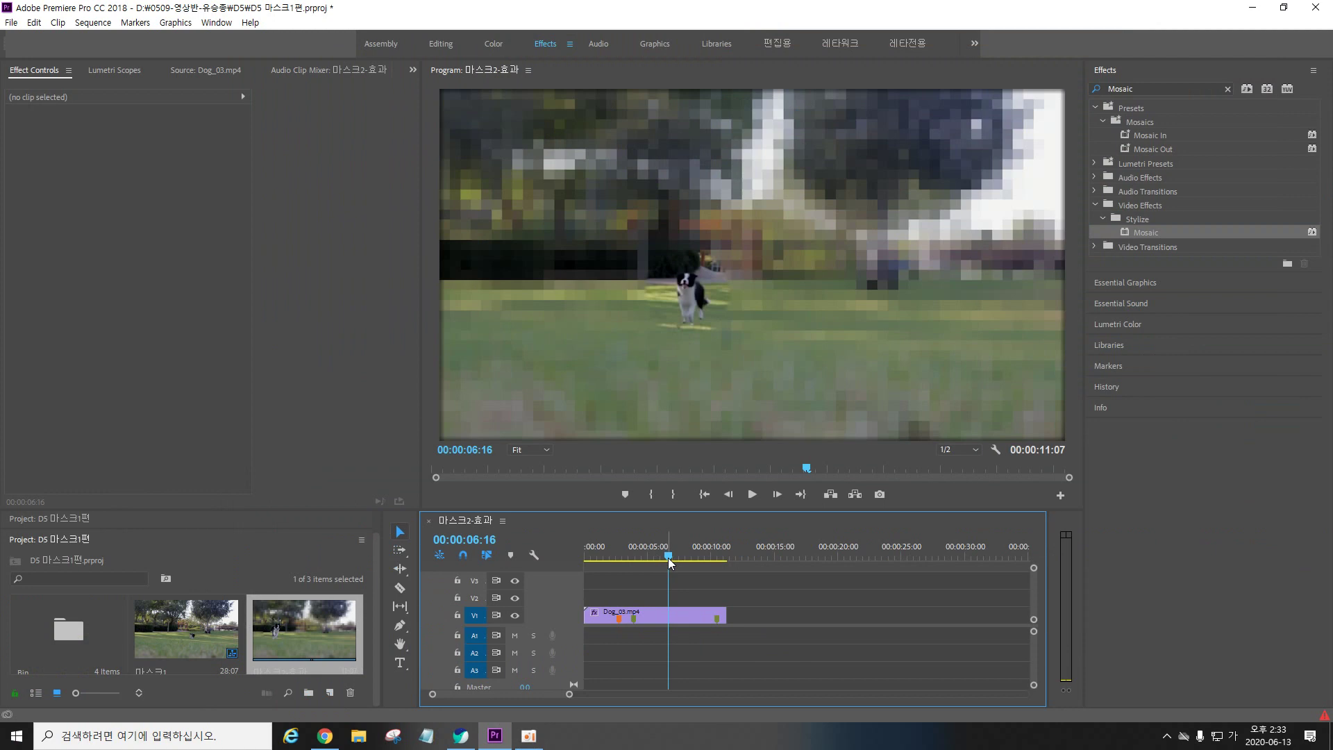
Add a new text layer in the lower frame and trim 'New Text Layer' down to 'New'
key(ctrl+t)
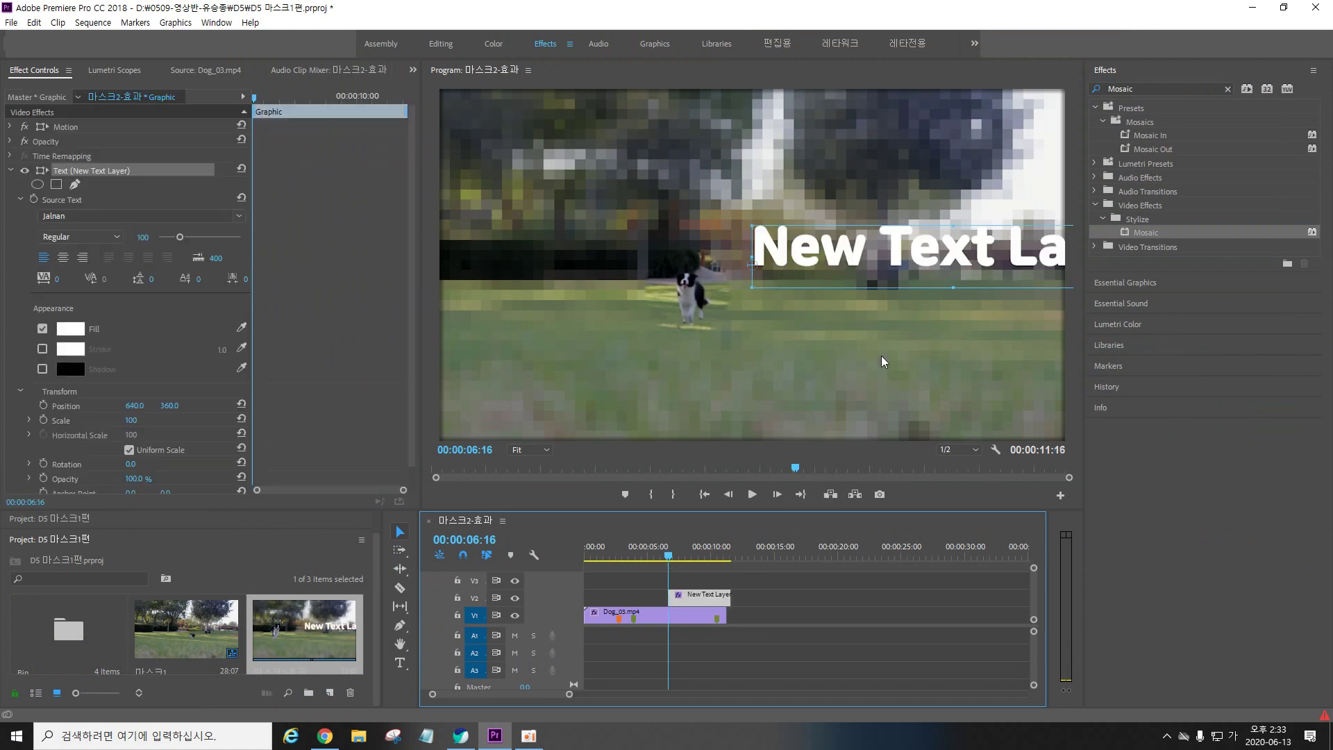
drag(845, 264, 627, 375)
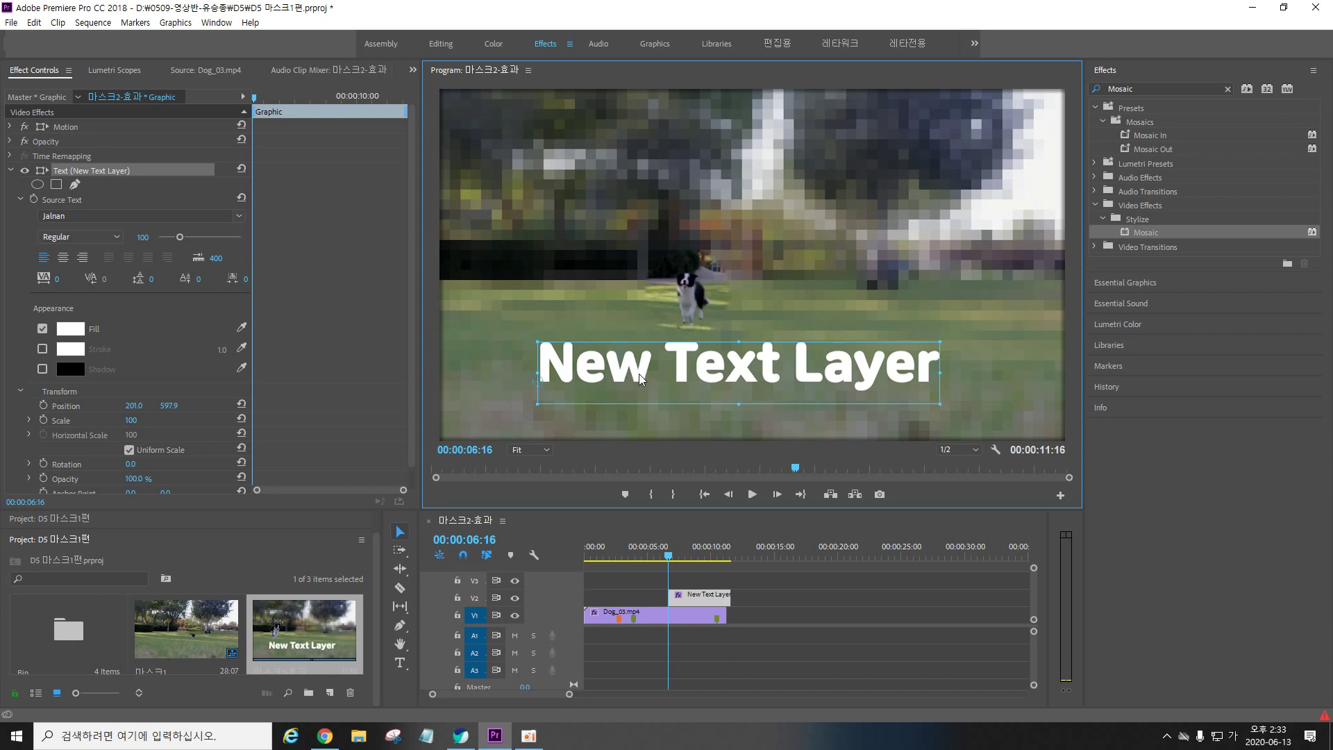
double_click(640, 378)
click(671, 361)
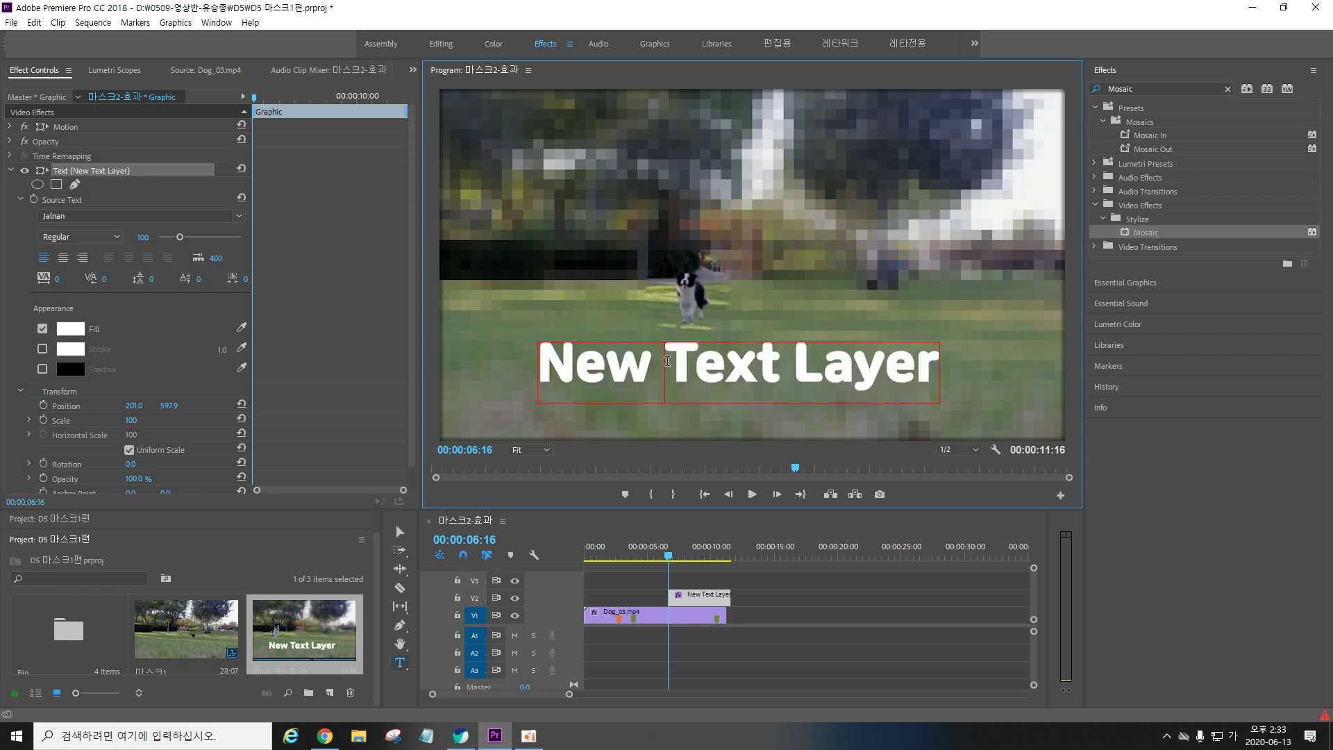
drag(666, 360, 943, 389)
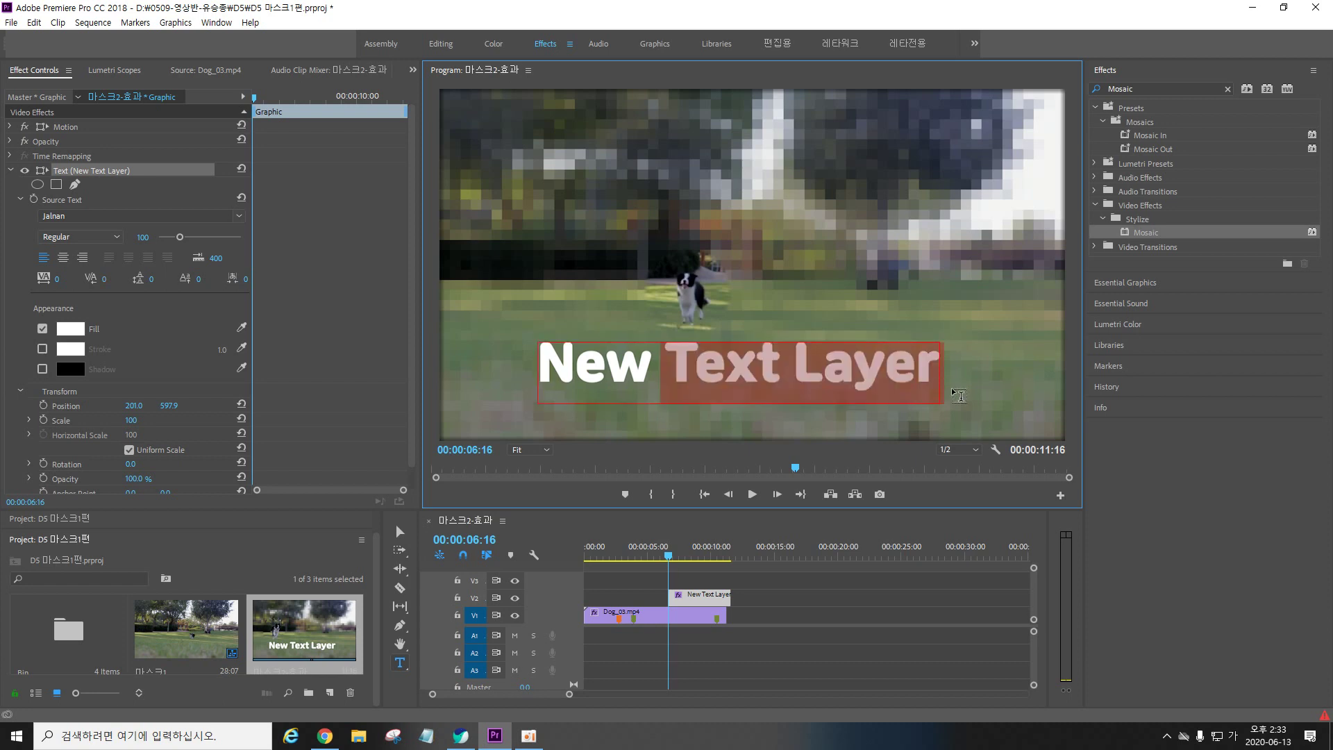
key(BackSpace)
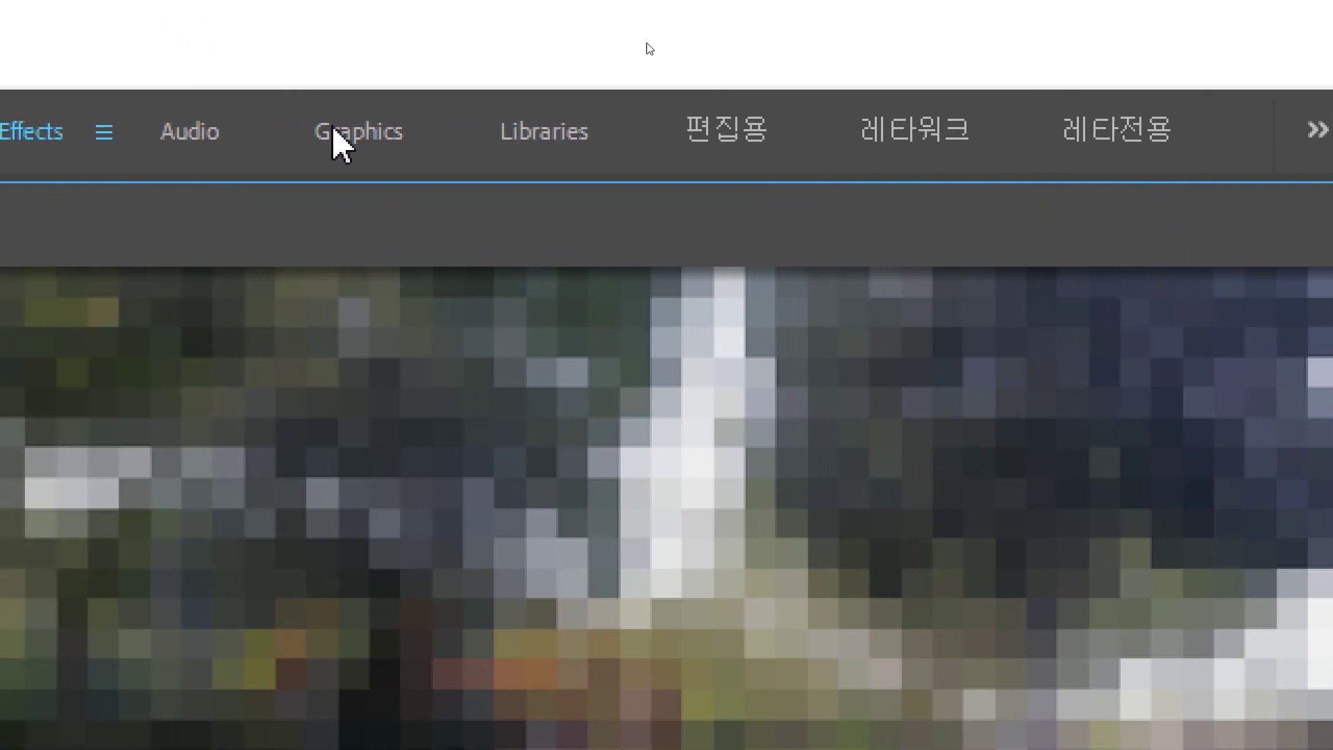
Switch to the Graphics workspace and duplicate the New text layer in Essential Graphics
click(349, 136)
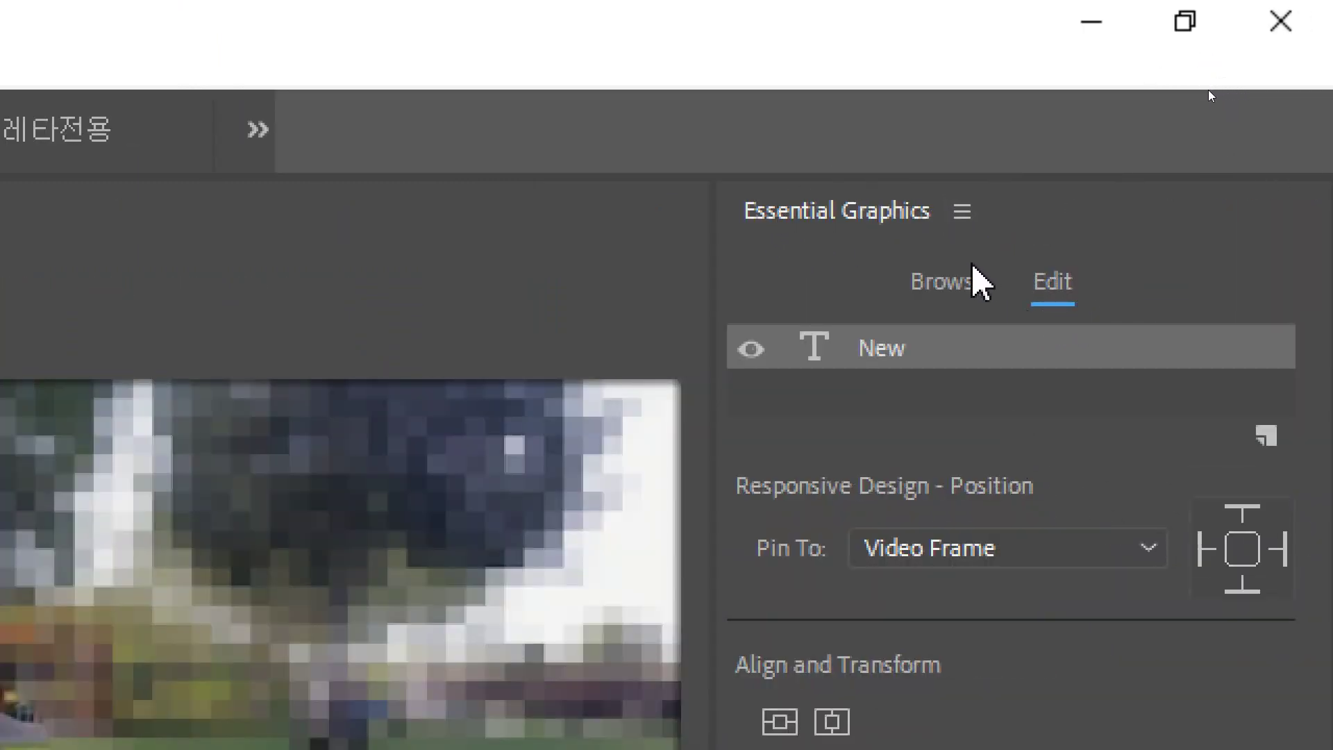
right_click(916, 351)
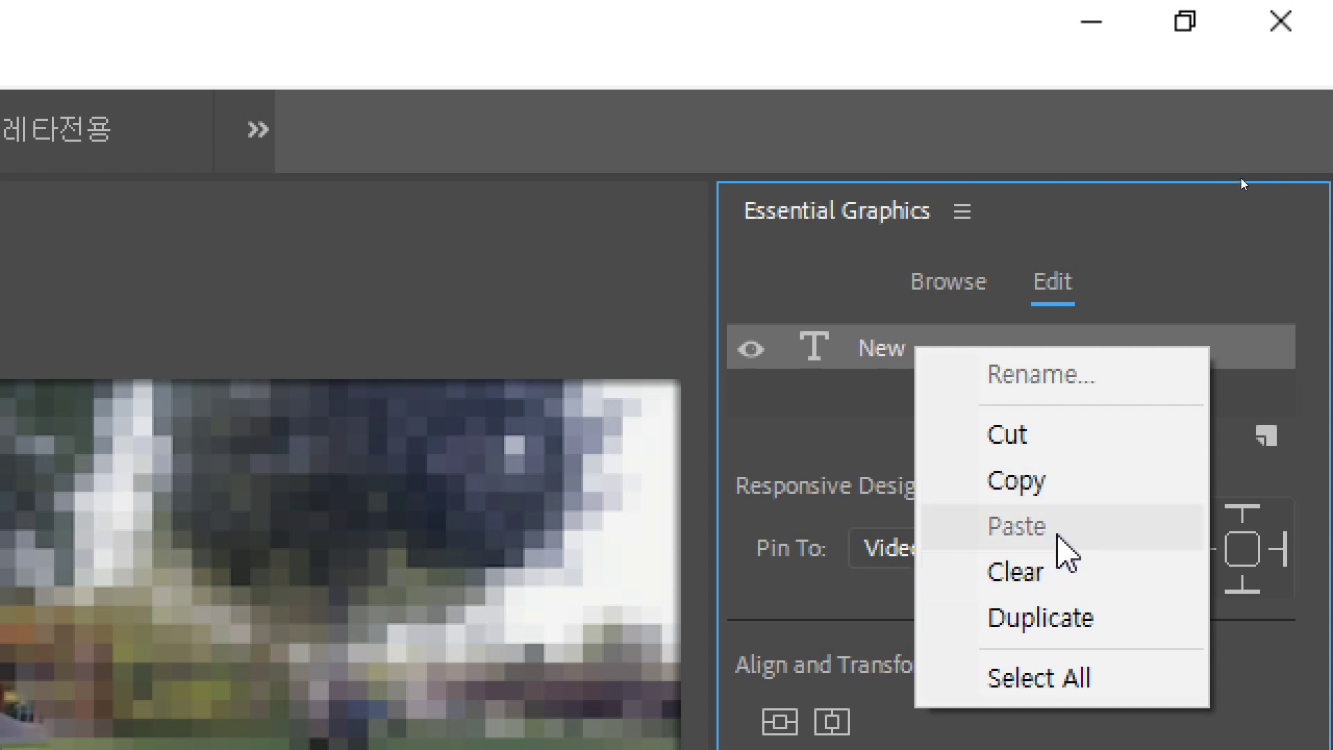
click(1066, 618)
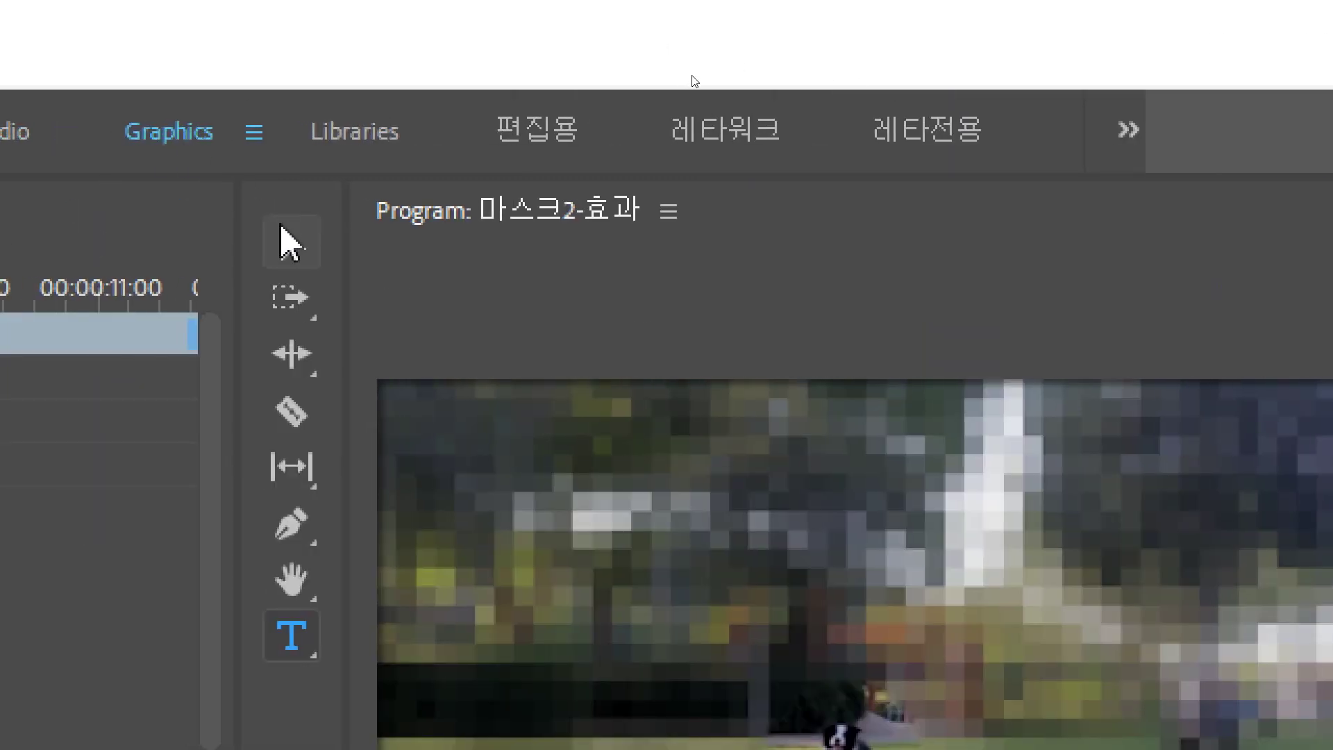
Undo a stray extra copy of New, then adjust the New layer's horizontal position
click(290, 243)
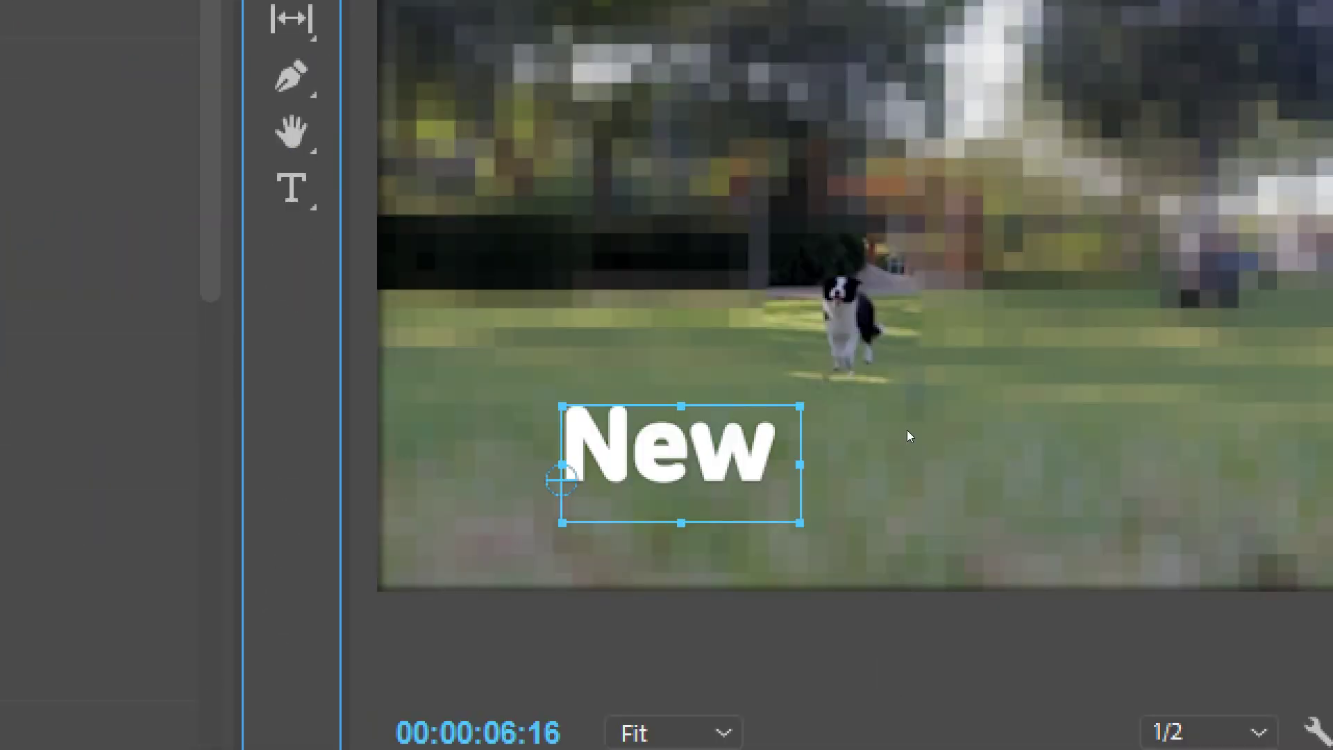
click(696, 183)
drag(696, 182, 998, 167)
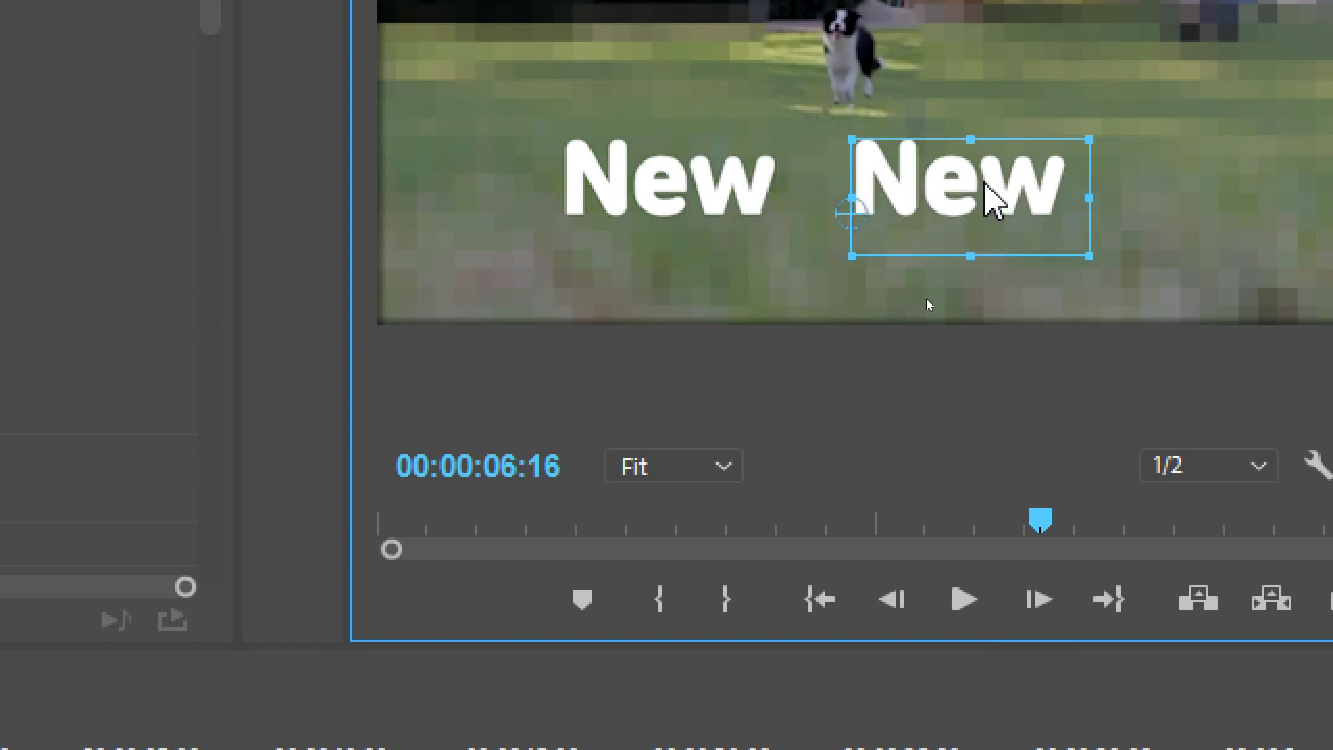
key(ctrl+z)
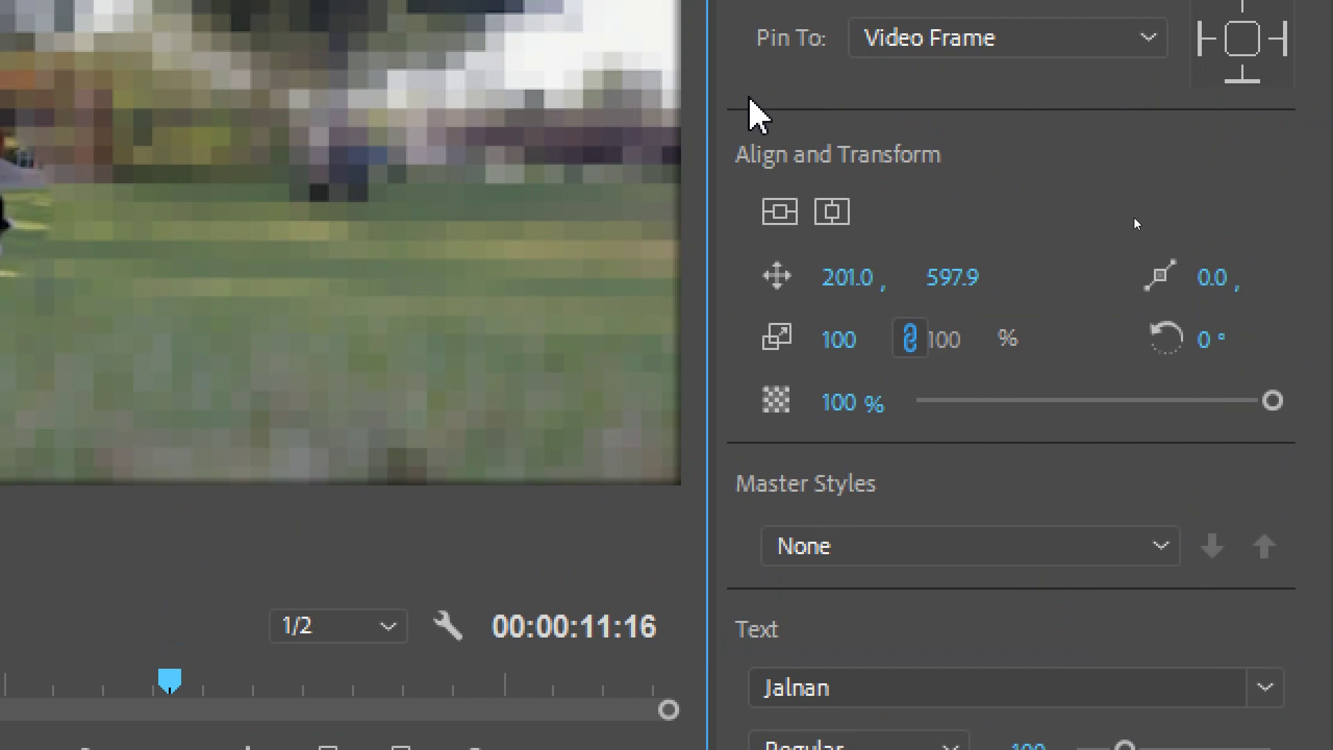
click(765, 256)
drag(840, 278, 829, 278)
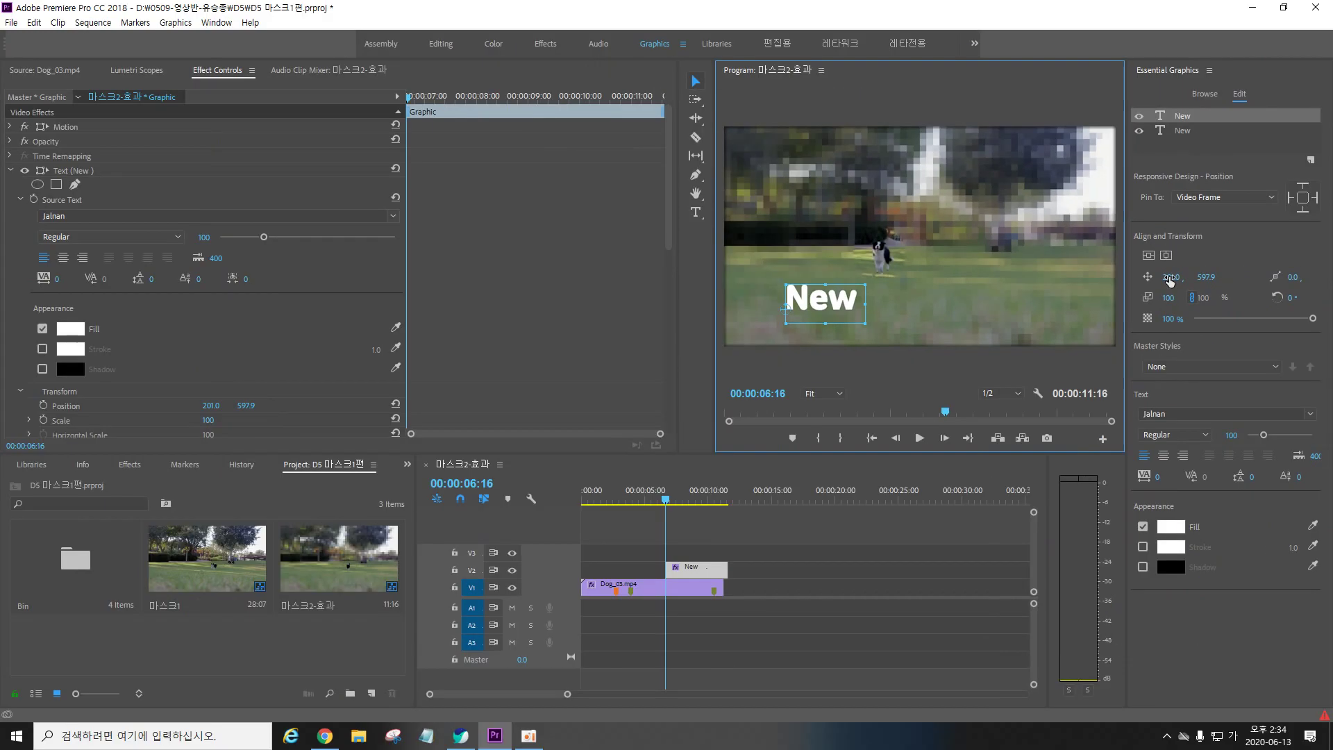
Slide the duplicate New right to about X 456 and retype it as 'Title Here'
drag(1170, 276, 1319, 276)
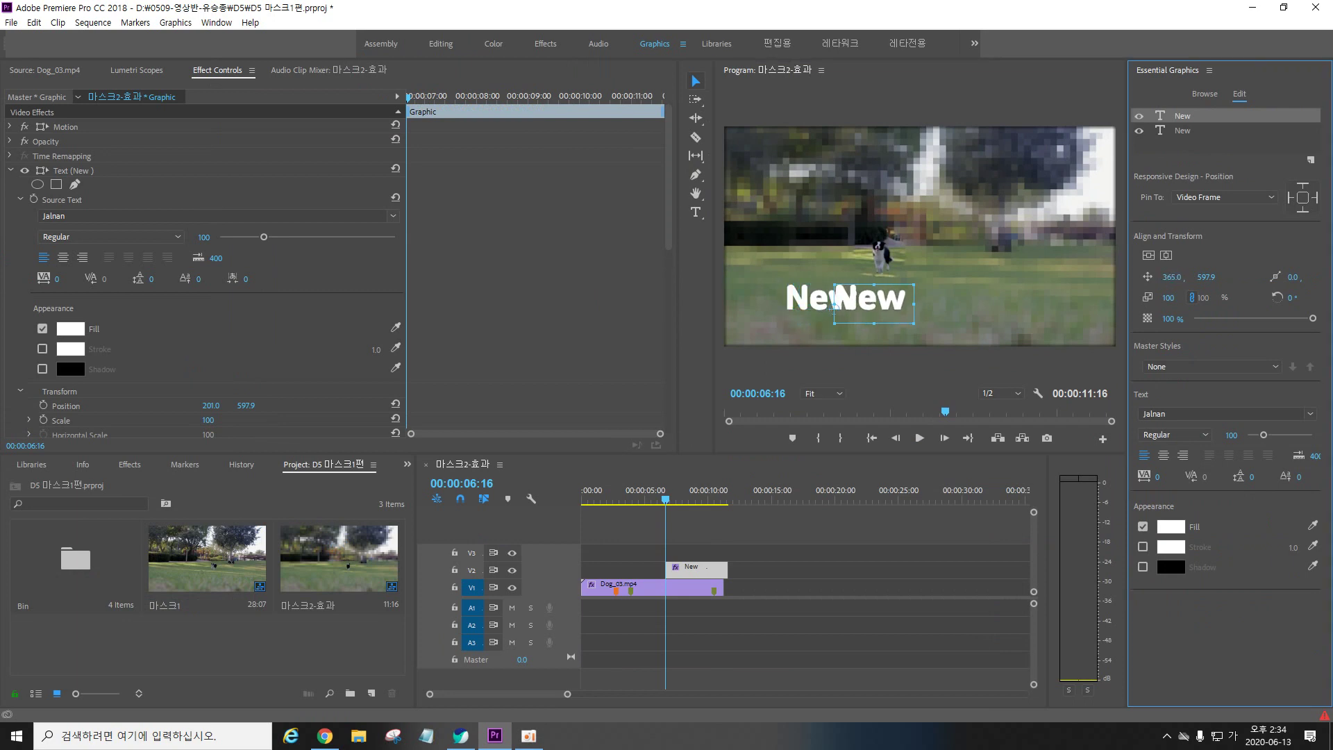
drag(1172, 276, 1180, 276)
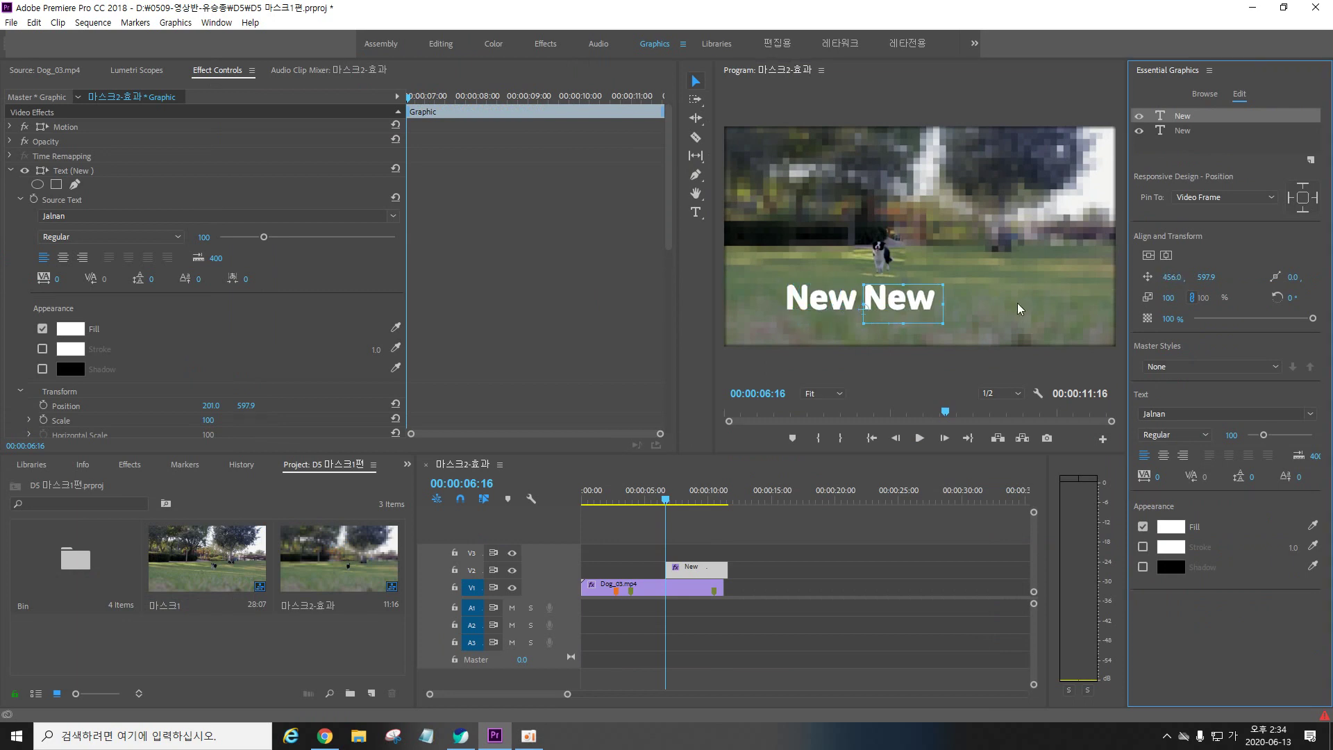
double_click(925, 298)
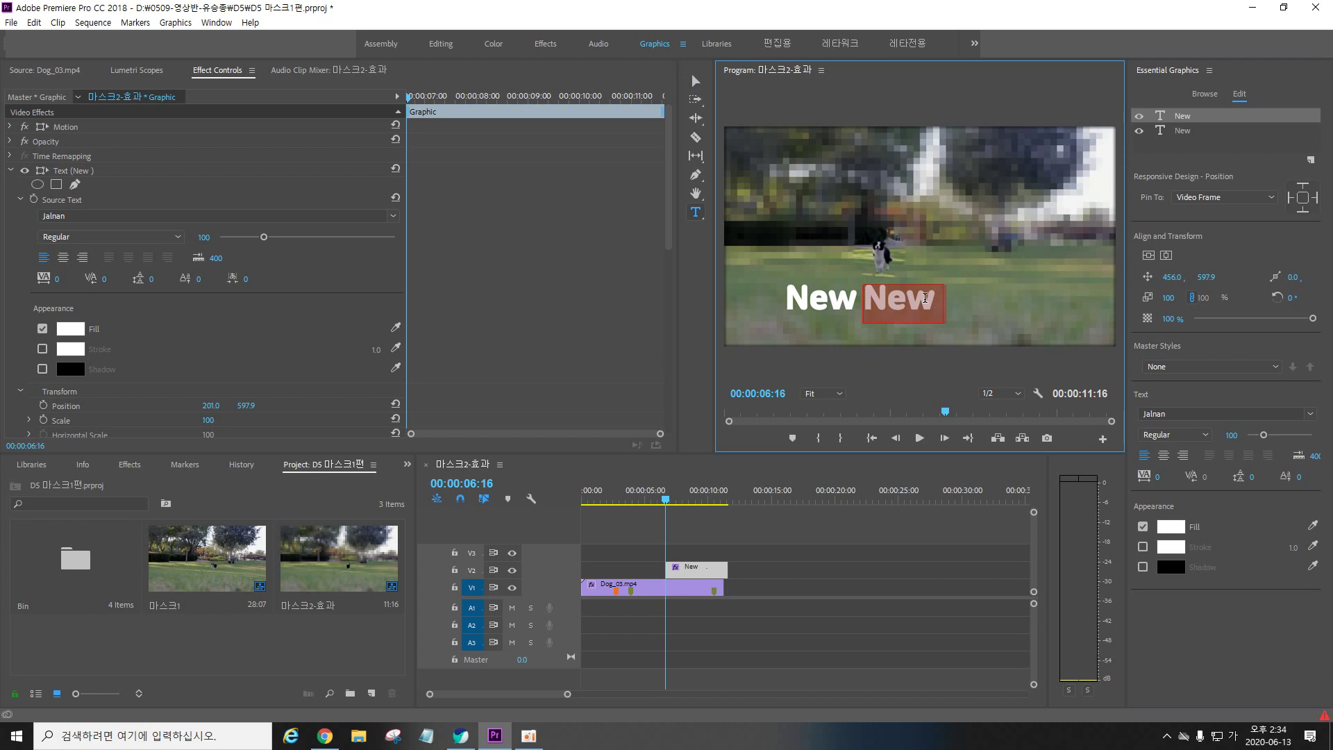
key(Hangul)
text(t)
key(BackSpace)
text(Ti)
key(BackSpace)
text(itle)
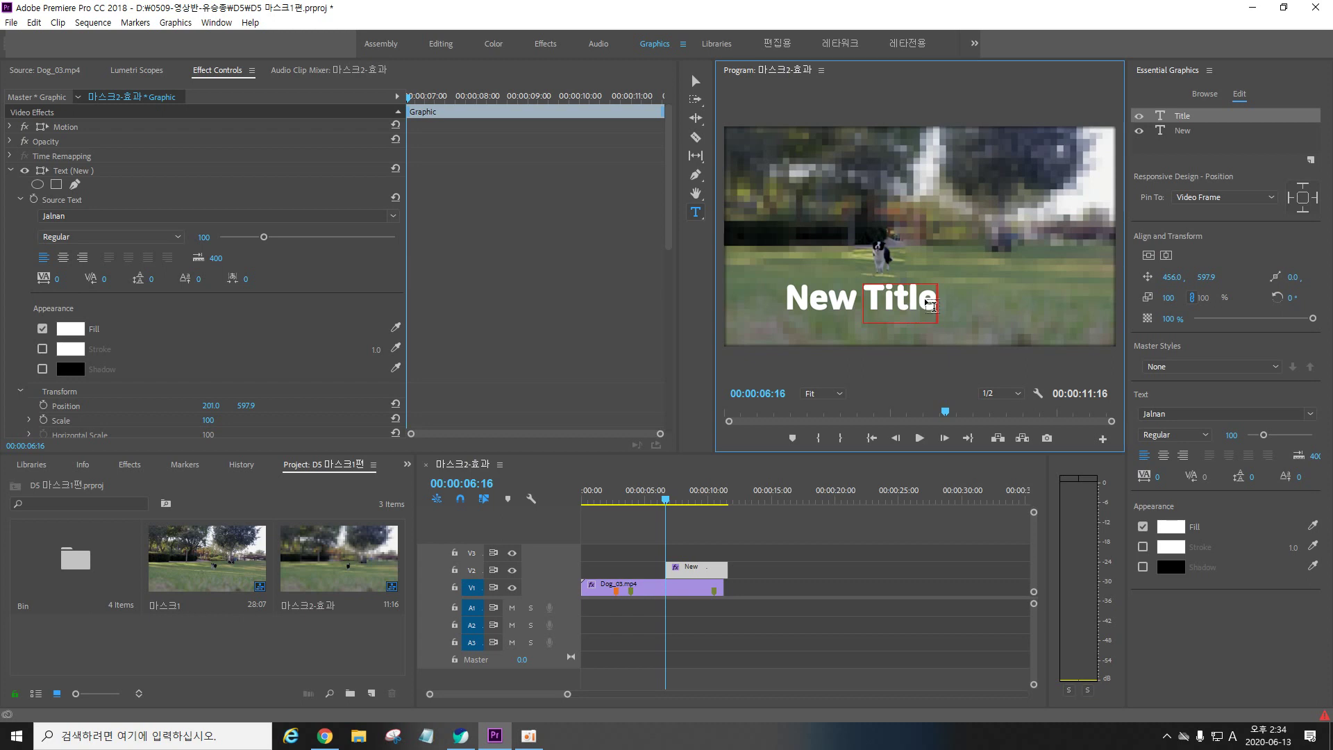
text( Here)
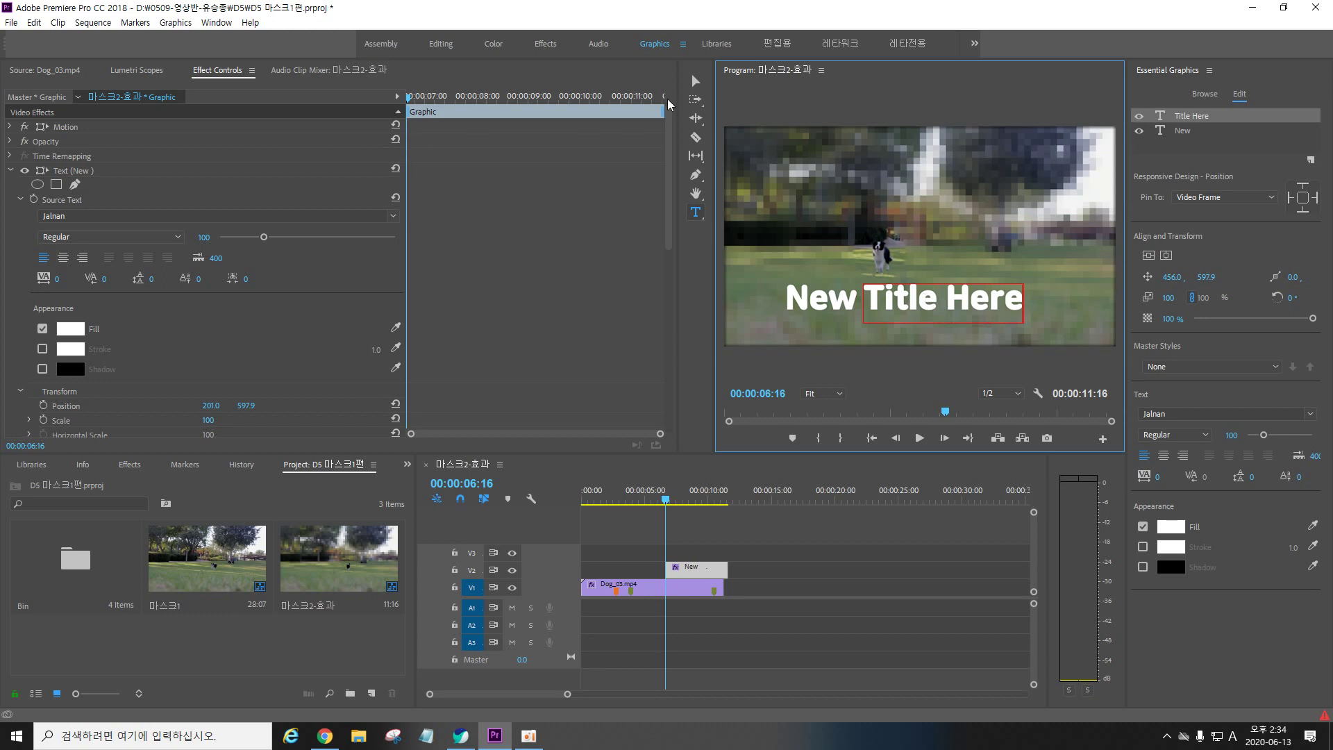
click(695, 81)
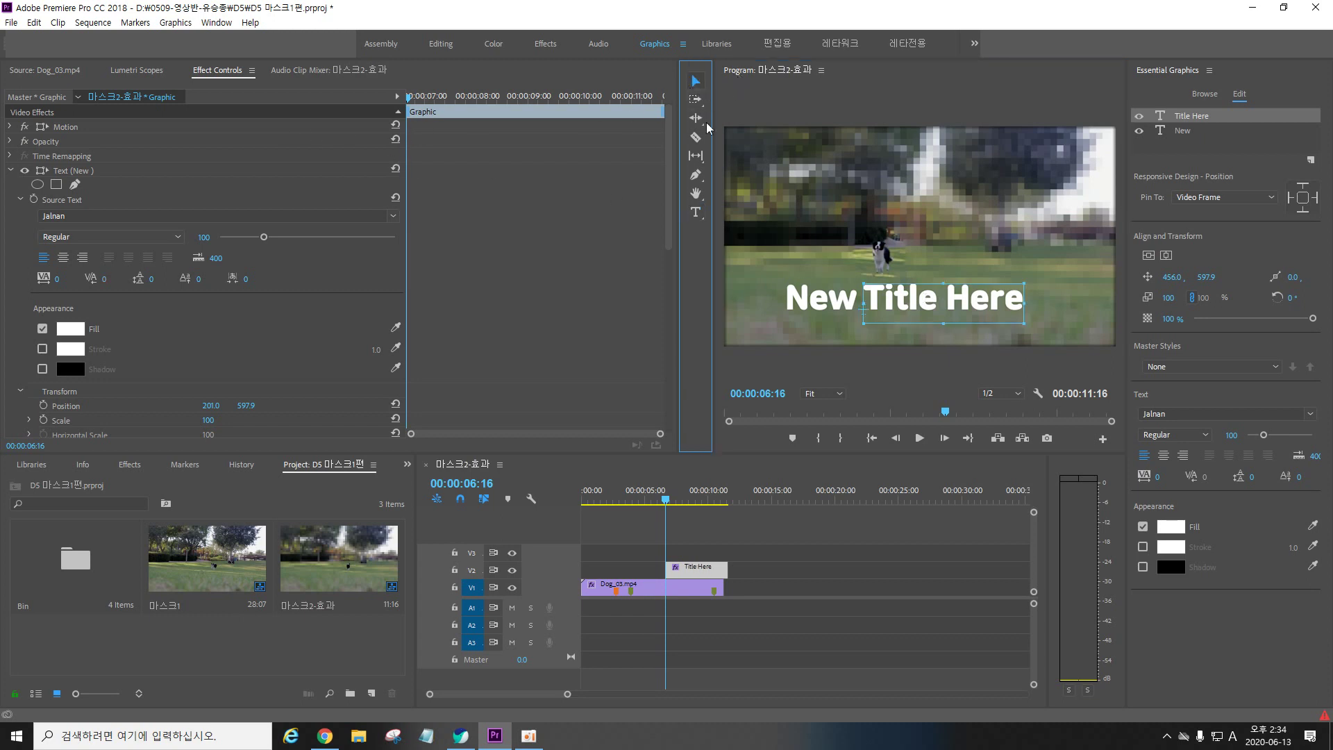
Widen the Program monitor and draw a two-point slanted line between New and Title with the Pen Tool
drag(713, 166, 435, 191)
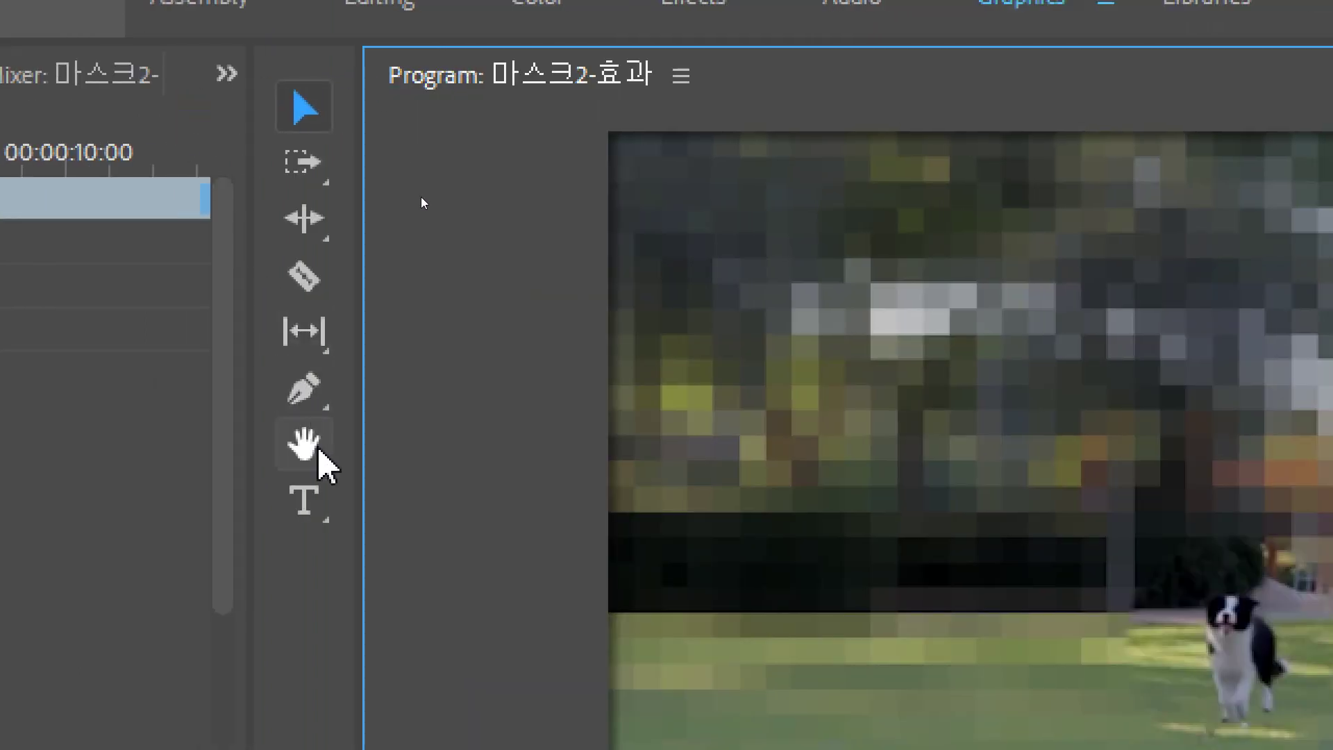
click(312, 397)
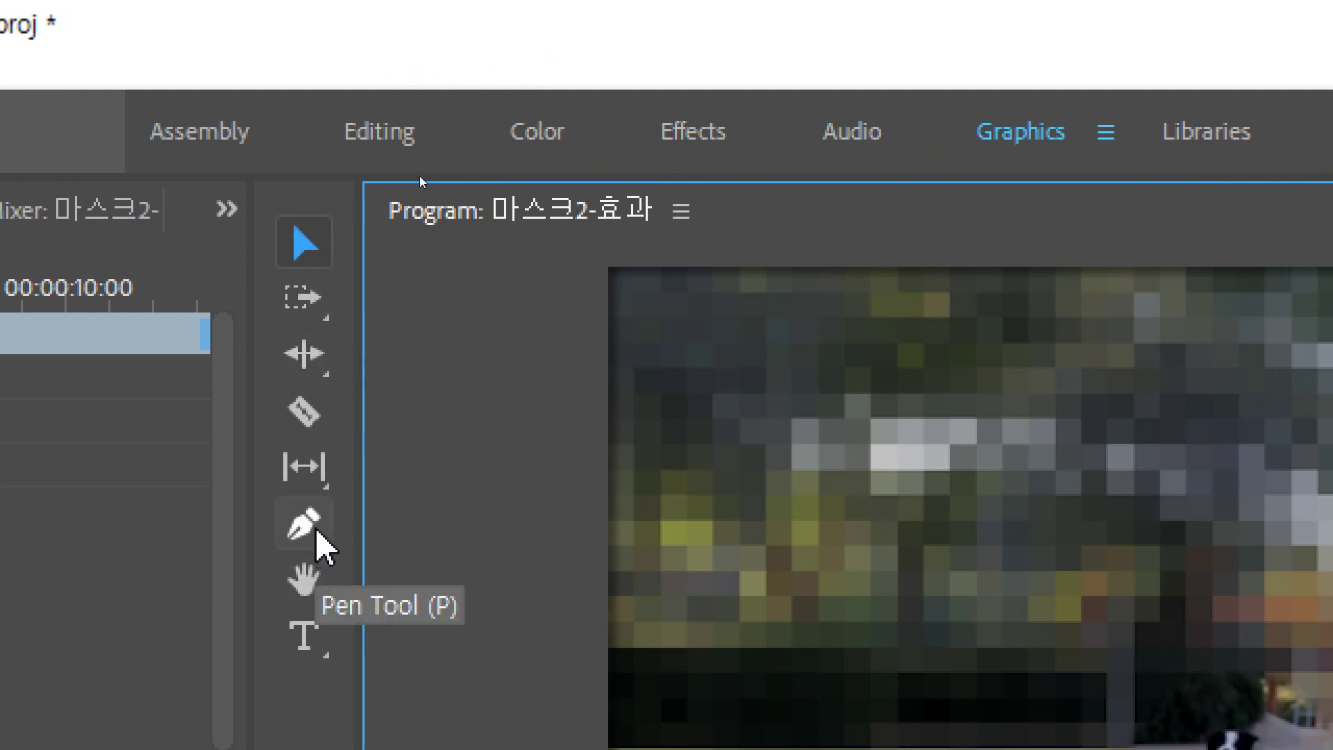
drag(318, 531, 406, 533)
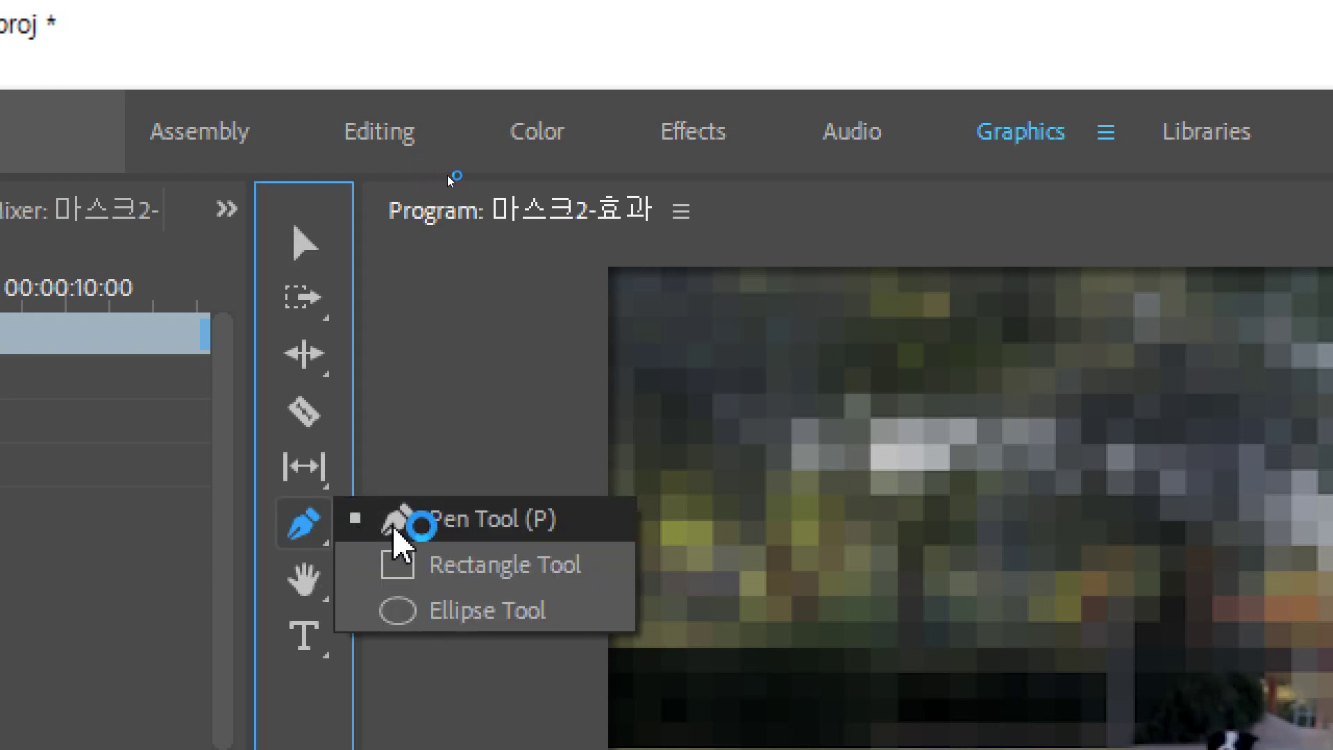
click(306, 535)
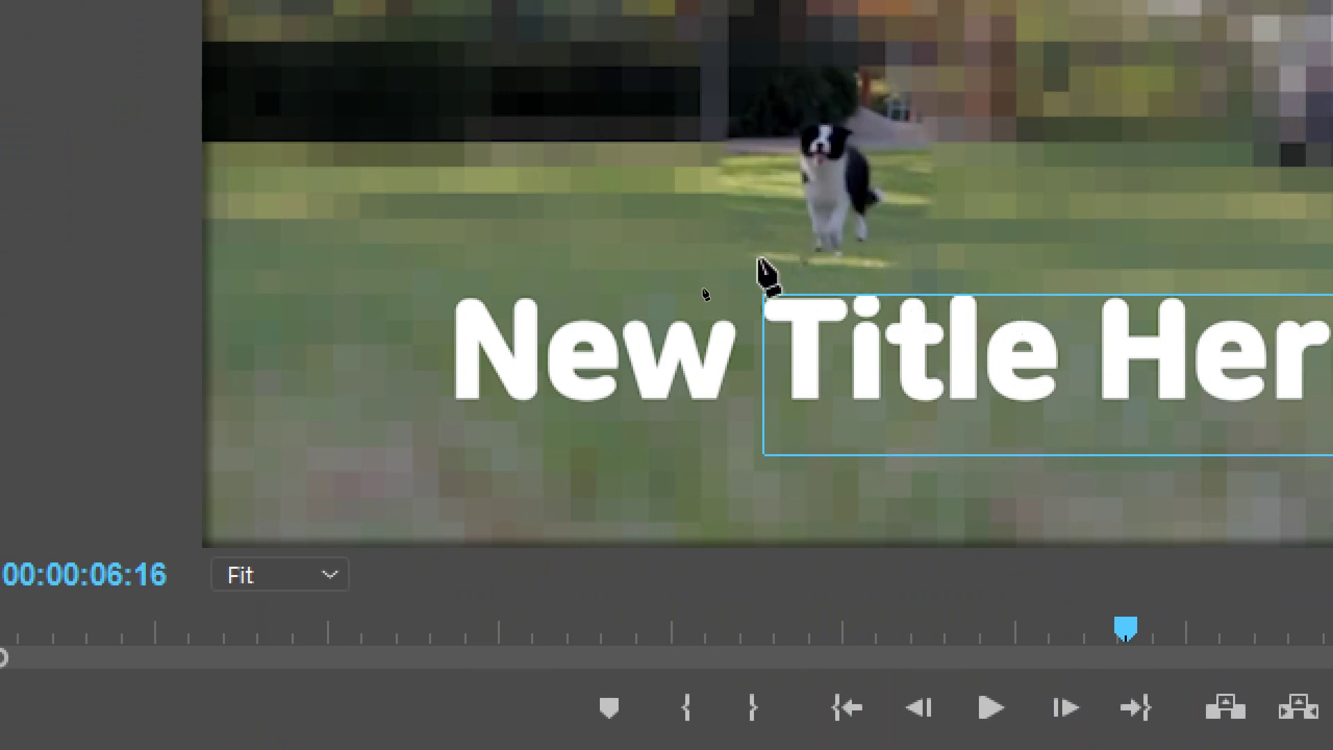
click(769, 247)
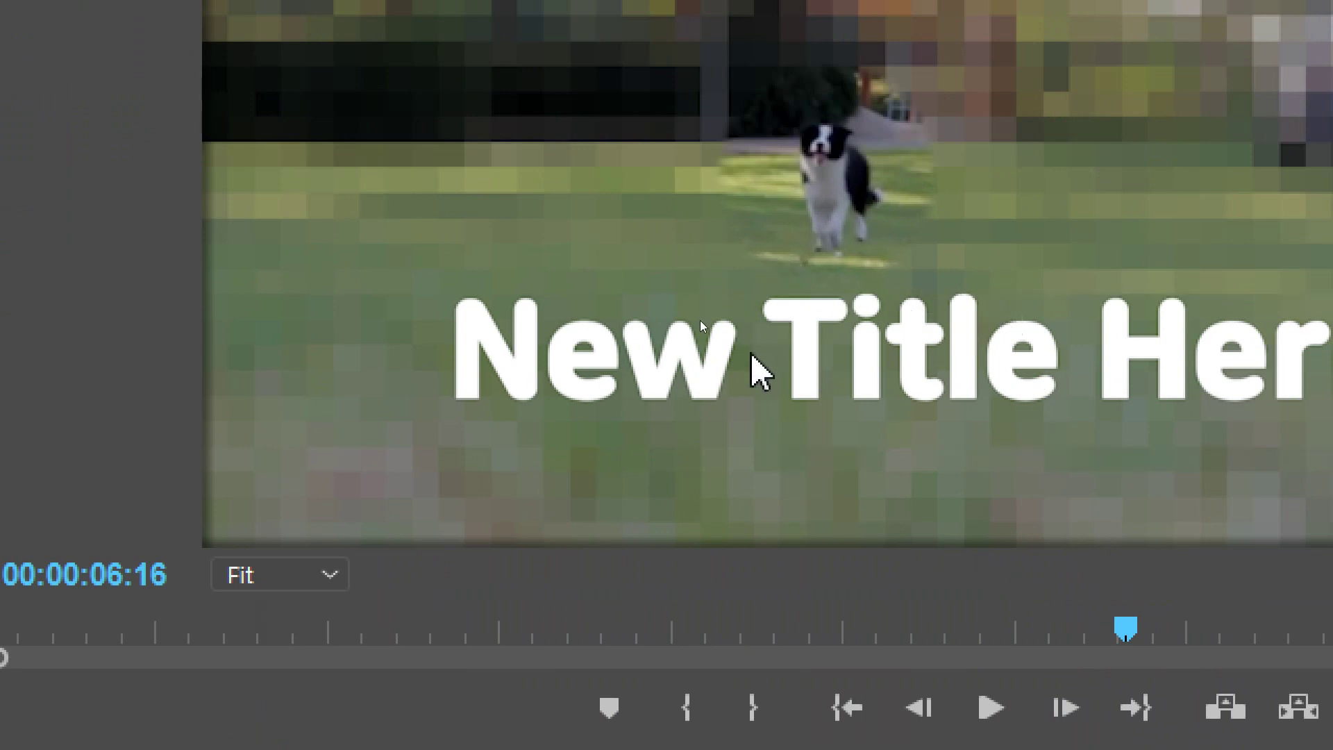
click(726, 434)
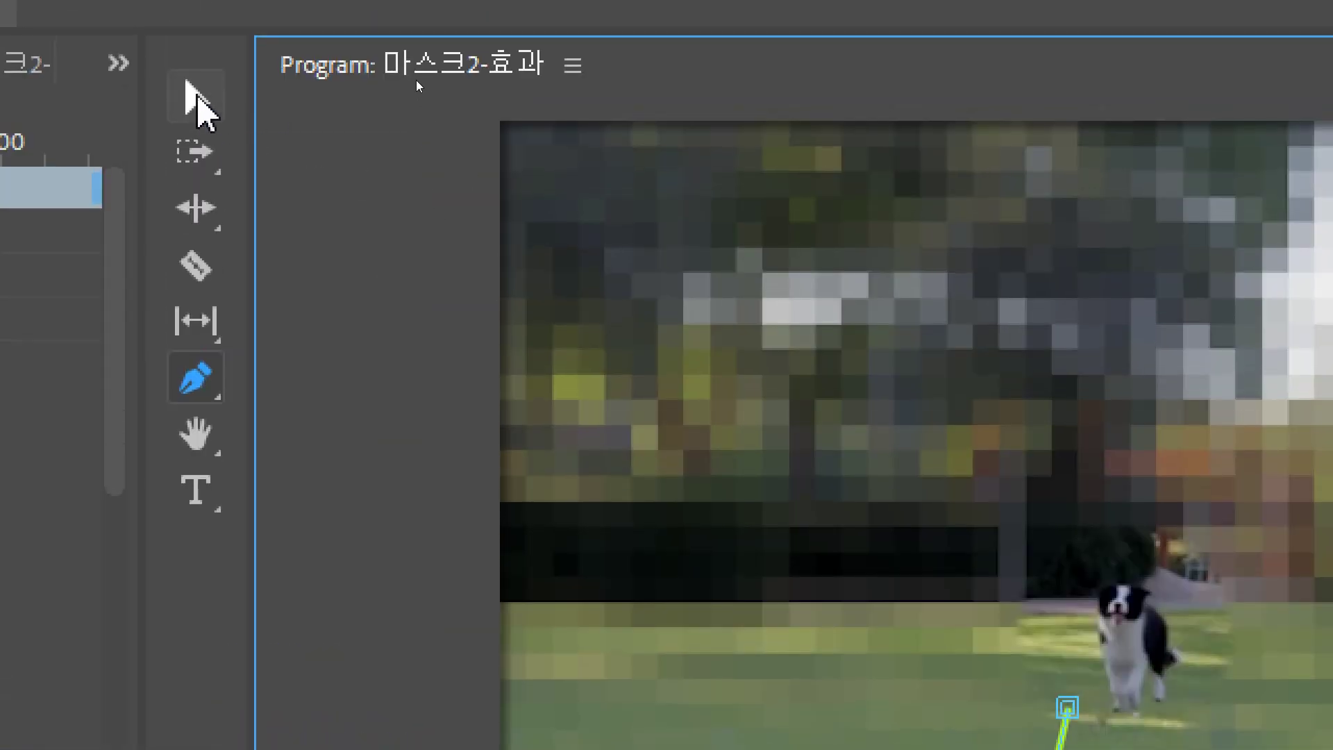
Select the green slash line with the Selection tool
click(192, 98)
click(863, 163)
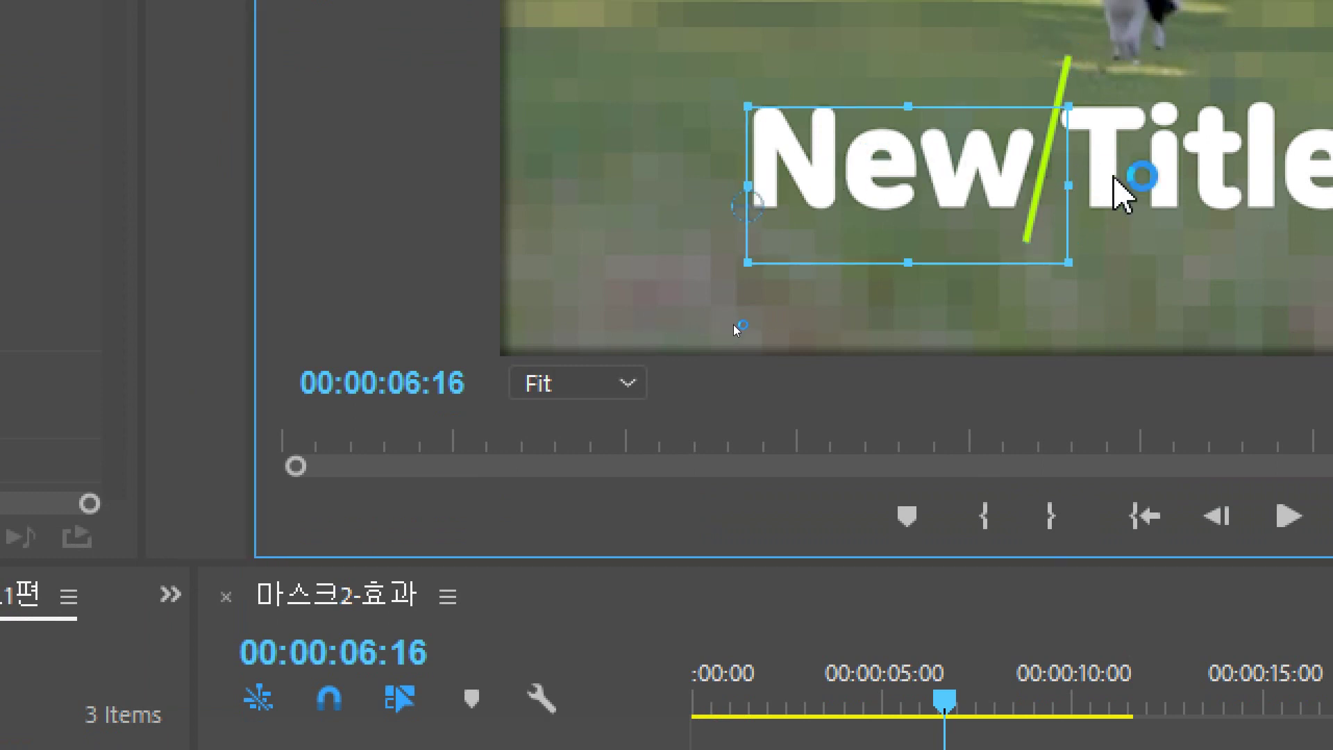
click(1157, 178)
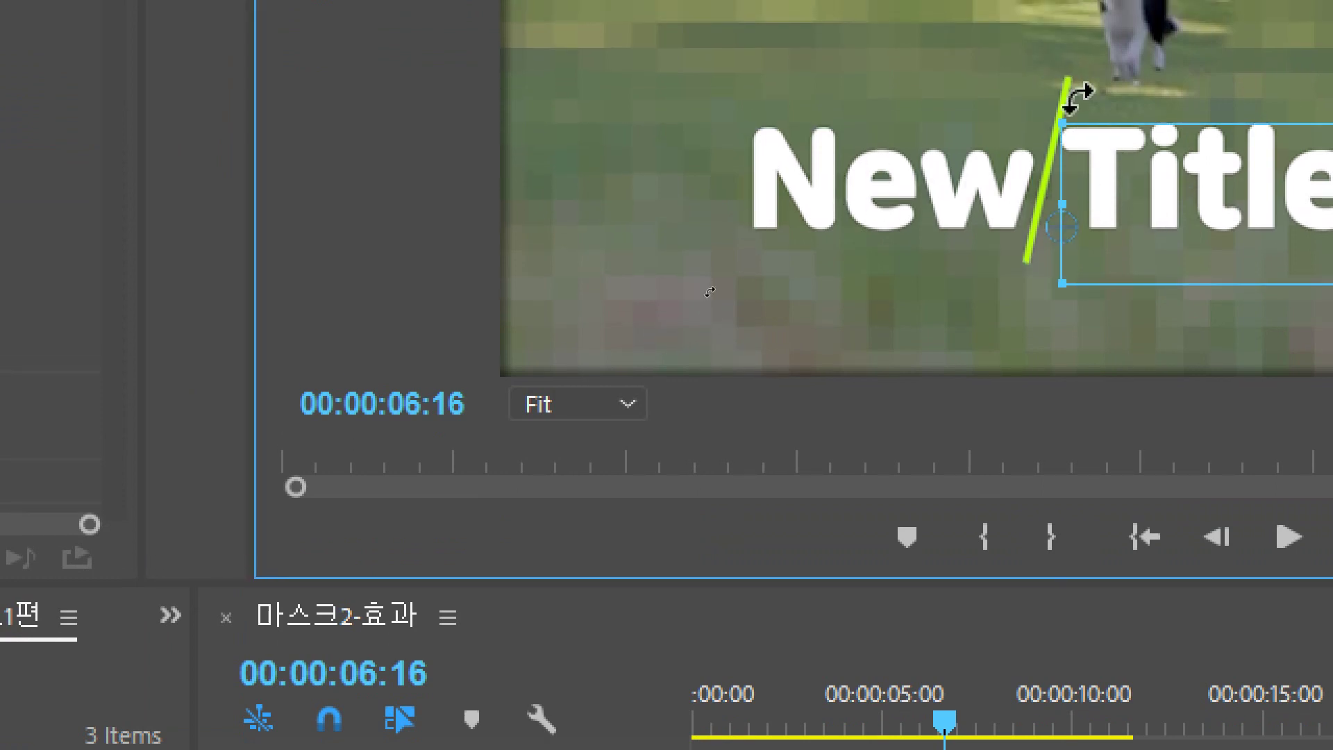
click(1075, 147)
click(1067, 152)
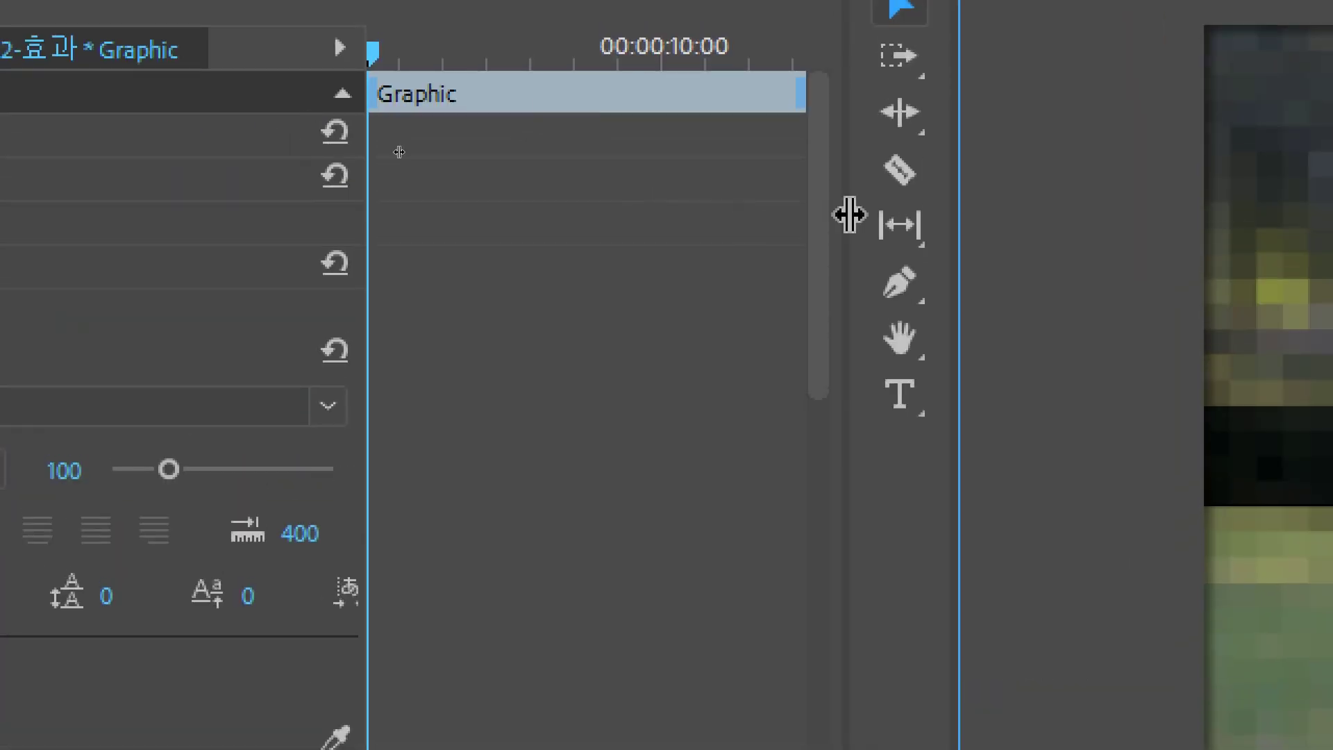
Drag the slash's top and bottom anchor points so it spans just the title's height
click(902, 281)
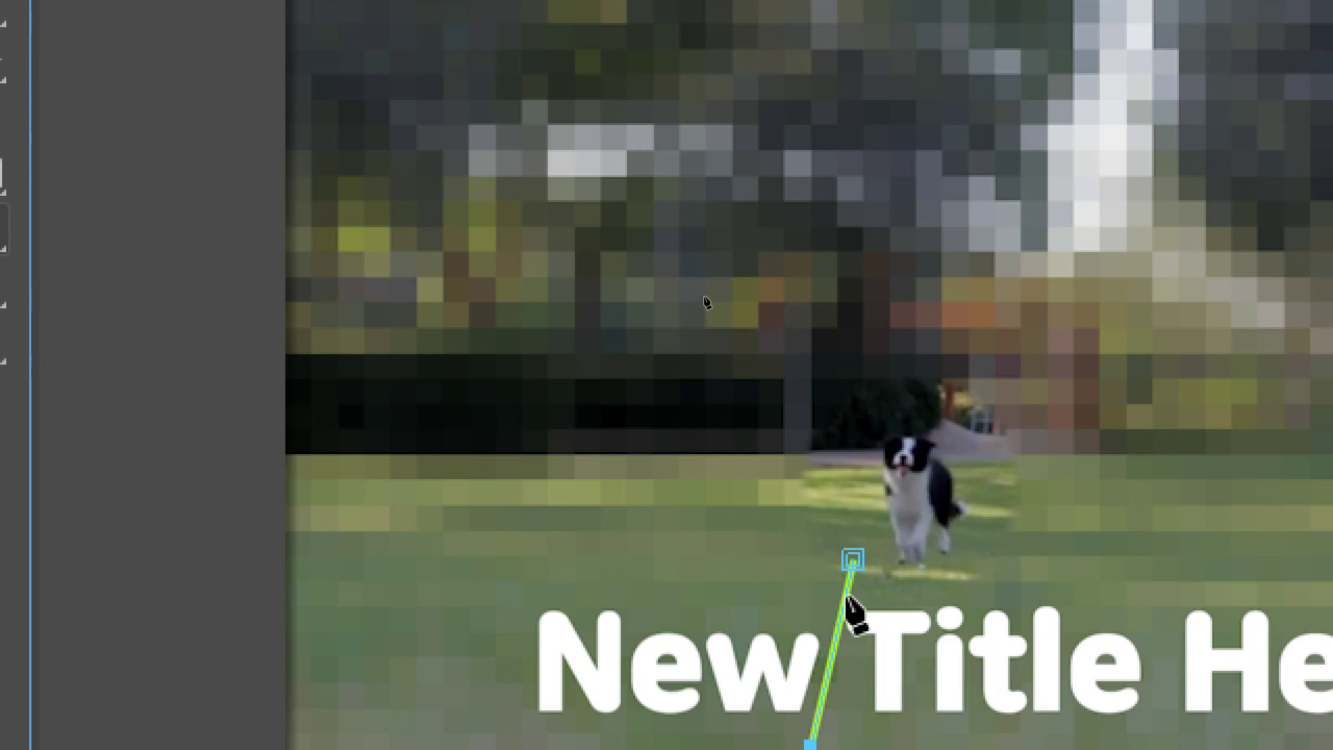
drag(852, 561, 844, 600)
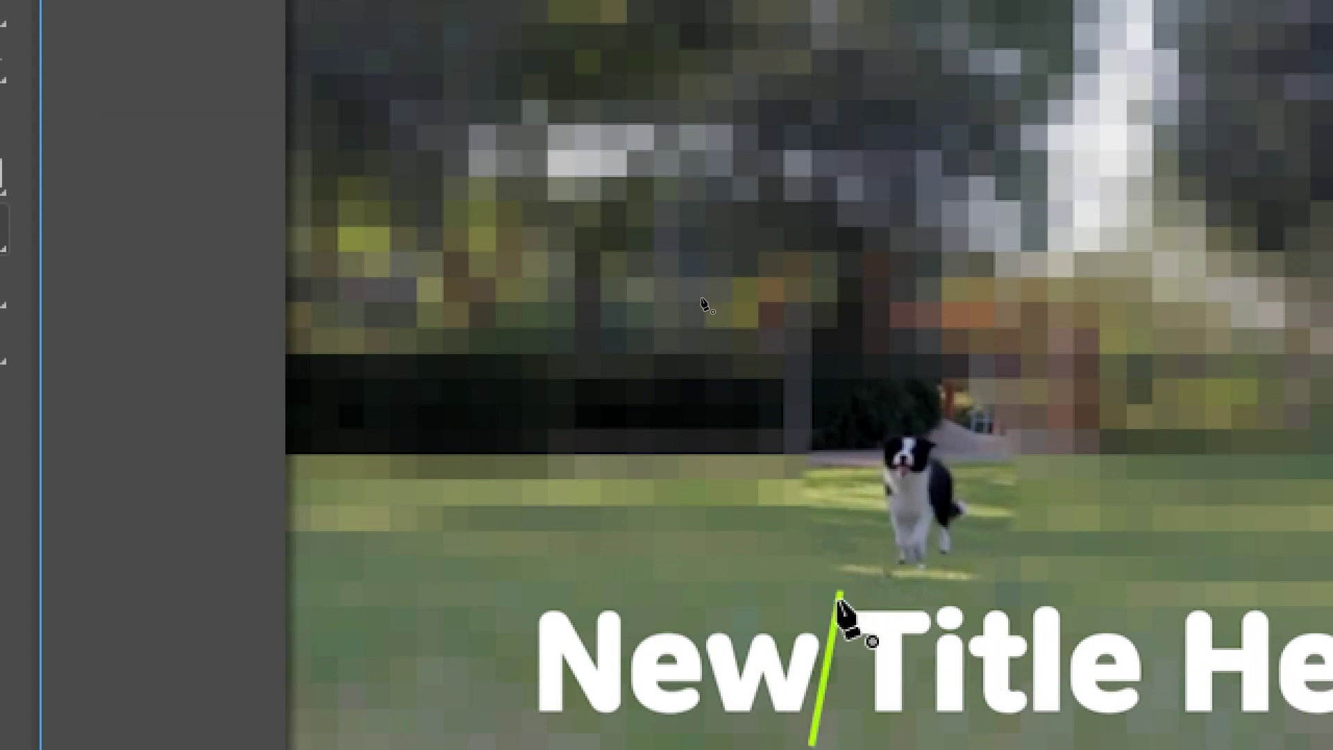
drag(844, 600, 846, 553)
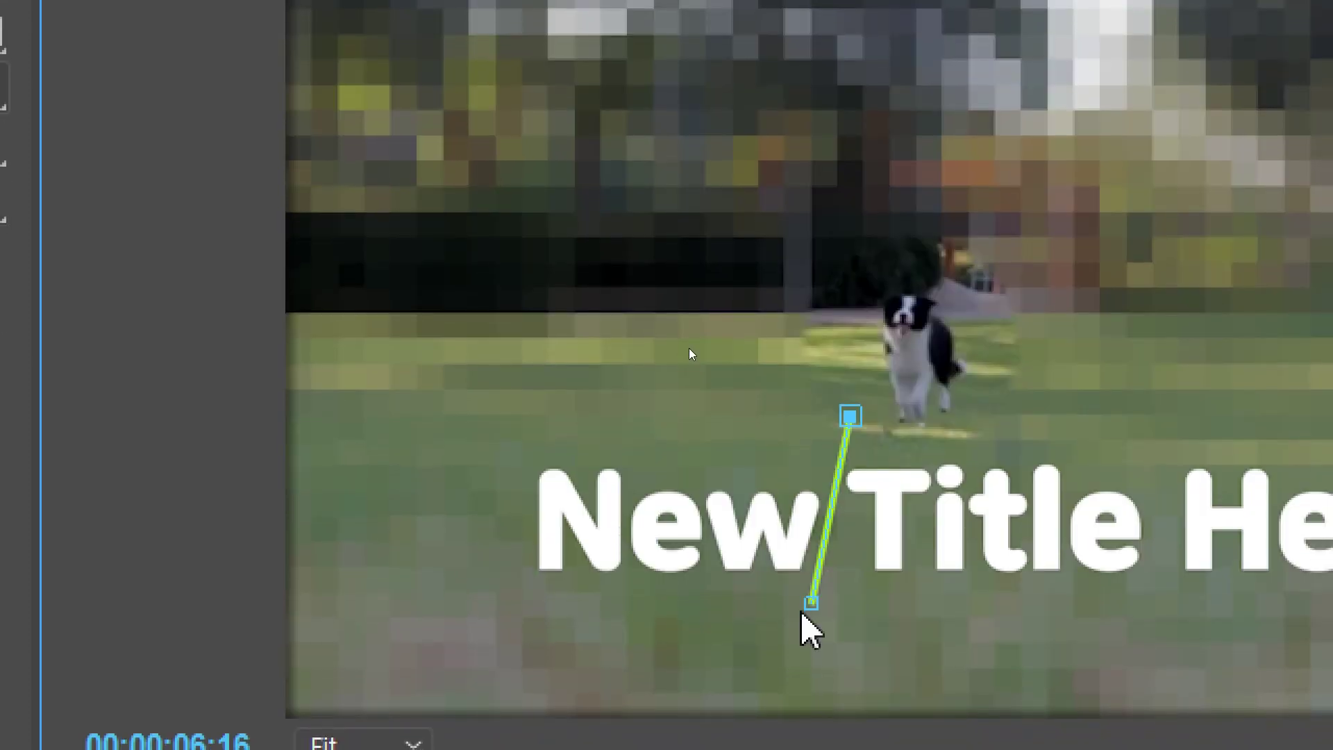
click(811, 606)
mouse_move(811, 606)
mouse_down()
mouse_move(787, 656)
mouse_move(811, 589)
mouse_up()
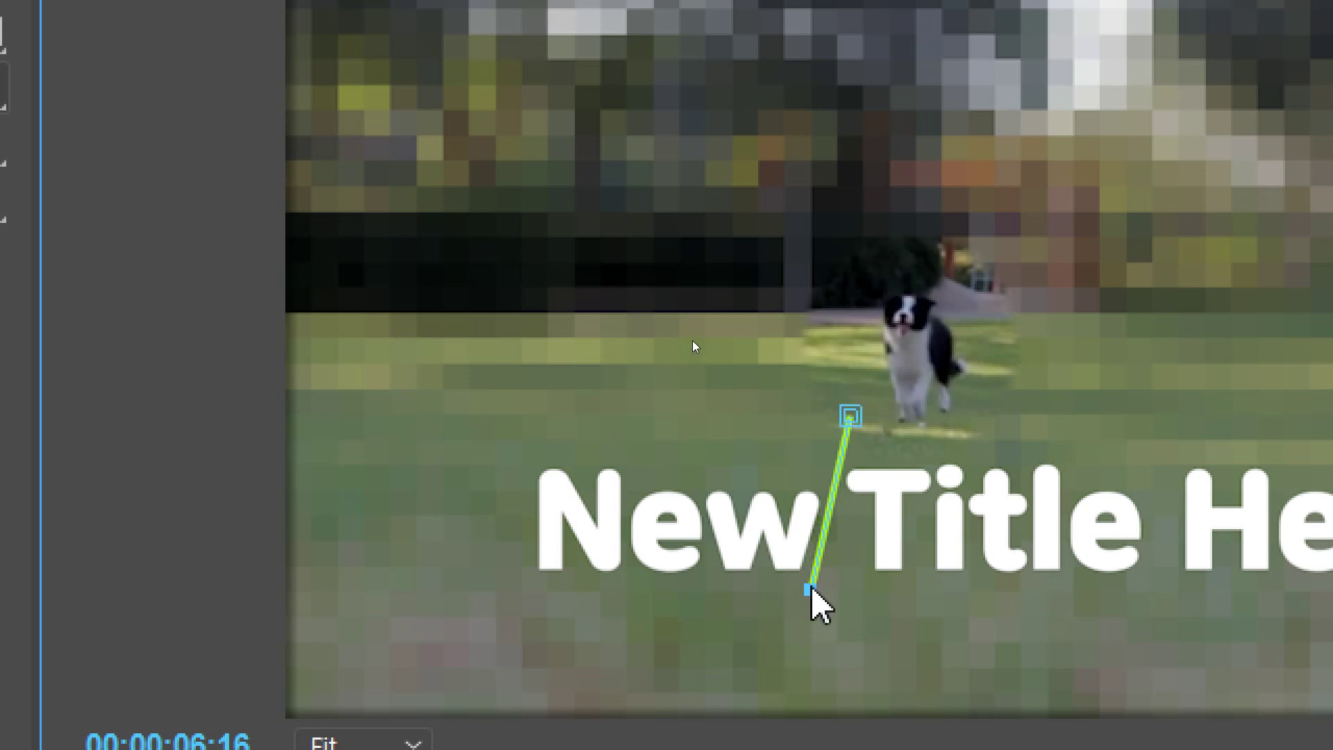
drag(850, 416, 842, 453)
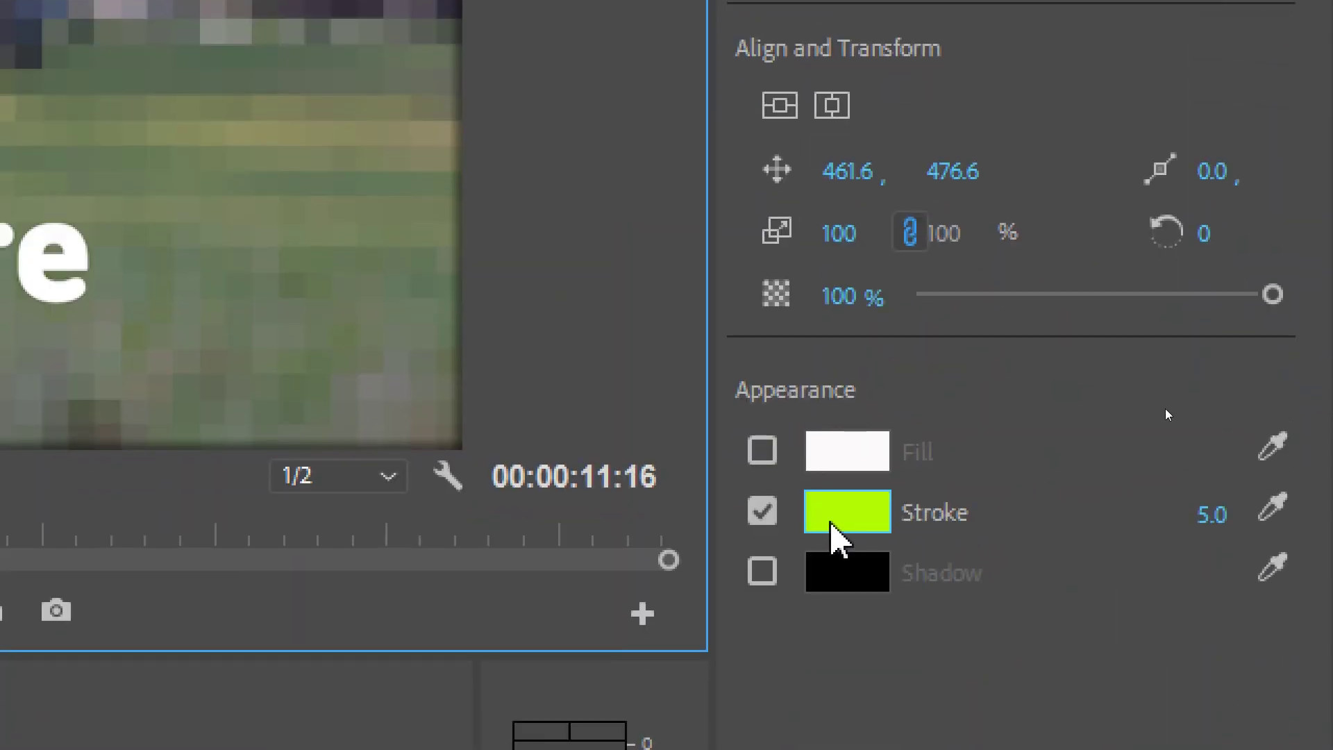
Change the slash line's stroke colour to near-white FDFDFD
click(830, 526)
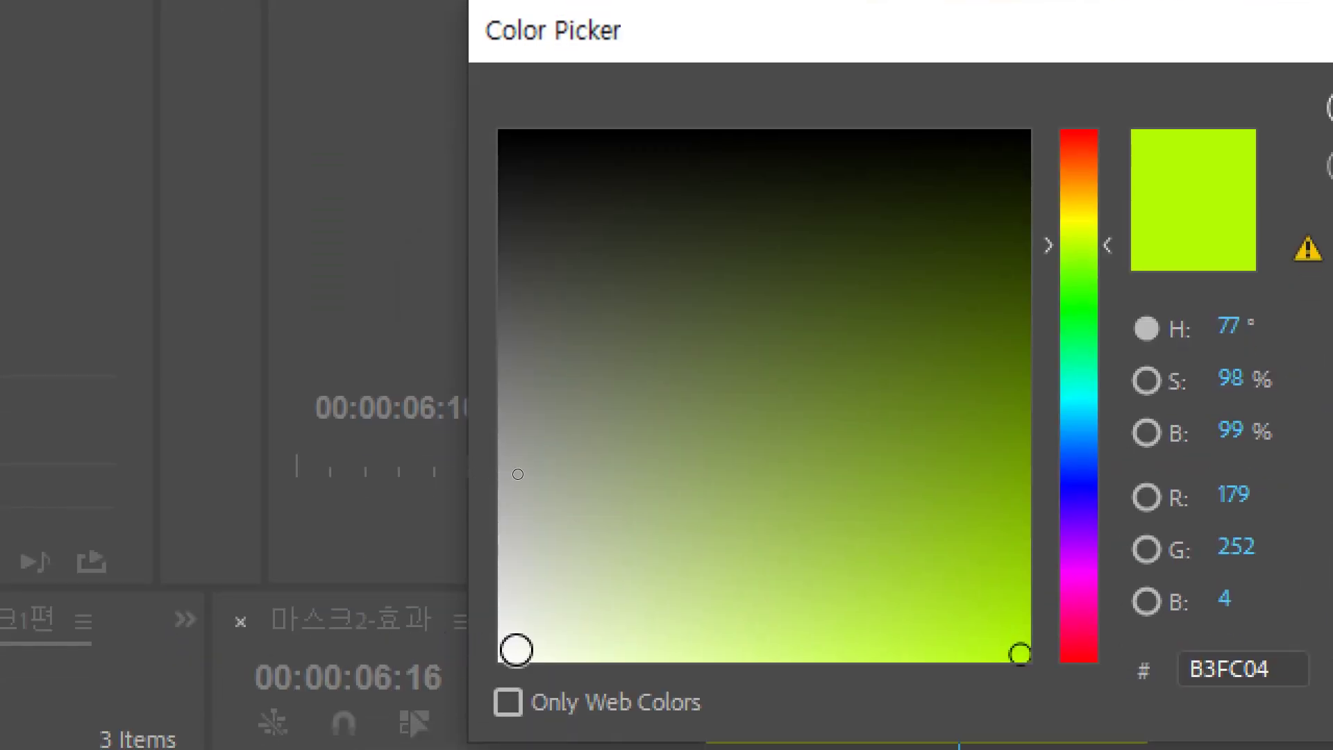
click(515, 650)
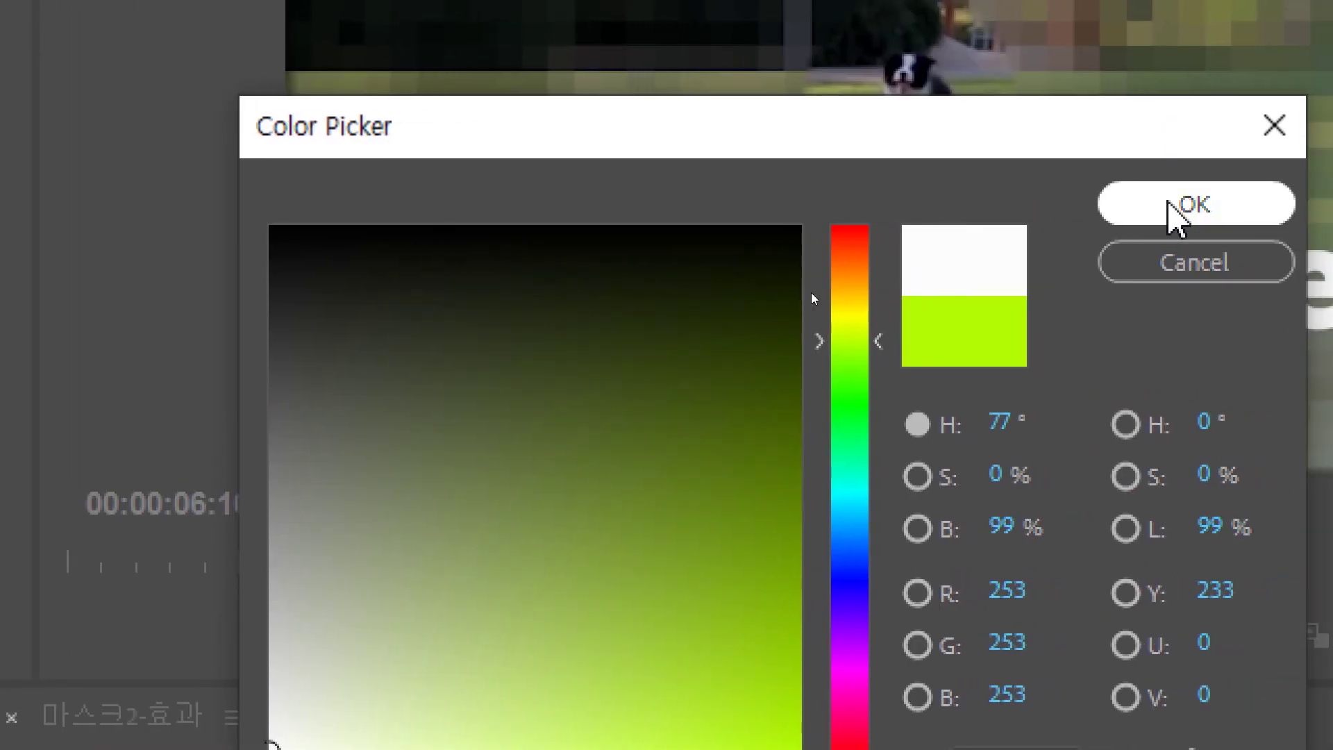
click(1209, 209)
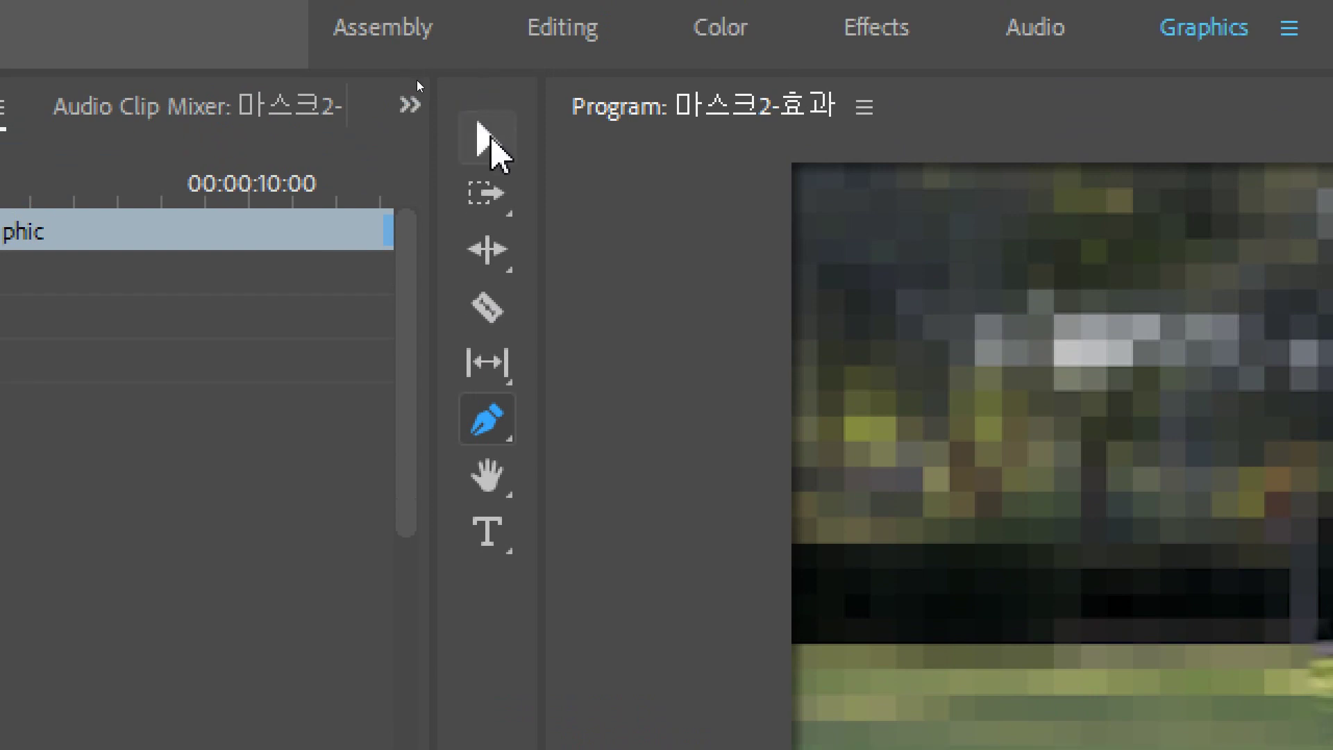
Move all title parts together to position 293.0, 620.9 below the dog, nudging one pixel left
click(488, 135)
click(1018, 529)
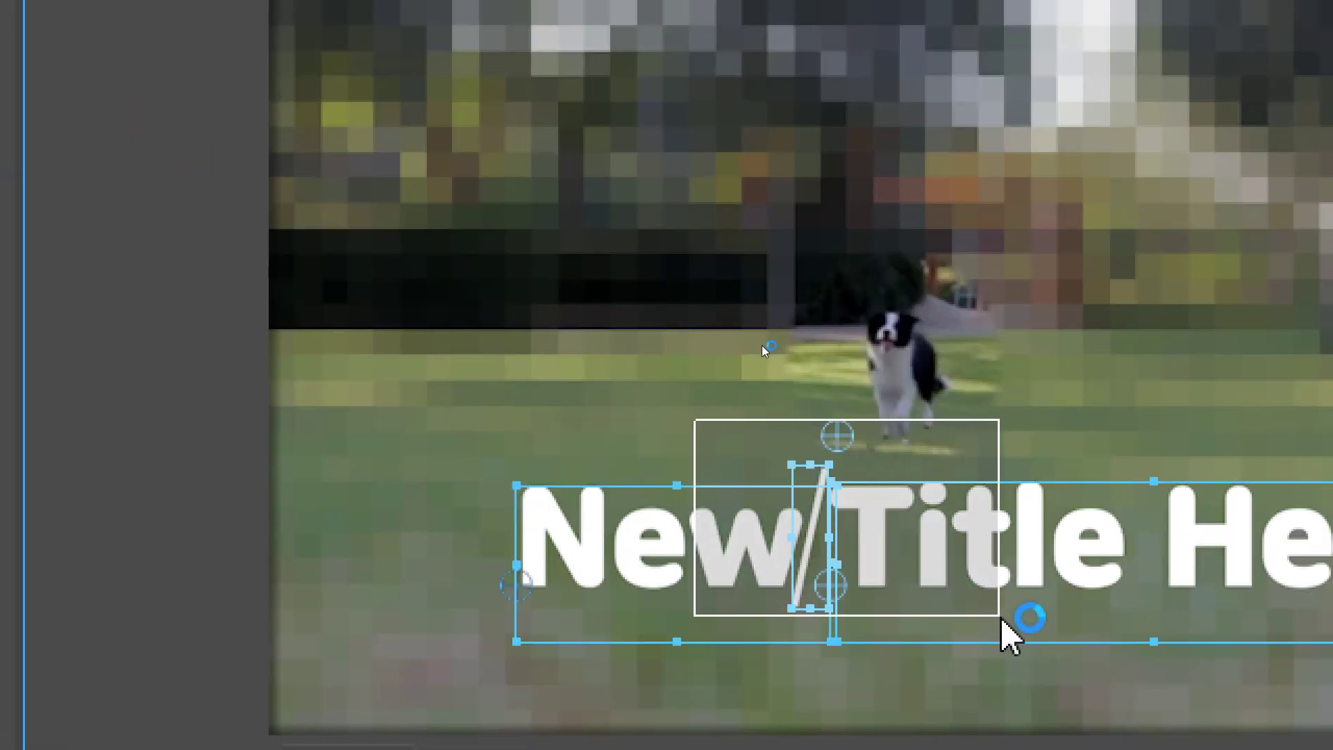
drag(718, 444, 1014, 628)
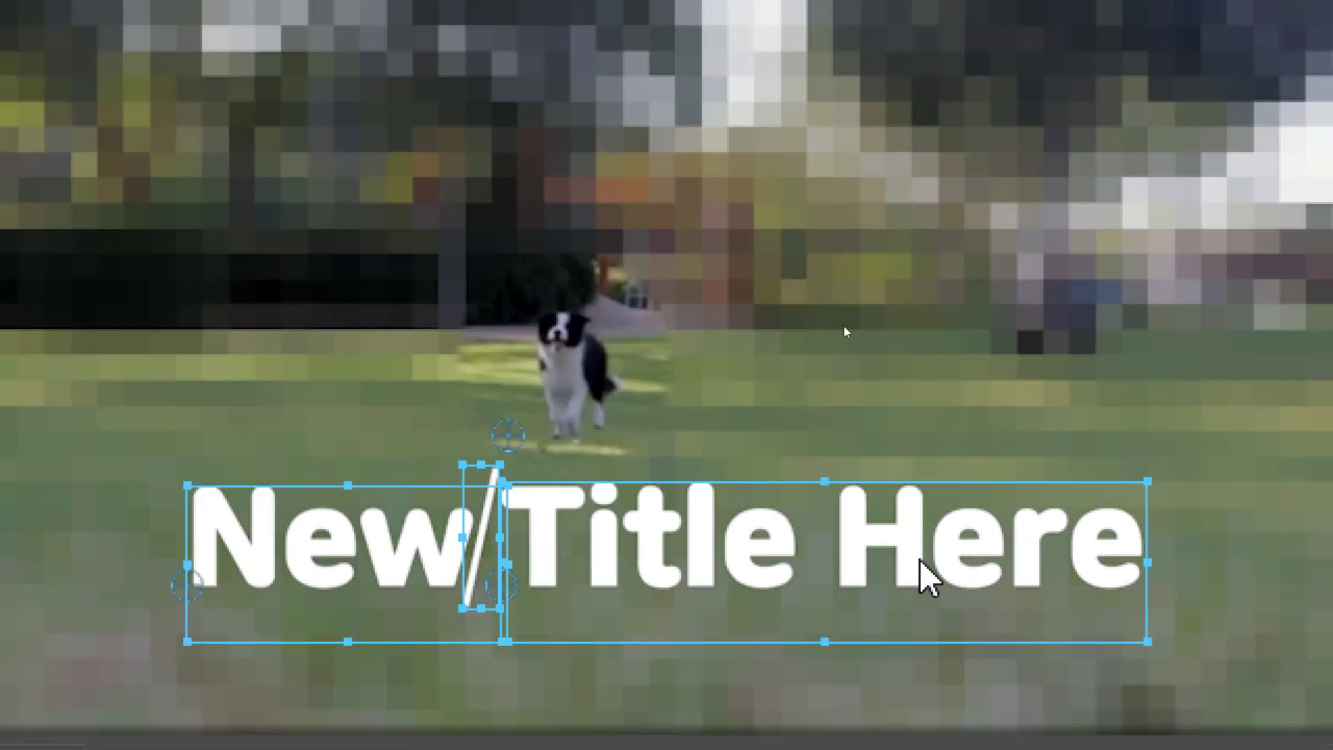
drag(917, 554, 1045, 536)
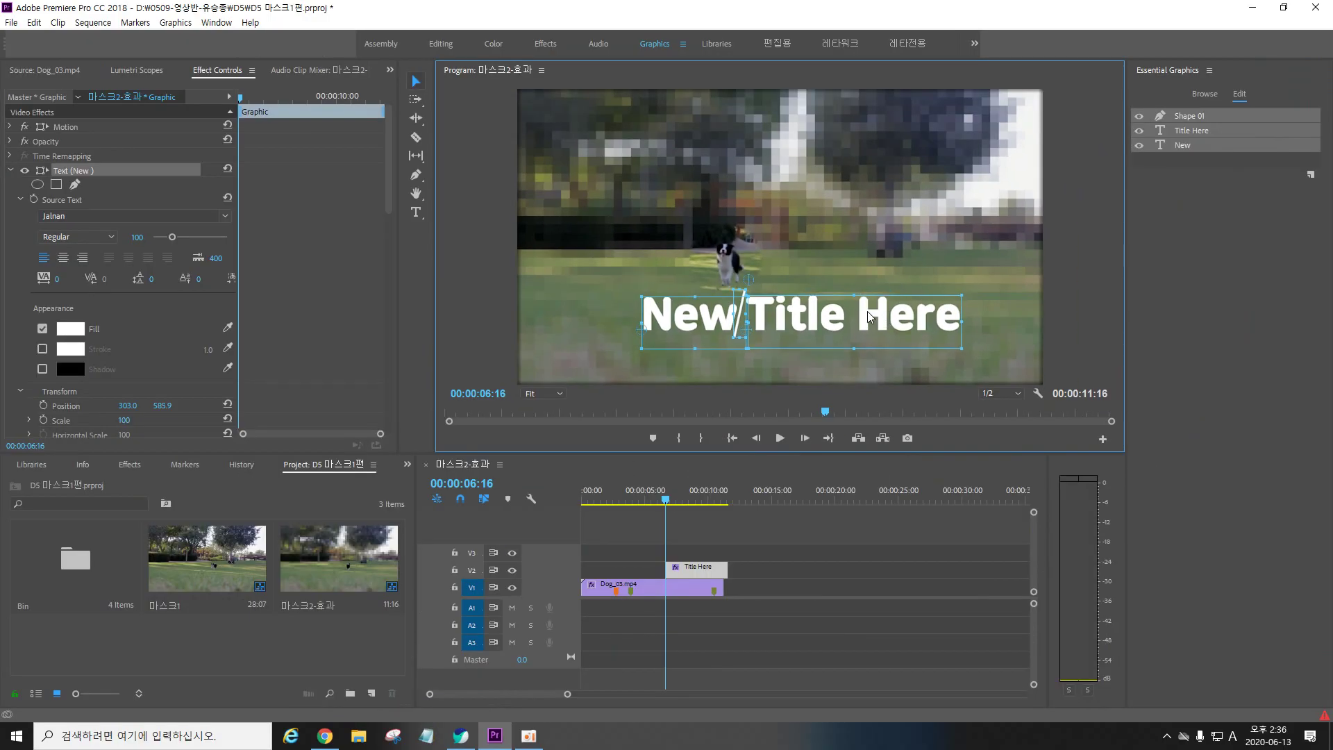
mouse_move(868, 318)
mouse_down()
mouse_move(843, 229)
mouse_move(865, 333)
mouse_up()
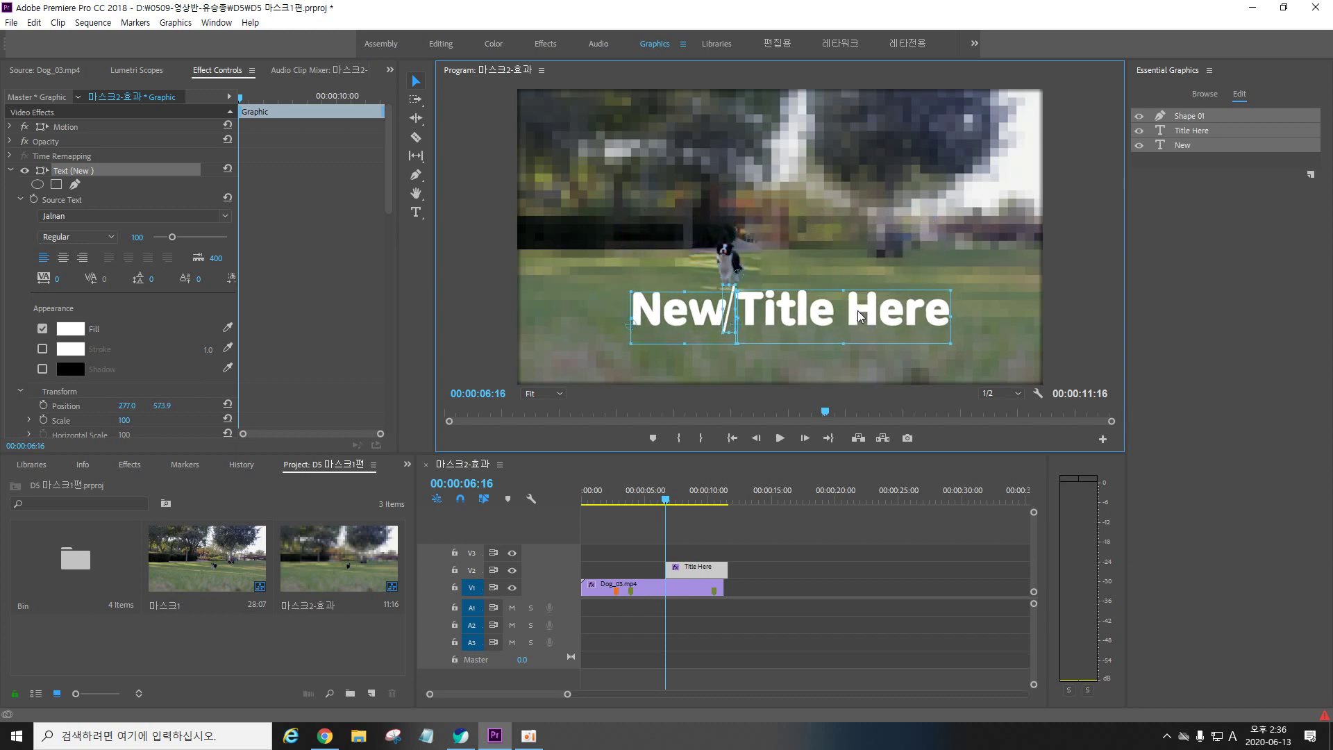
key(Left)
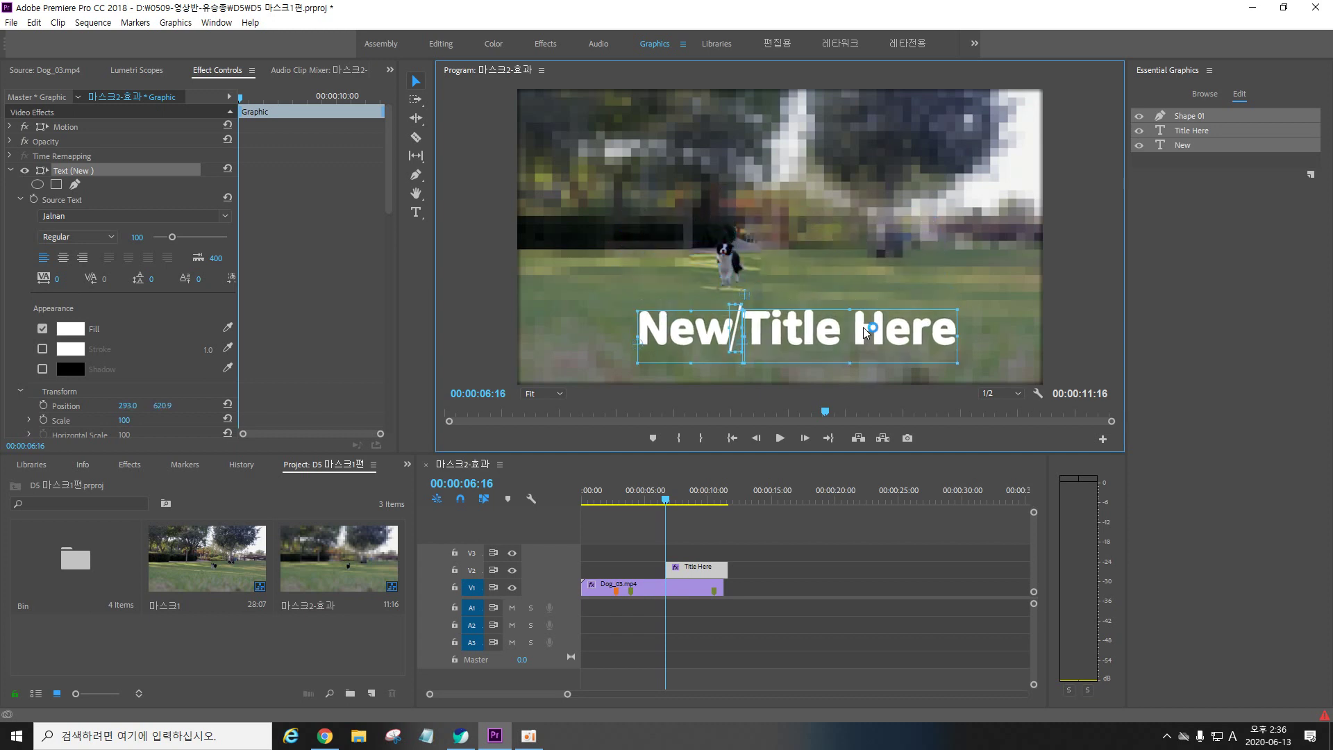
click(861, 286)
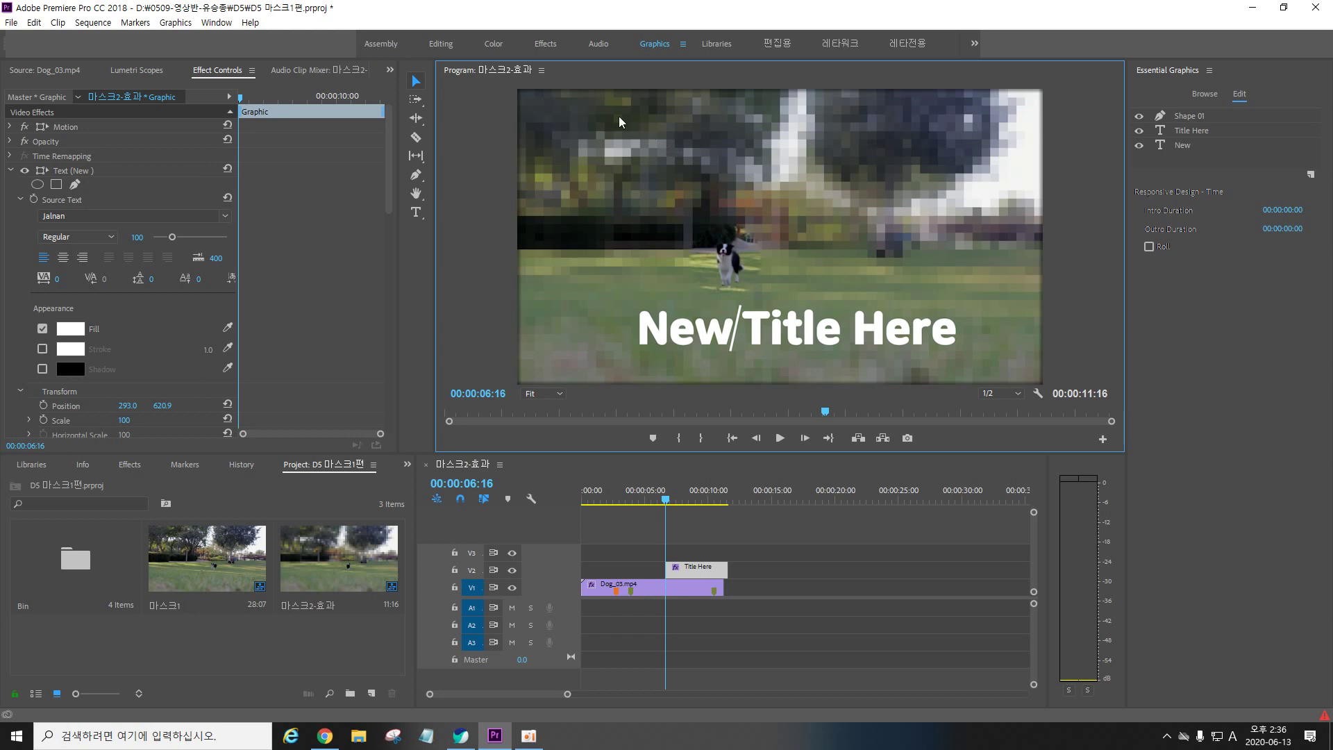
Maximize the Program monitor and inspect the New, slash and Title Here layers one by one
double_click(465, 69)
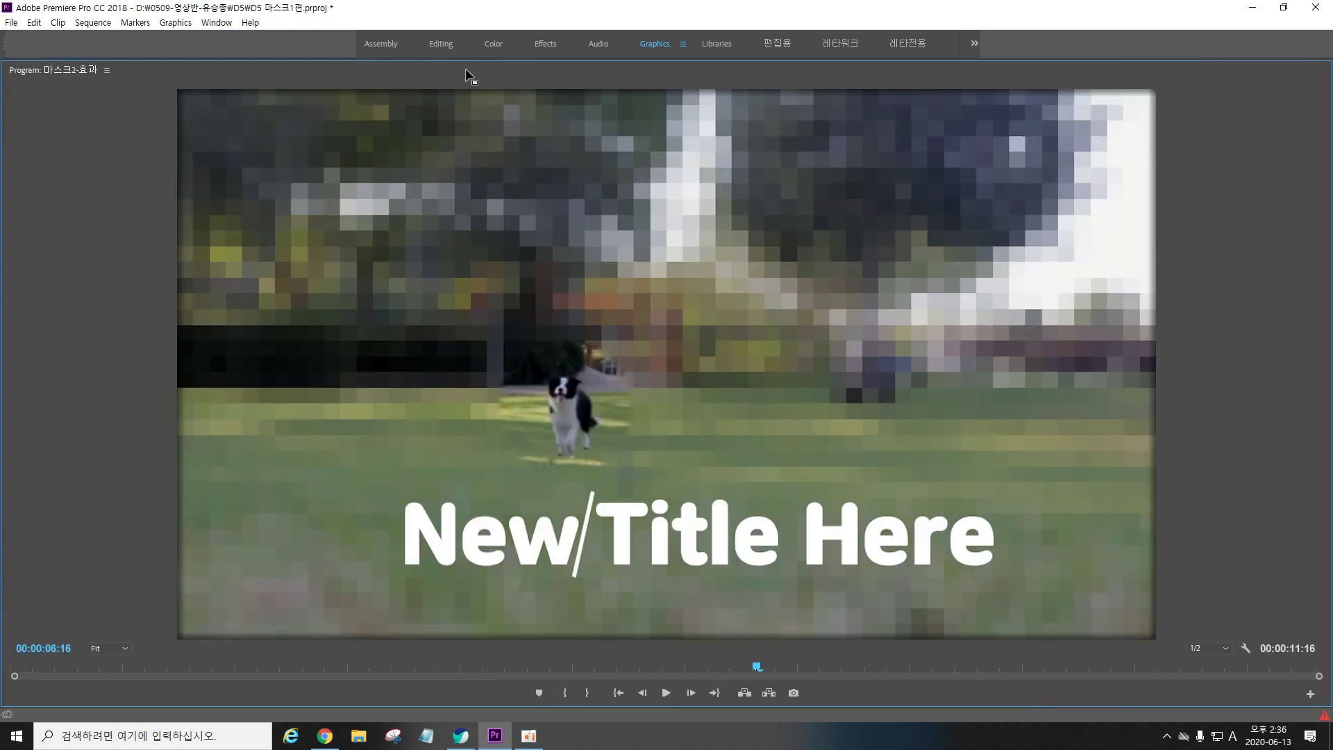
click(556, 541)
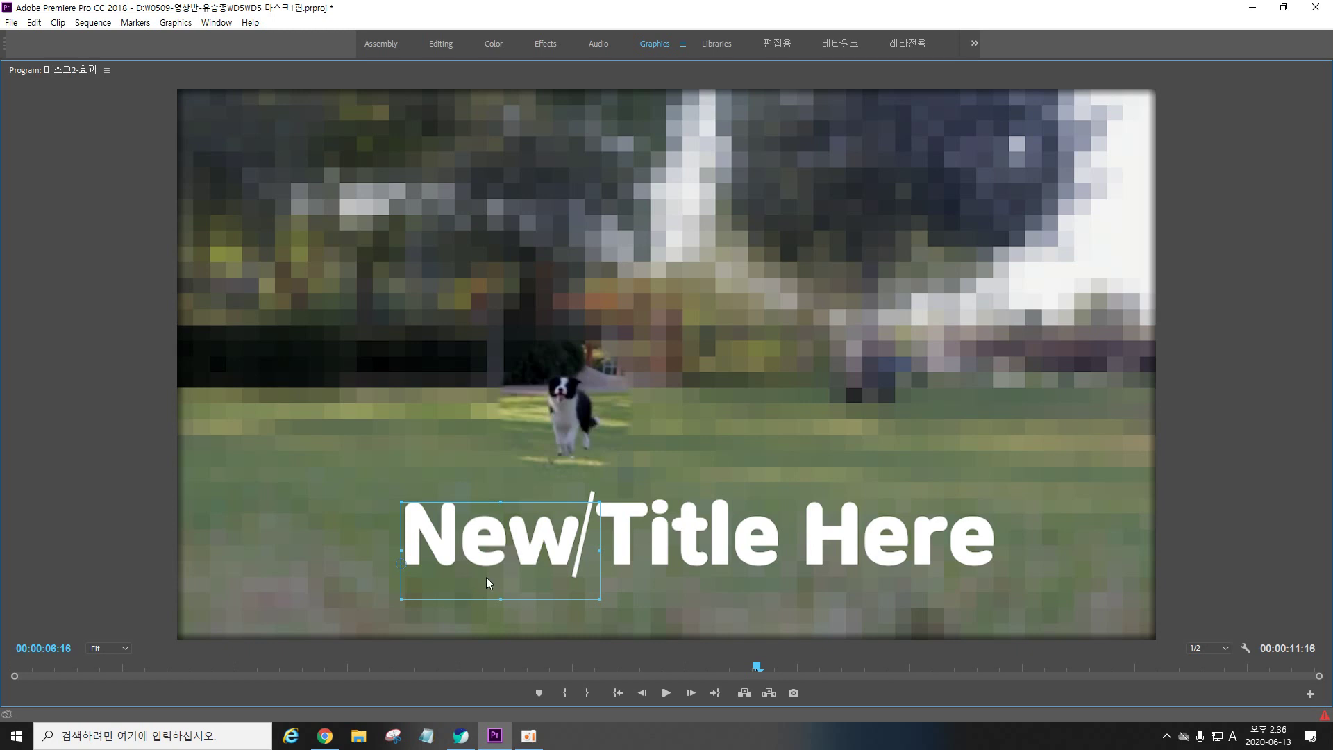
click(566, 490)
click(591, 498)
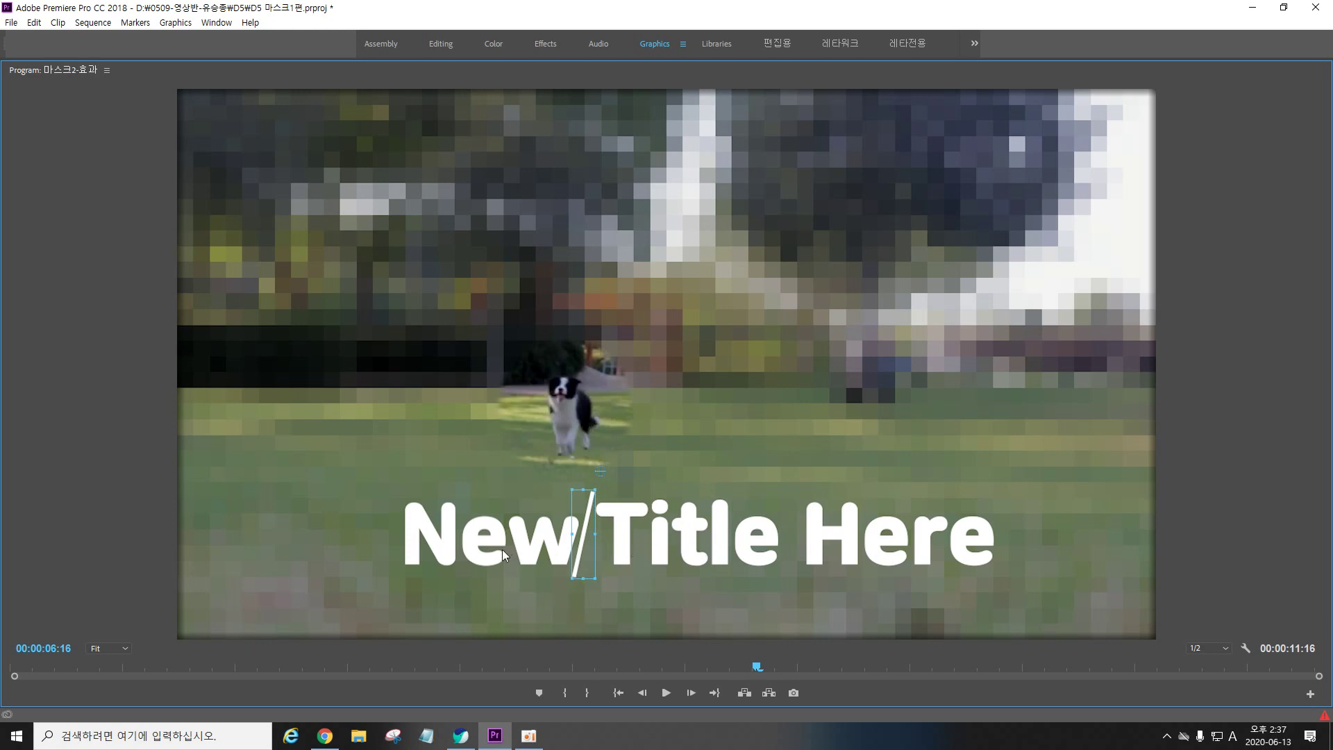
click(625, 545)
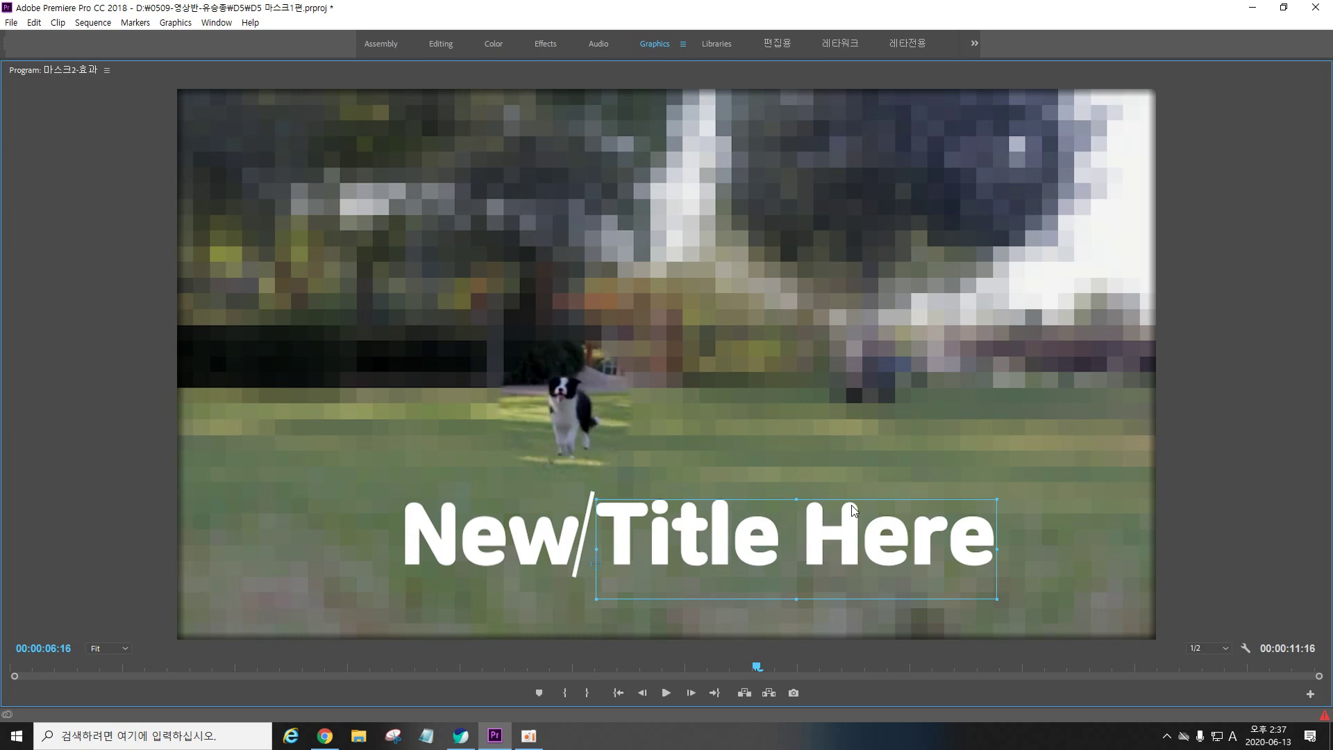
click(670, 442)
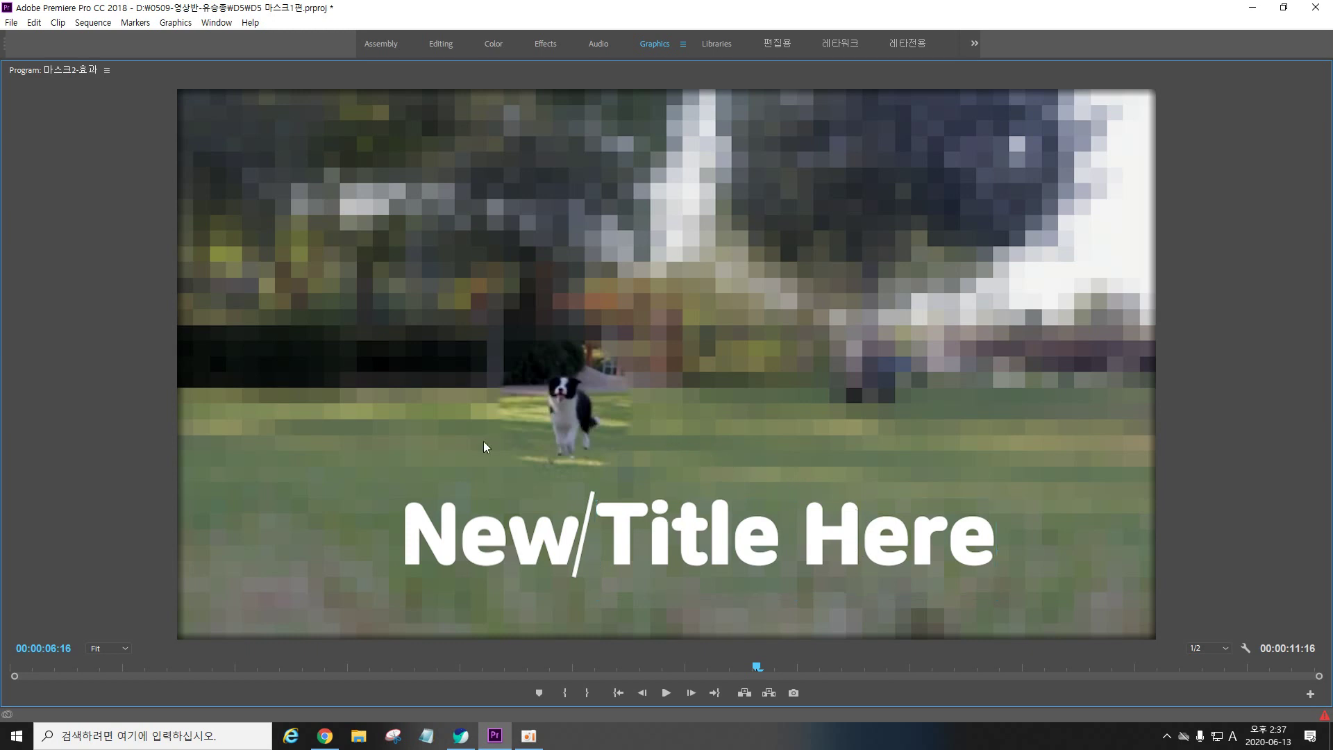
Shift New, slash and Title Here together slightly up and right, then restore the normal workspace
drag(362, 461, 1022, 617)
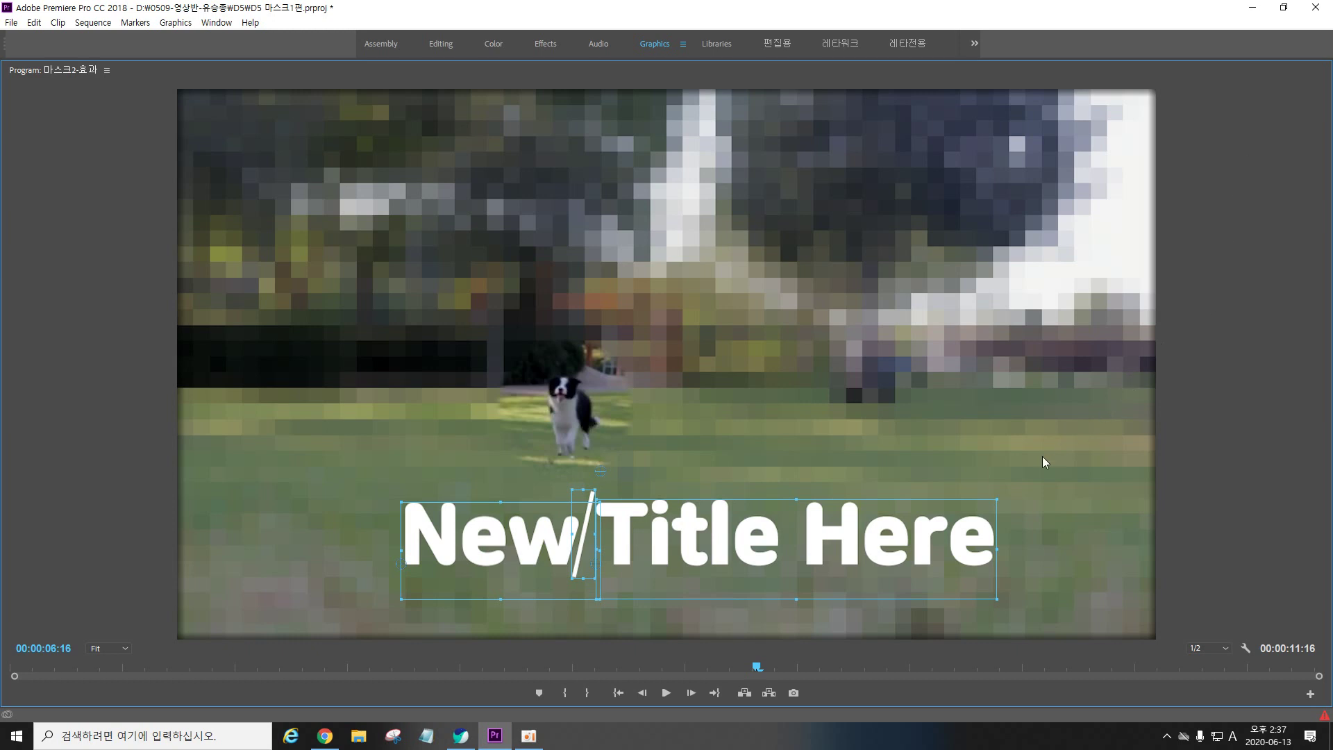
drag(937, 538, 944, 530)
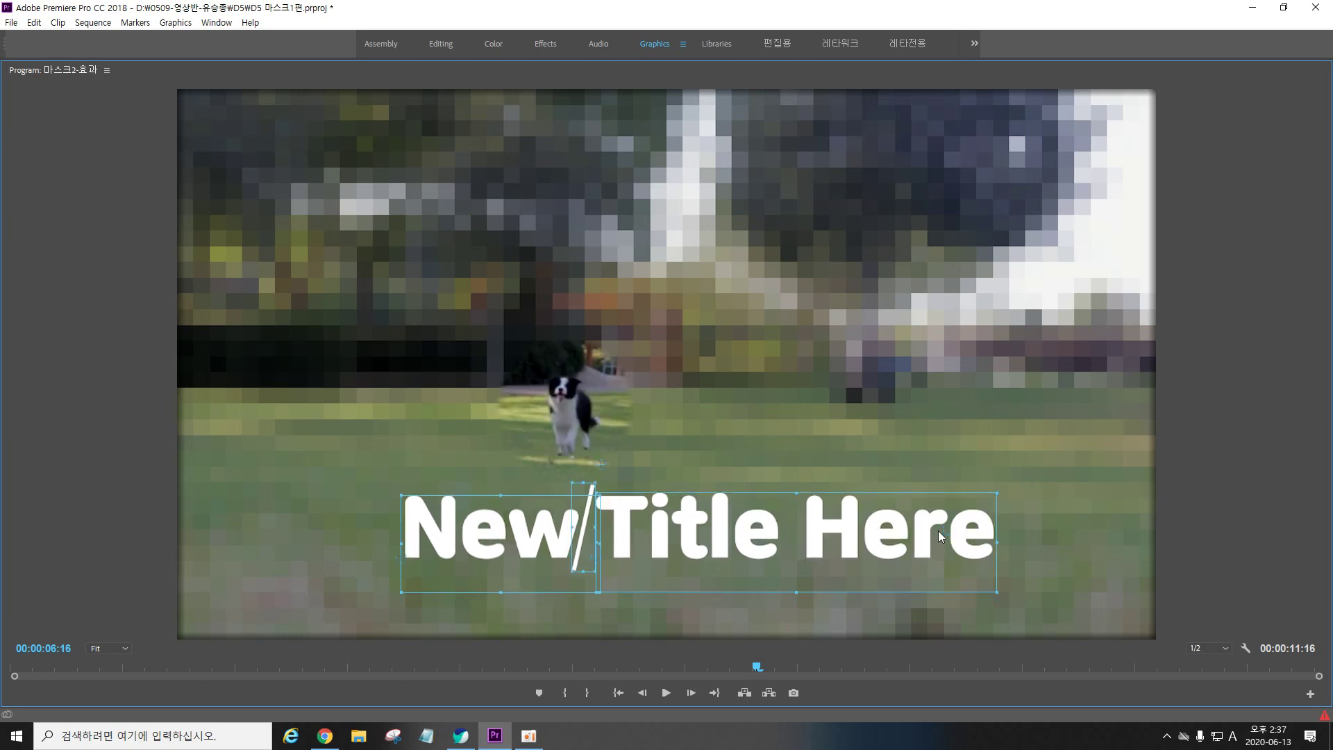
click(997, 457)
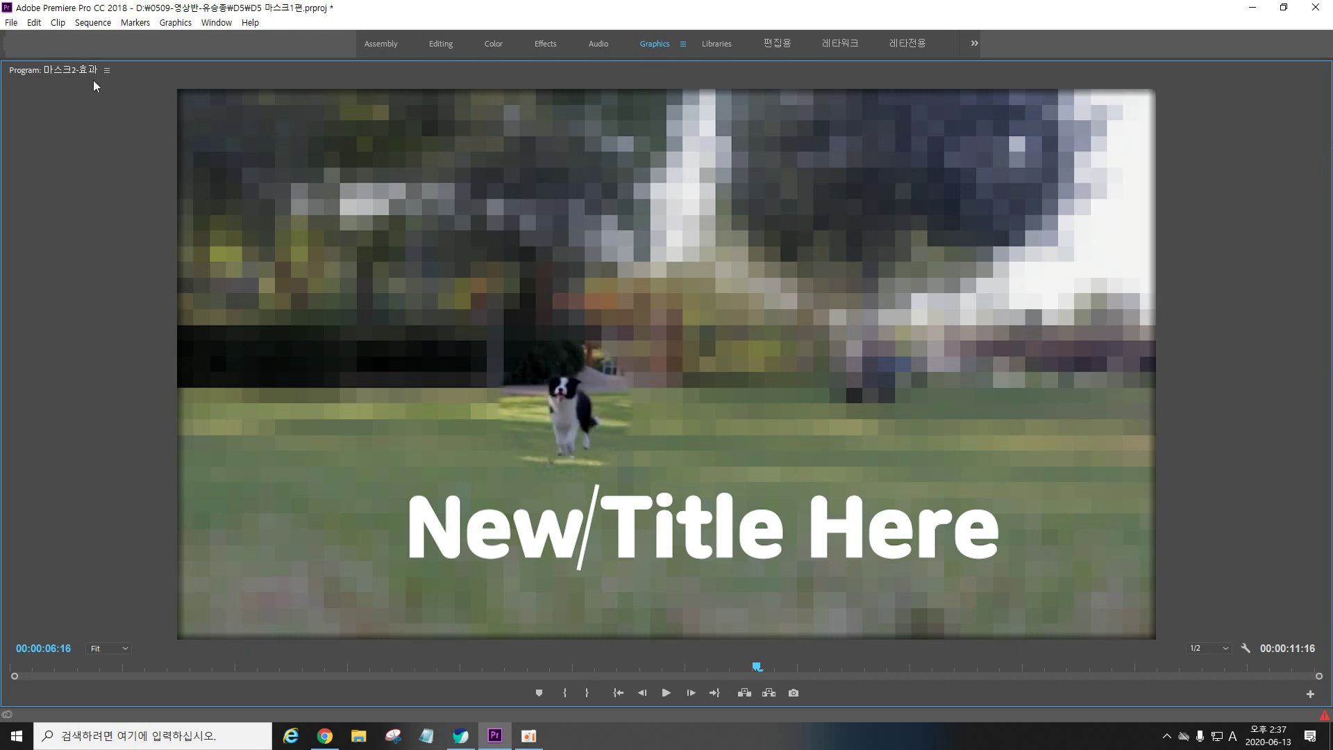
double_click(73, 71)
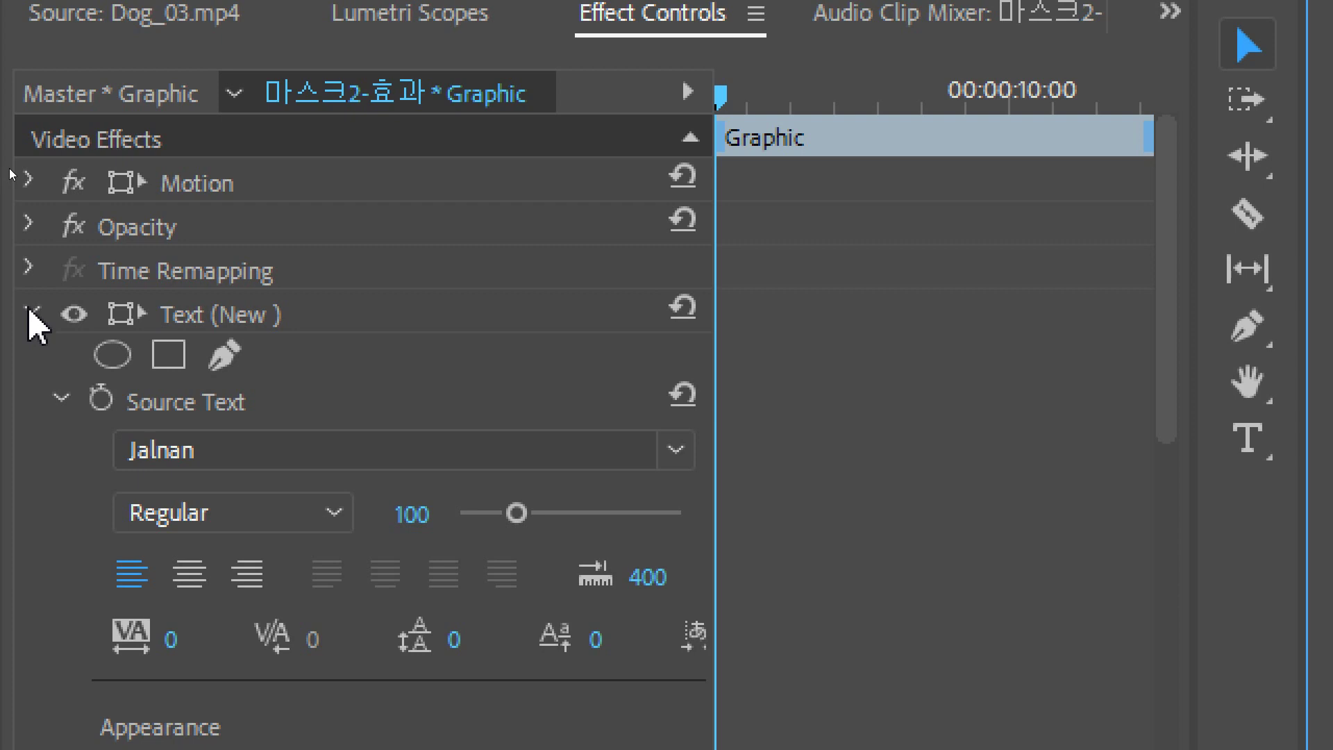
Collapse the New, Title Here and Shape 01 layers and select Shape 01
click(30, 310)
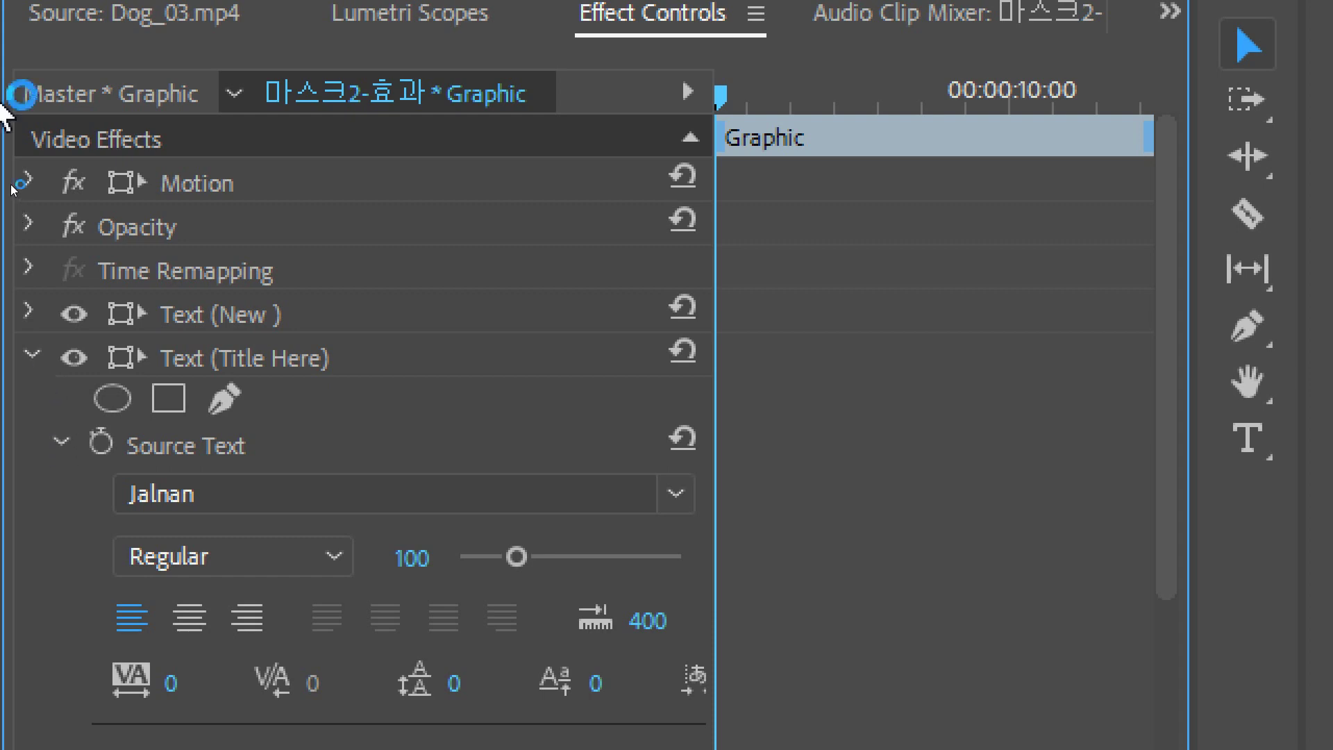
click(32, 357)
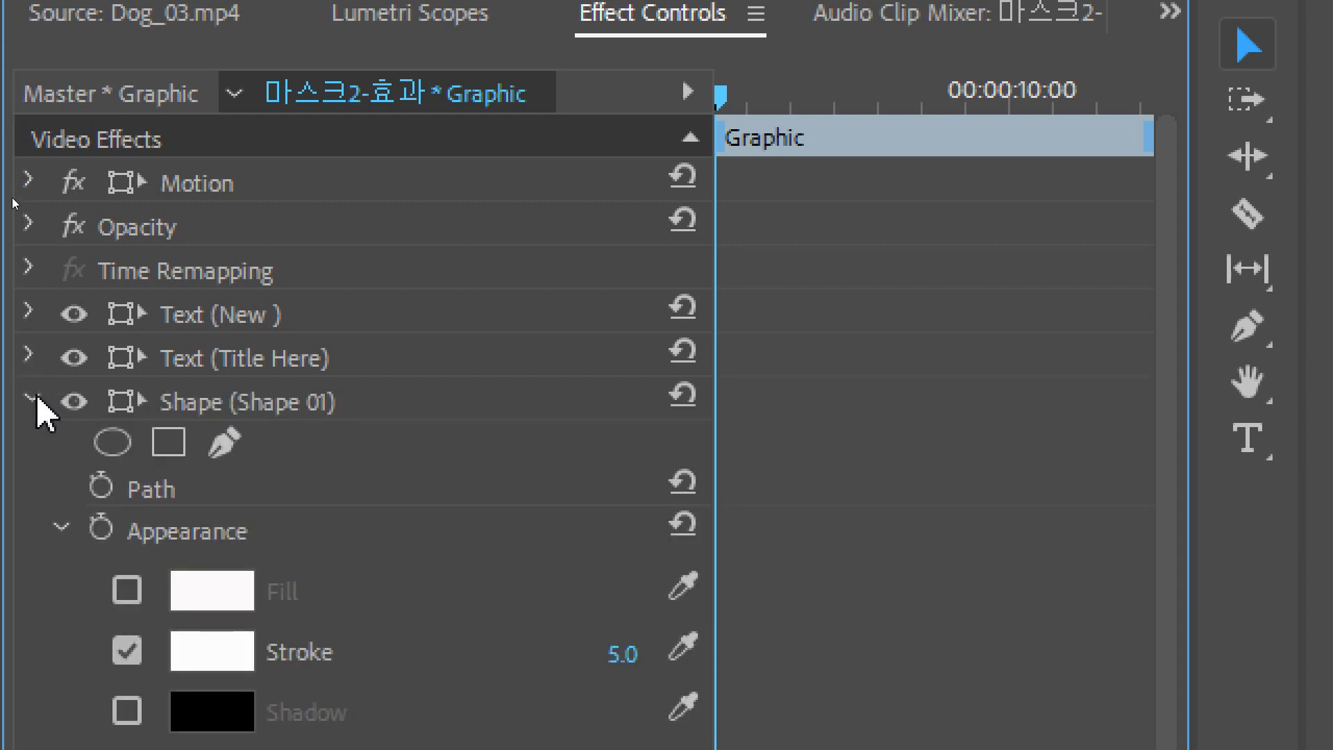
click(32, 400)
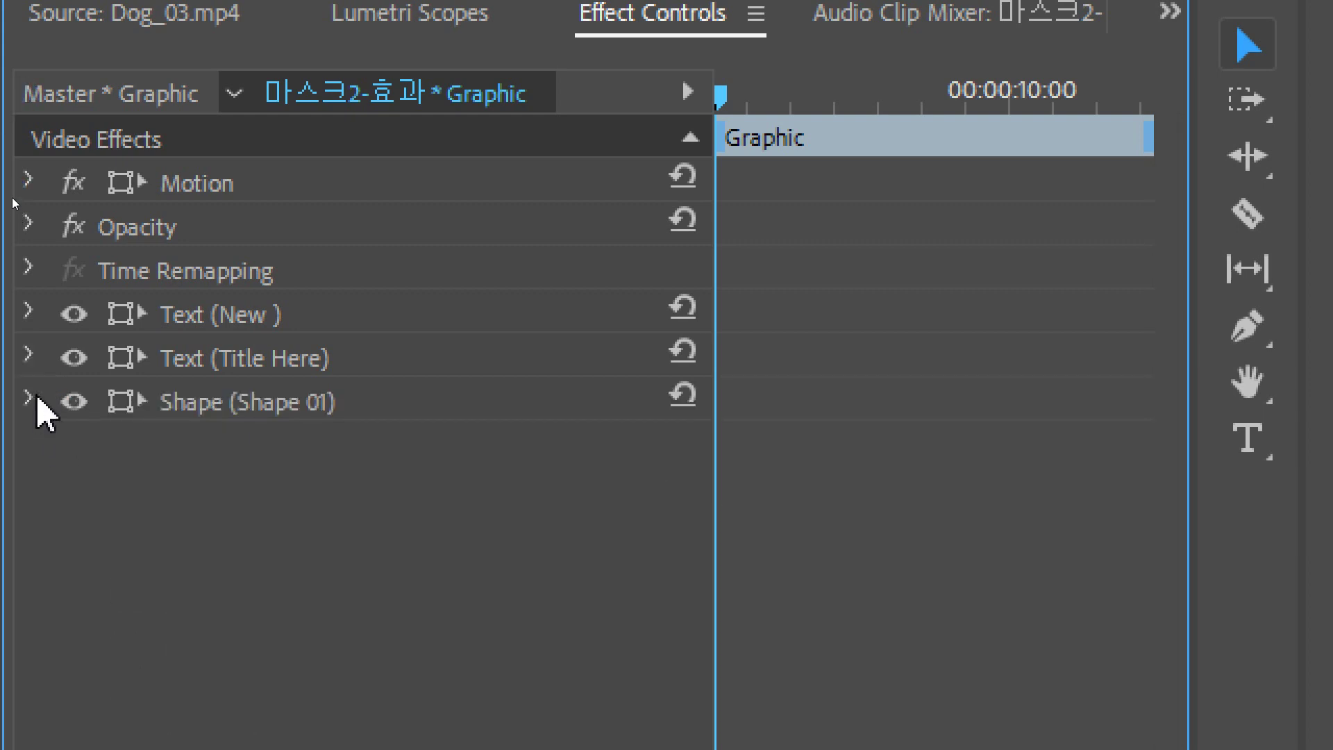
click(205, 404)
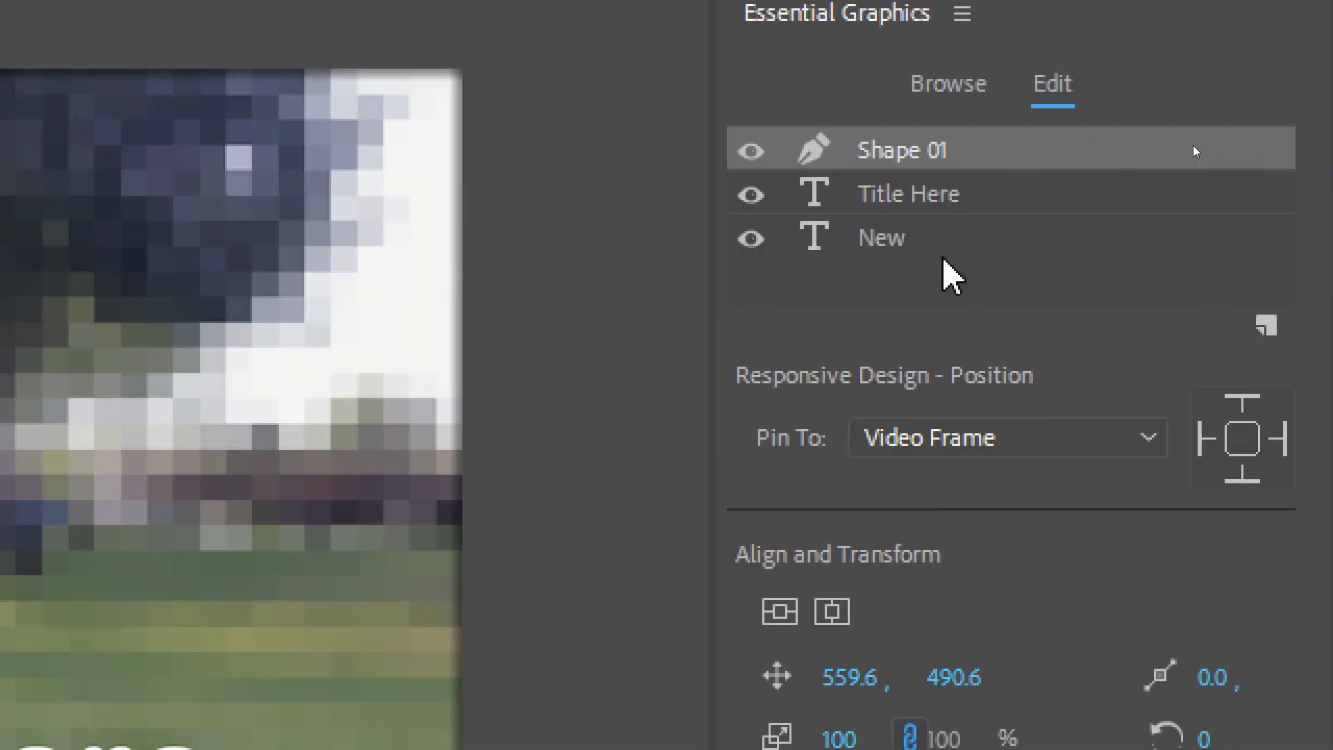
click(906, 151)
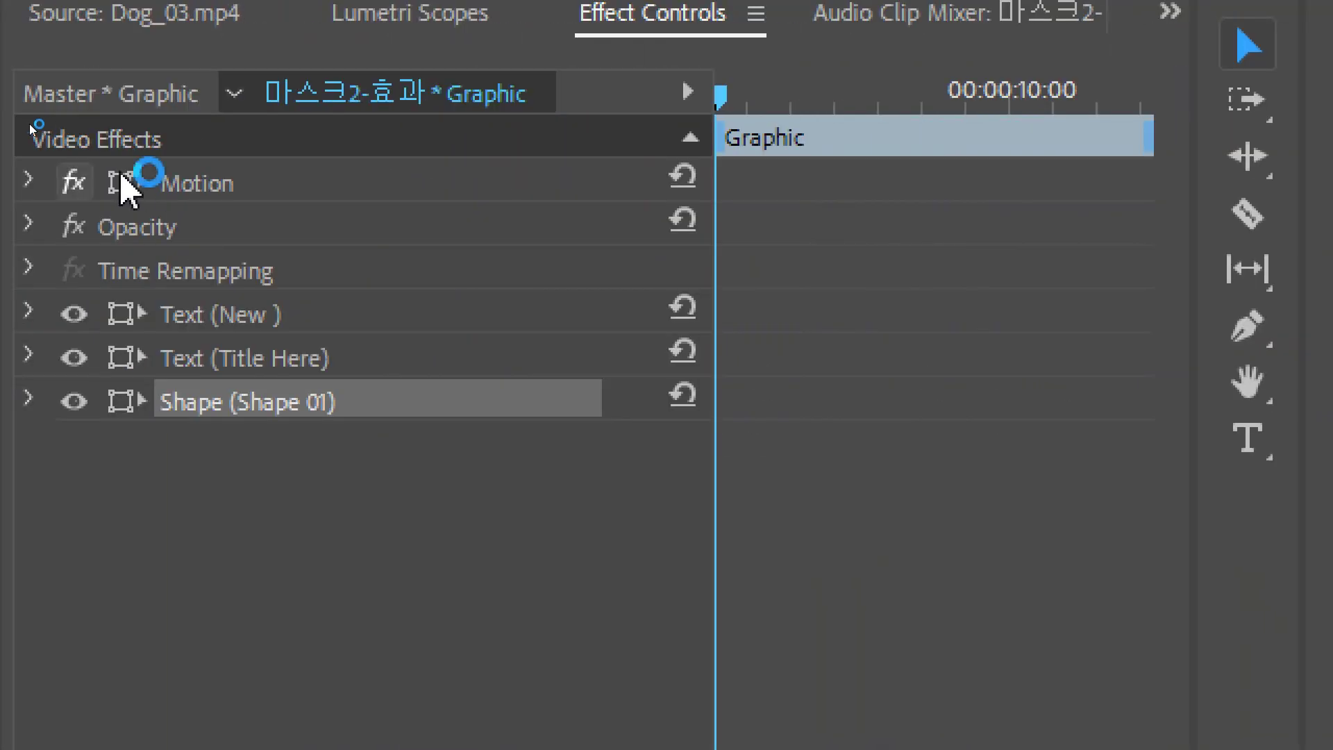
Select the New text layer and expand its properties with font settings hidden
click(240, 322)
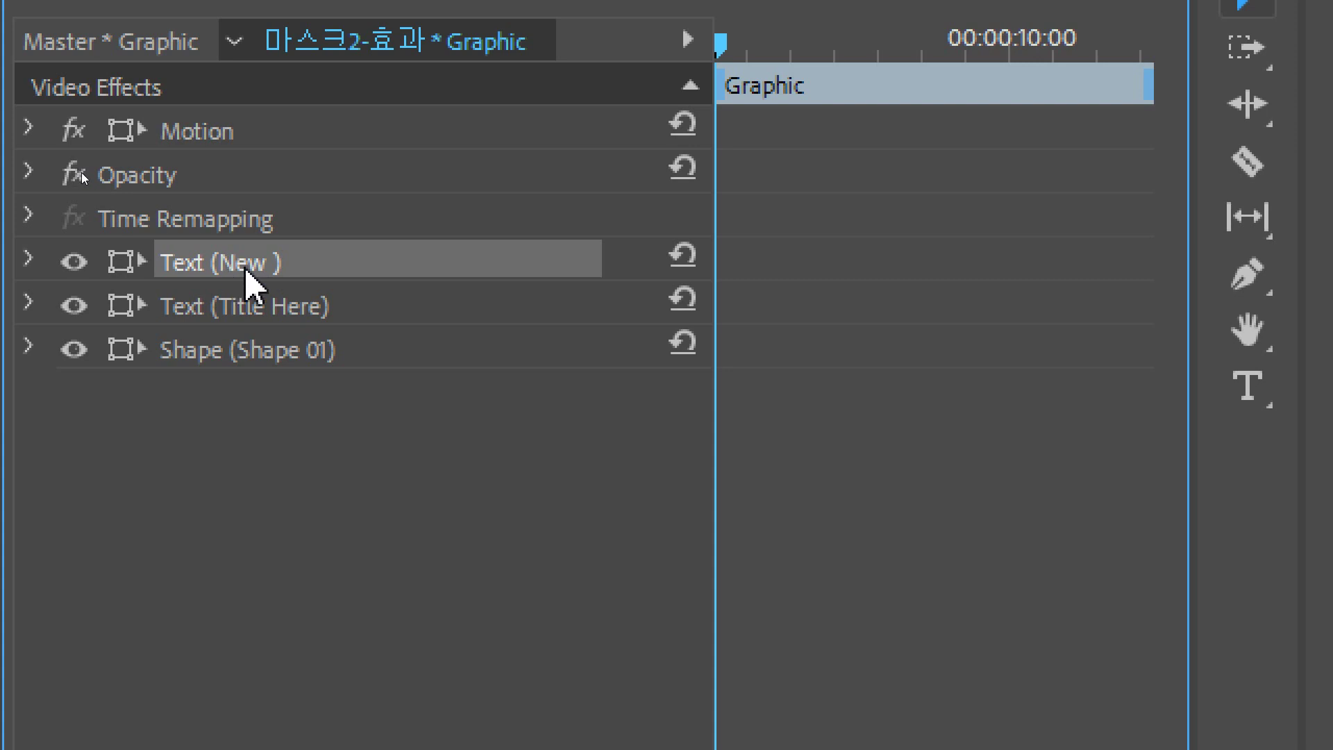
click(31, 258)
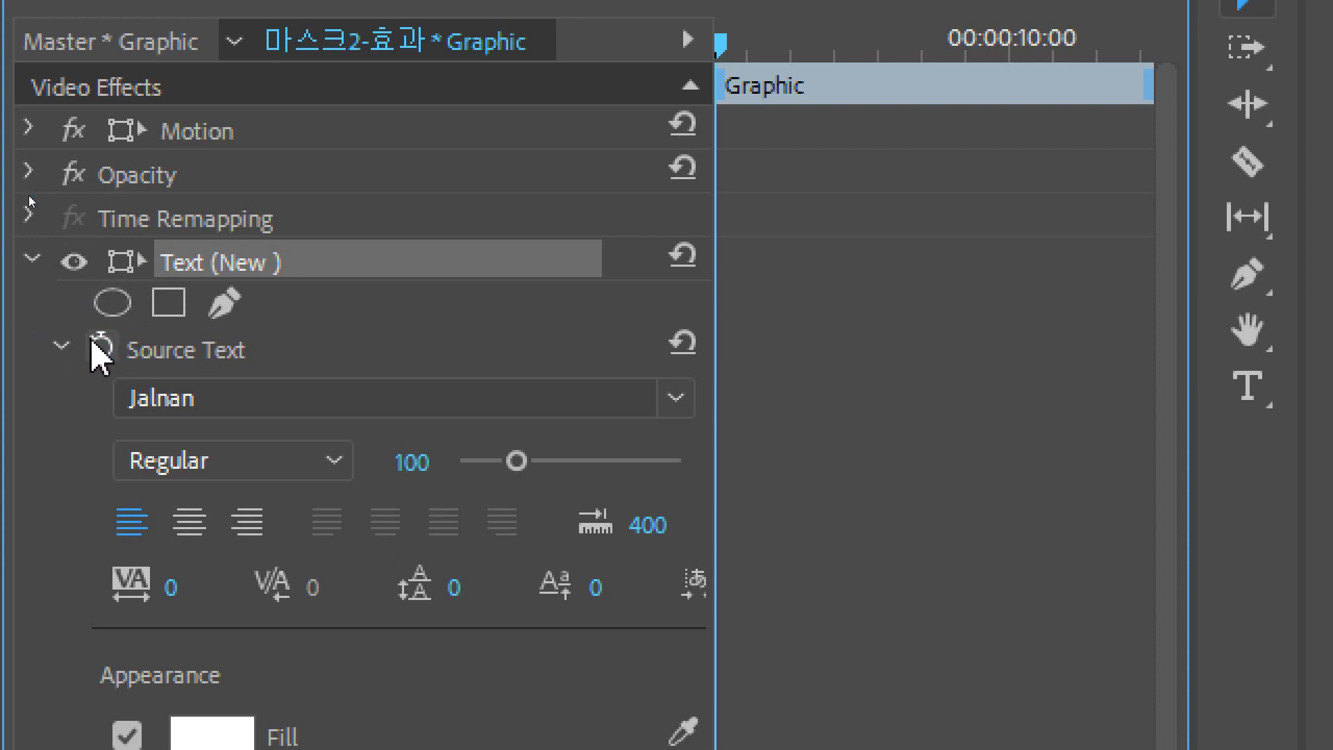
click(64, 344)
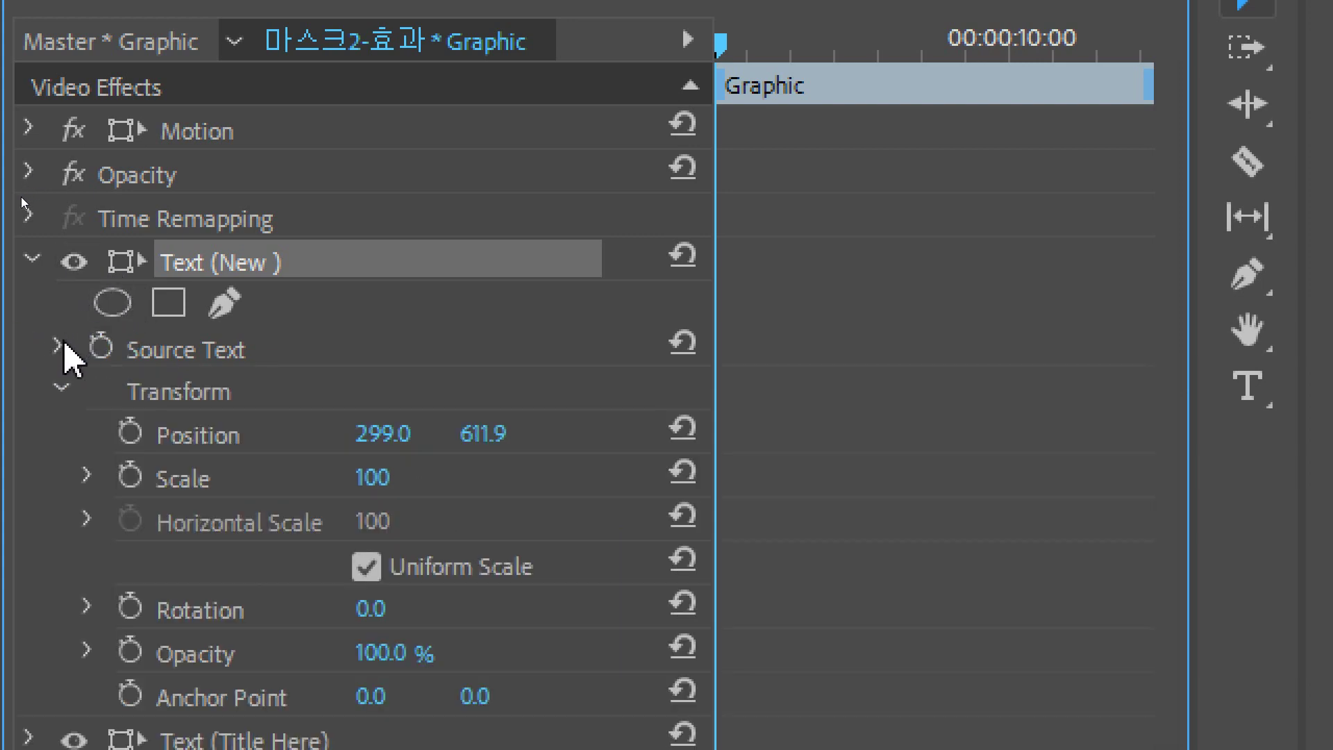
Bring up the New text's Transform properties and place the playhead at New's resting time
click(64, 344)
scroll(354, 538, down, 3)
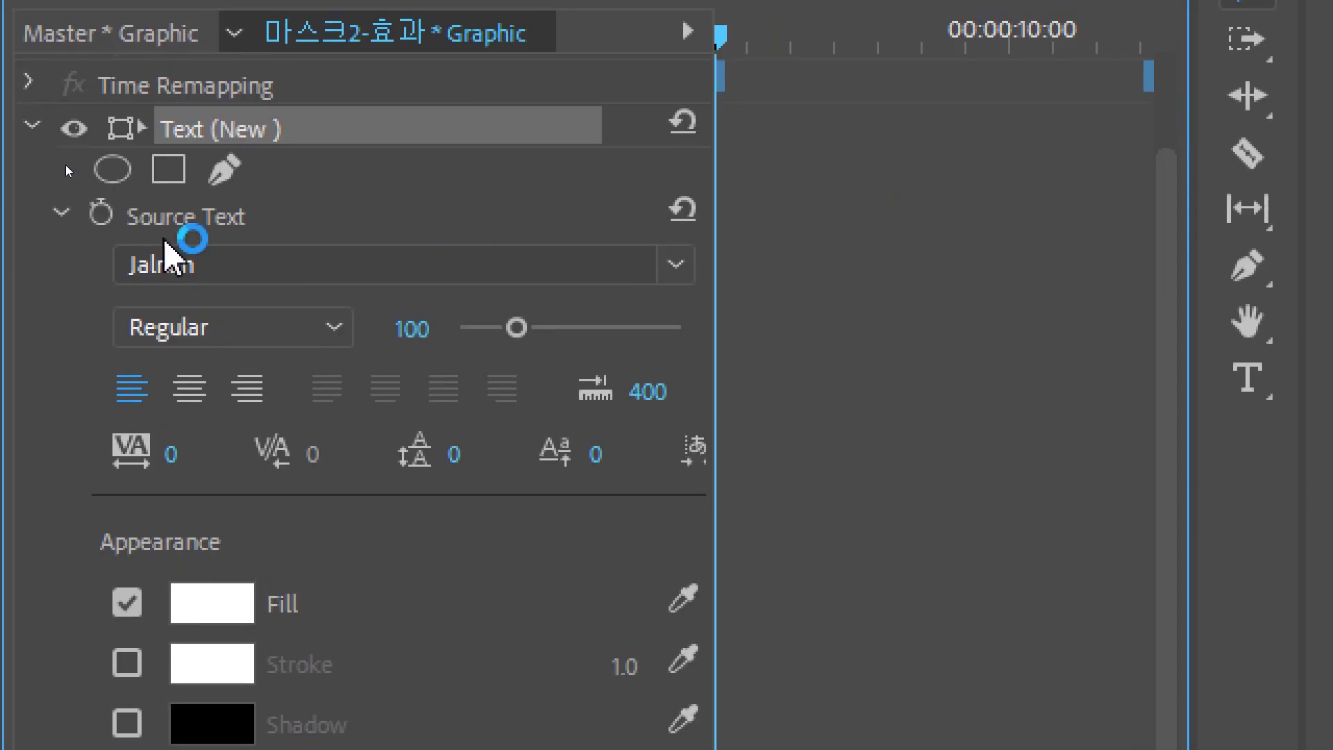
click(62, 213)
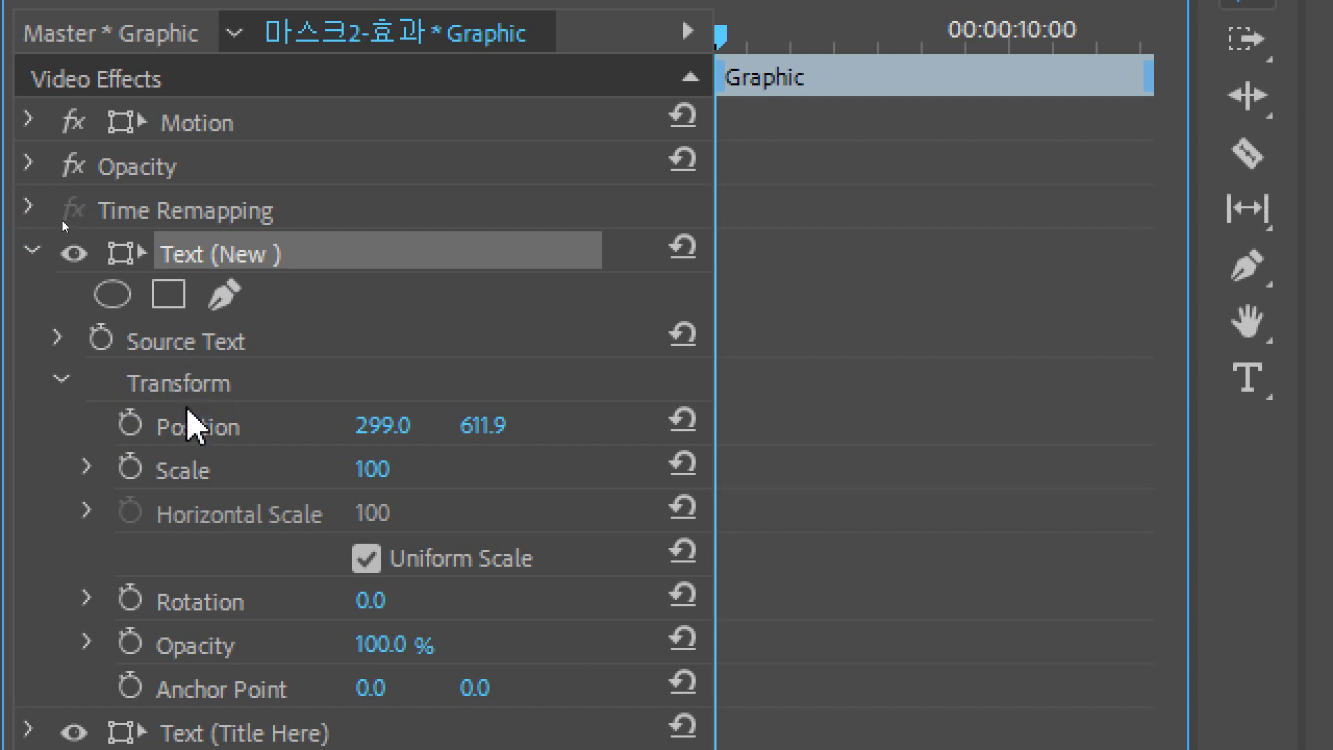
click(191, 427)
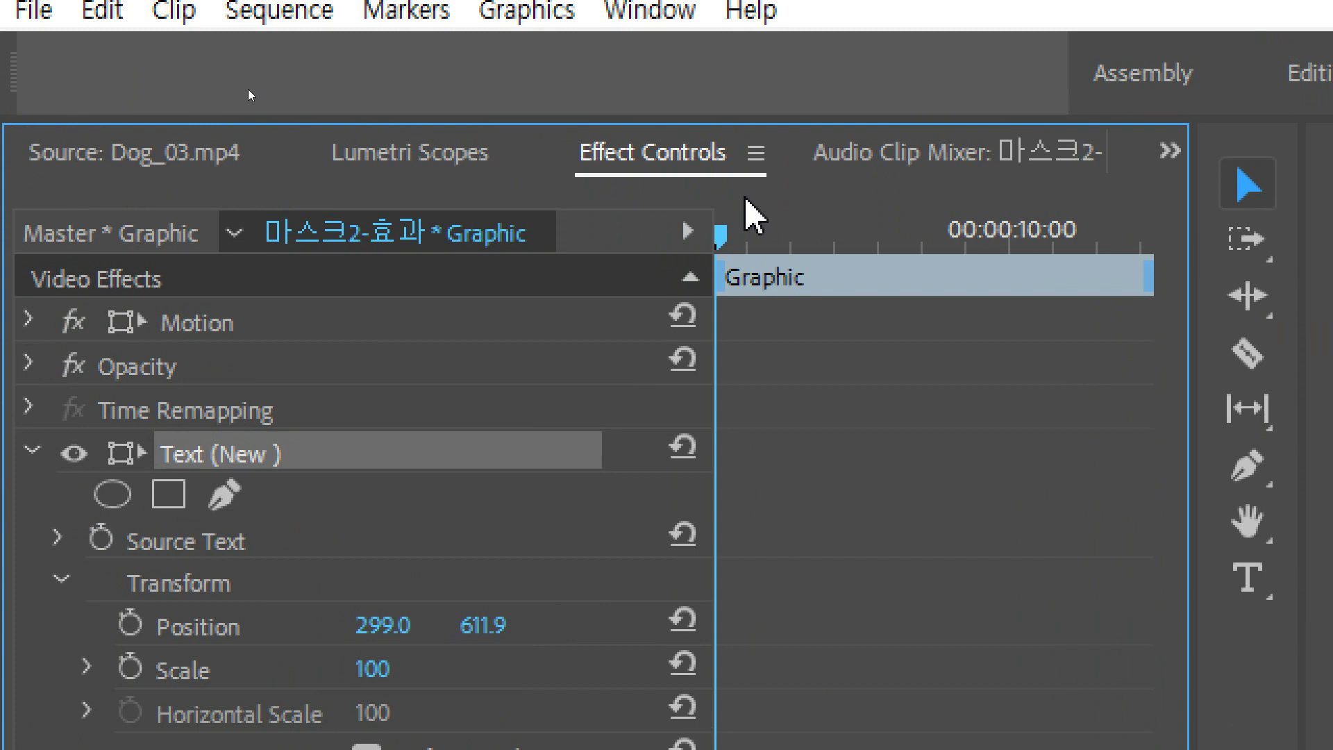
drag(722, 236, 883, 247)
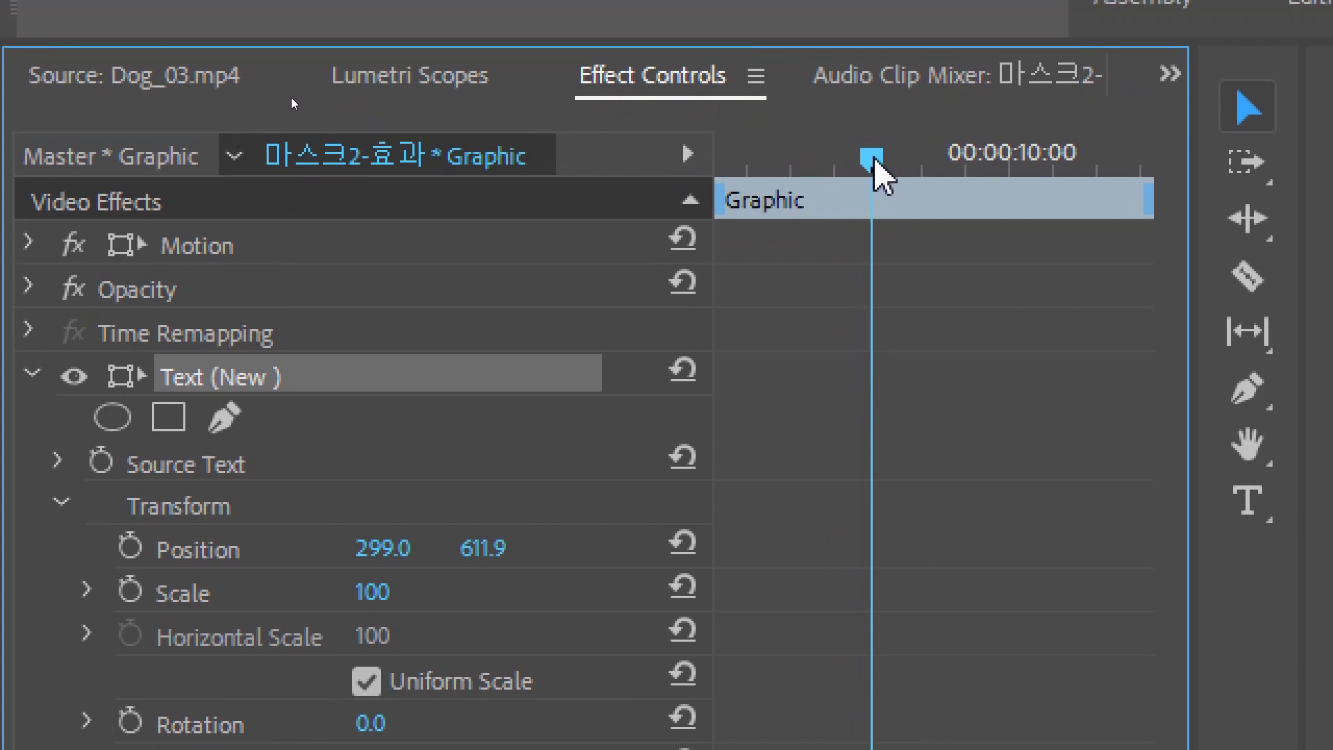
drag(873, 157, 878, 159)
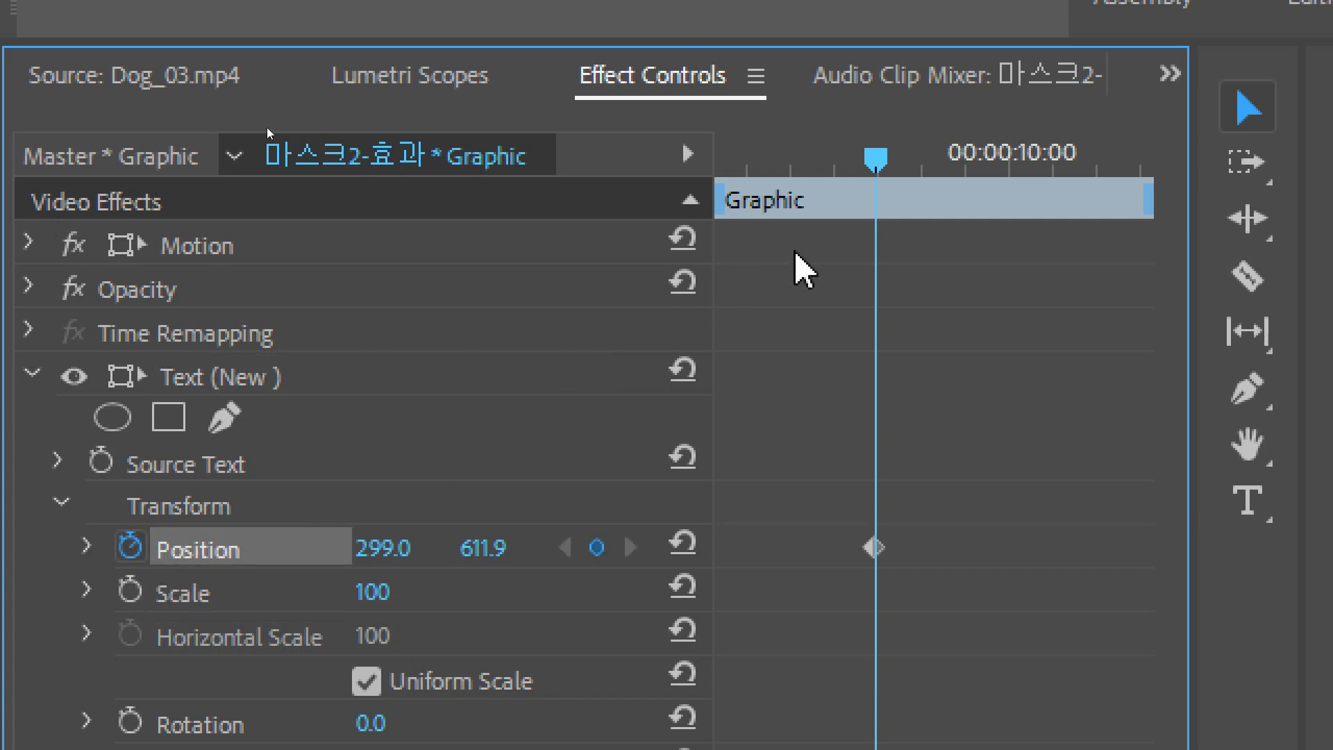
Keyframe New's resting position, then set Position X to 565 at the graphic's start
click(28, 375)
drag(876, 158, 728, 169)
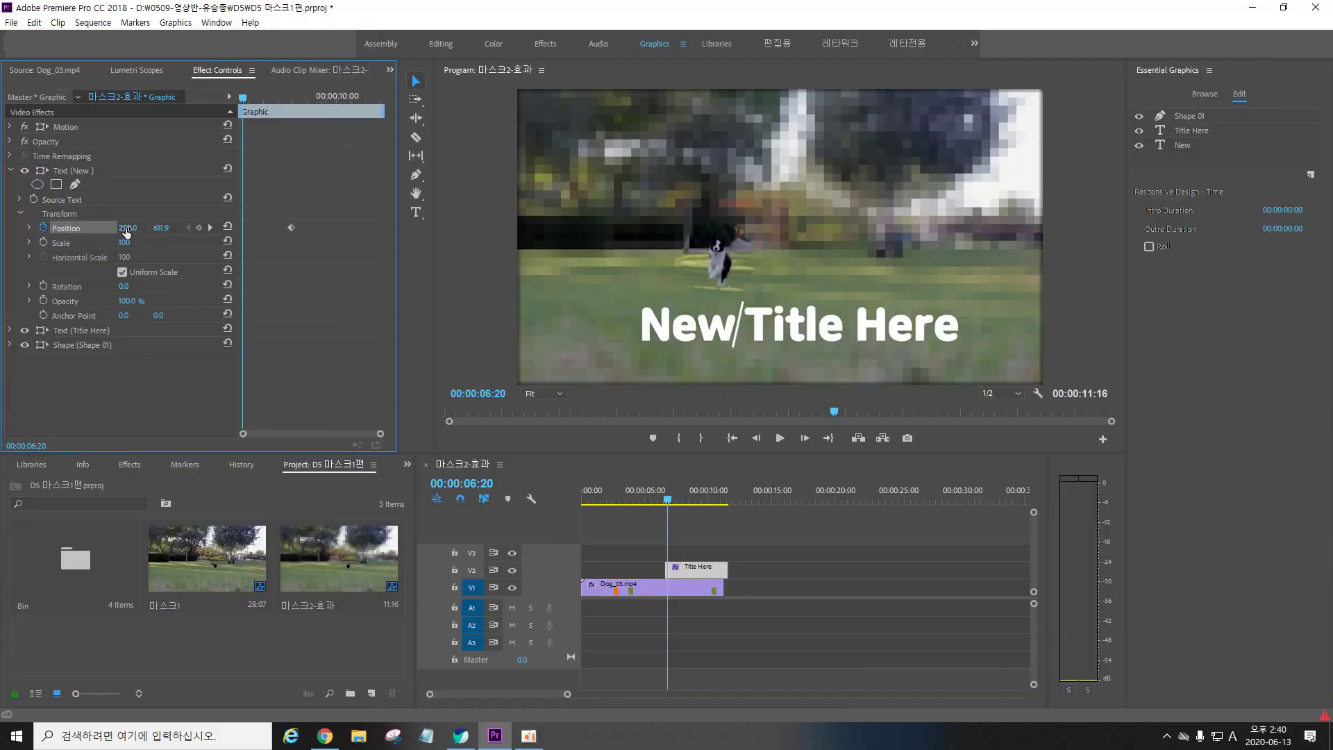
drag(128, 228, 173, 228)
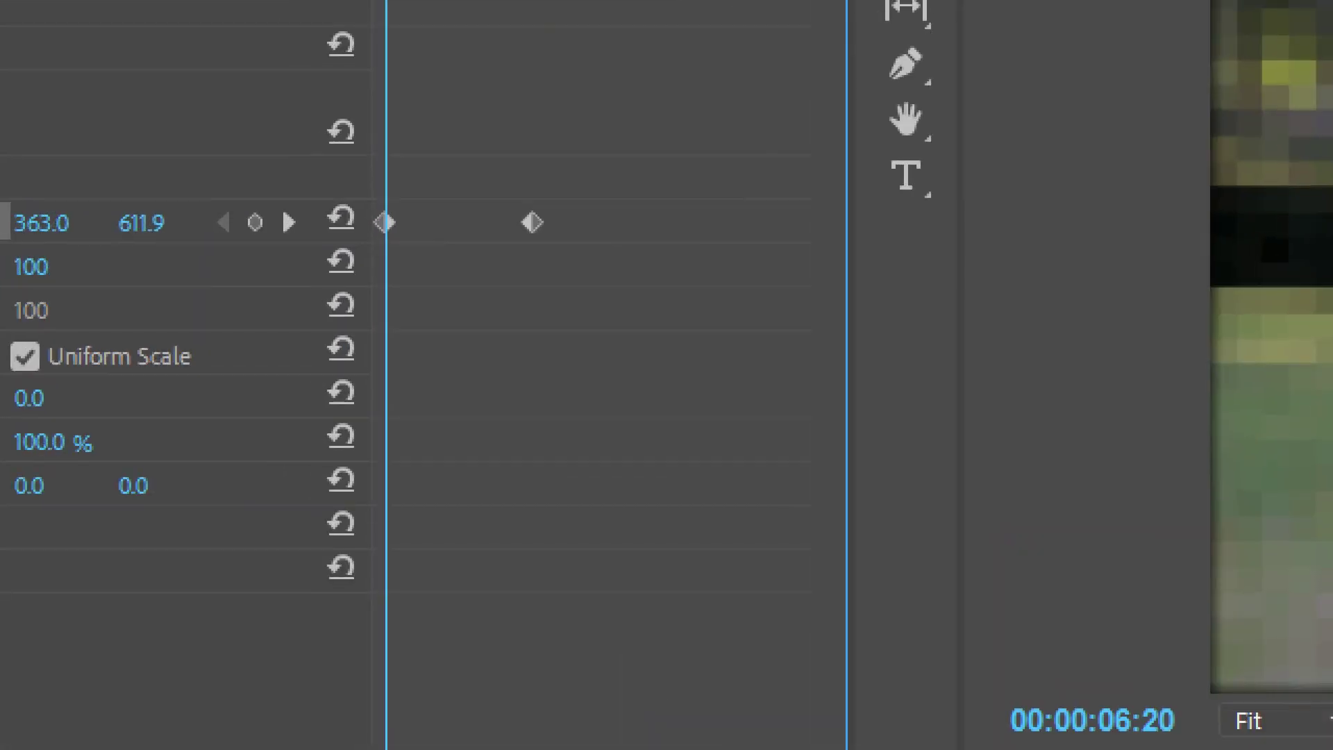
drag(340, 233, 380, 232)
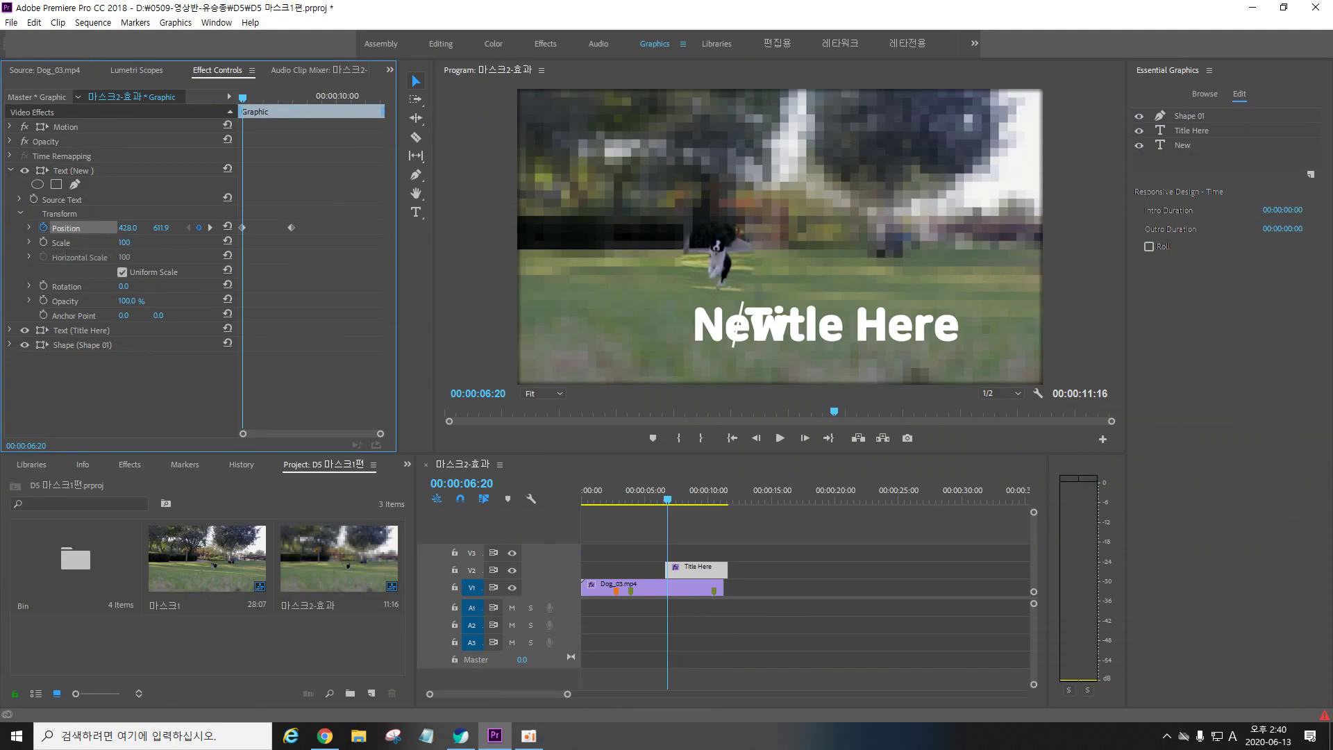
drag(127, 227, 223, 228)
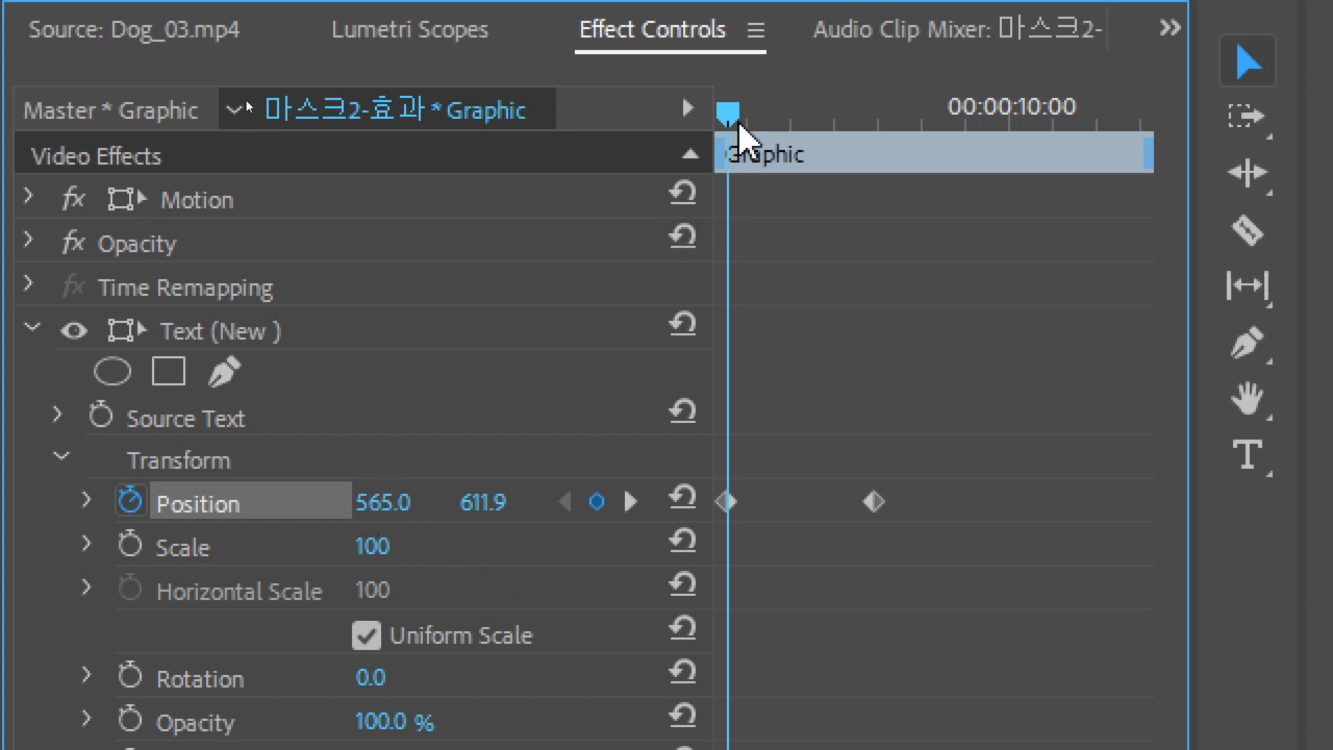
drag(733, 119, 887, 131)
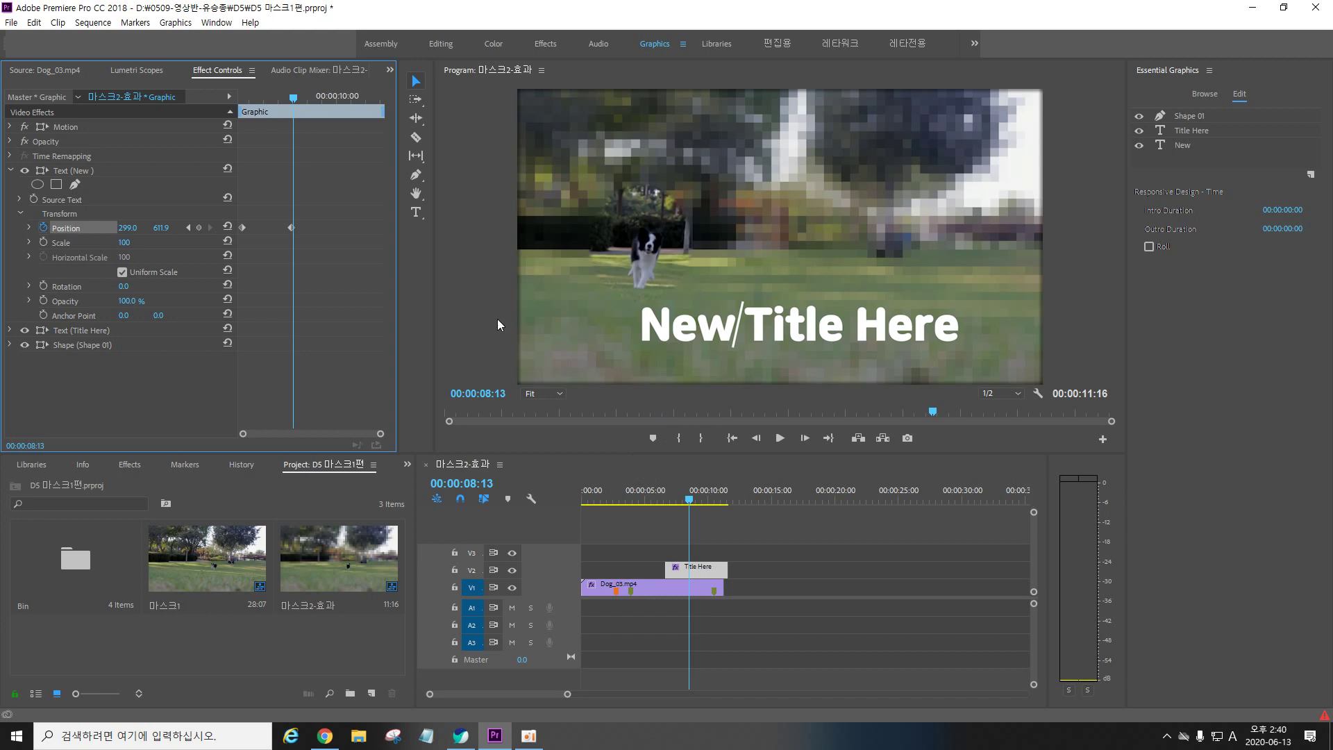
Enlarge the Program preview, scrub New's slide-in, and add a rectangle mask to New
mouse_move(300, 102)
mouse_down()
mouse_move(281, 100)
mouse_move(305, 97)
mouse_up()
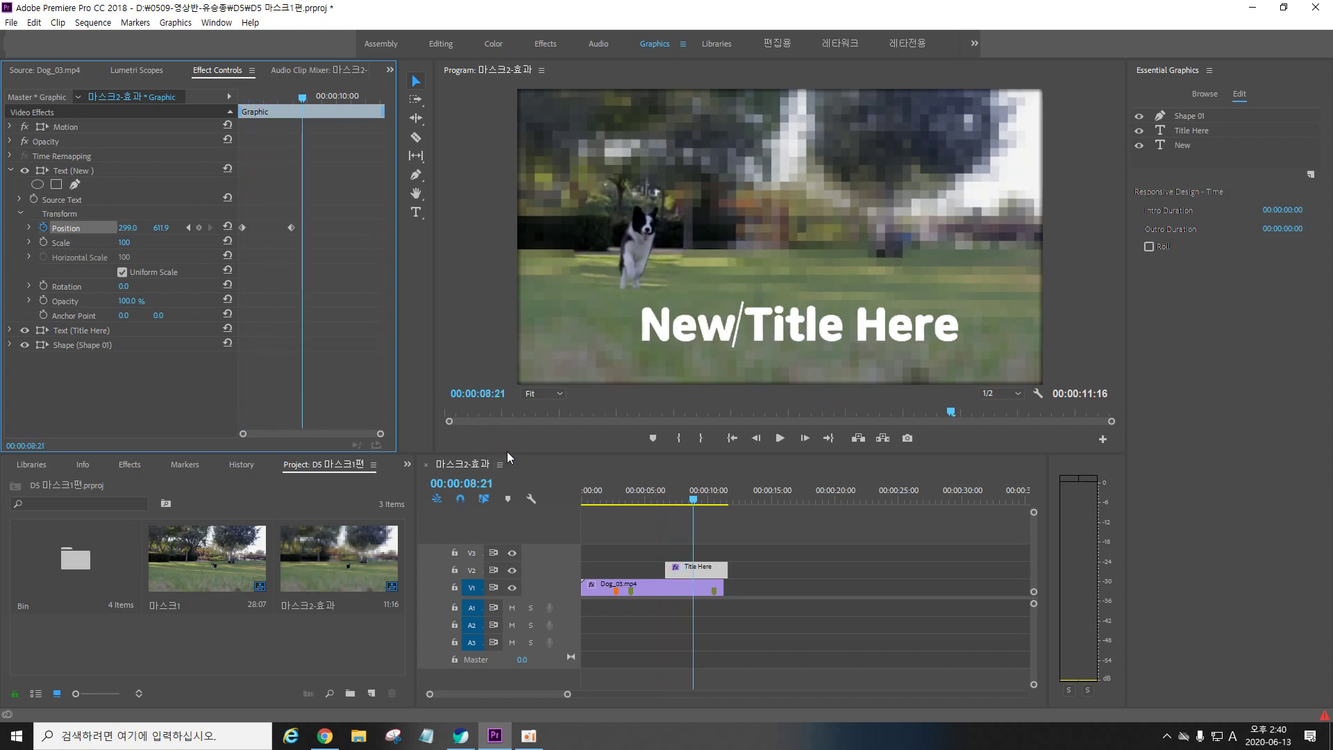
drag(511, 455, 511, 583)
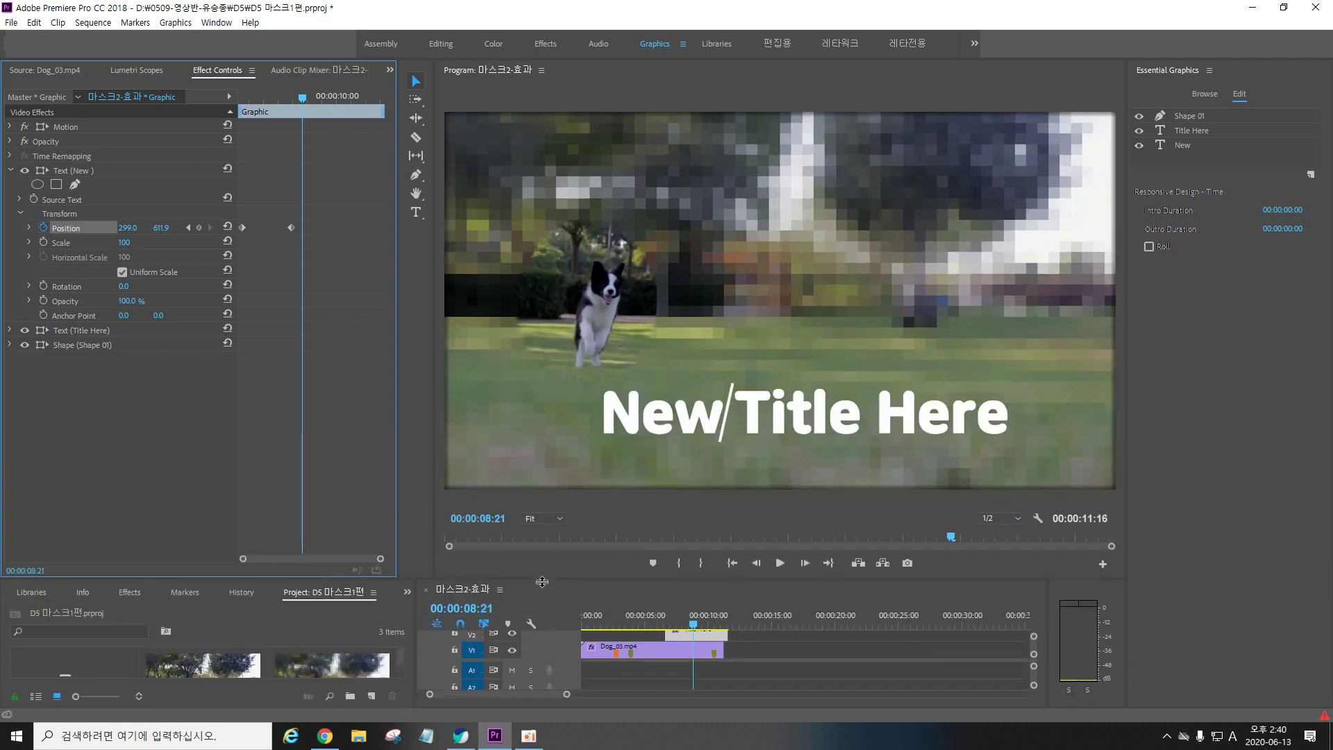
mouse_move(302, 98)
mouse_down()
mouse_move(244, 99)
mouse_move(302, 97)
mouse_up()
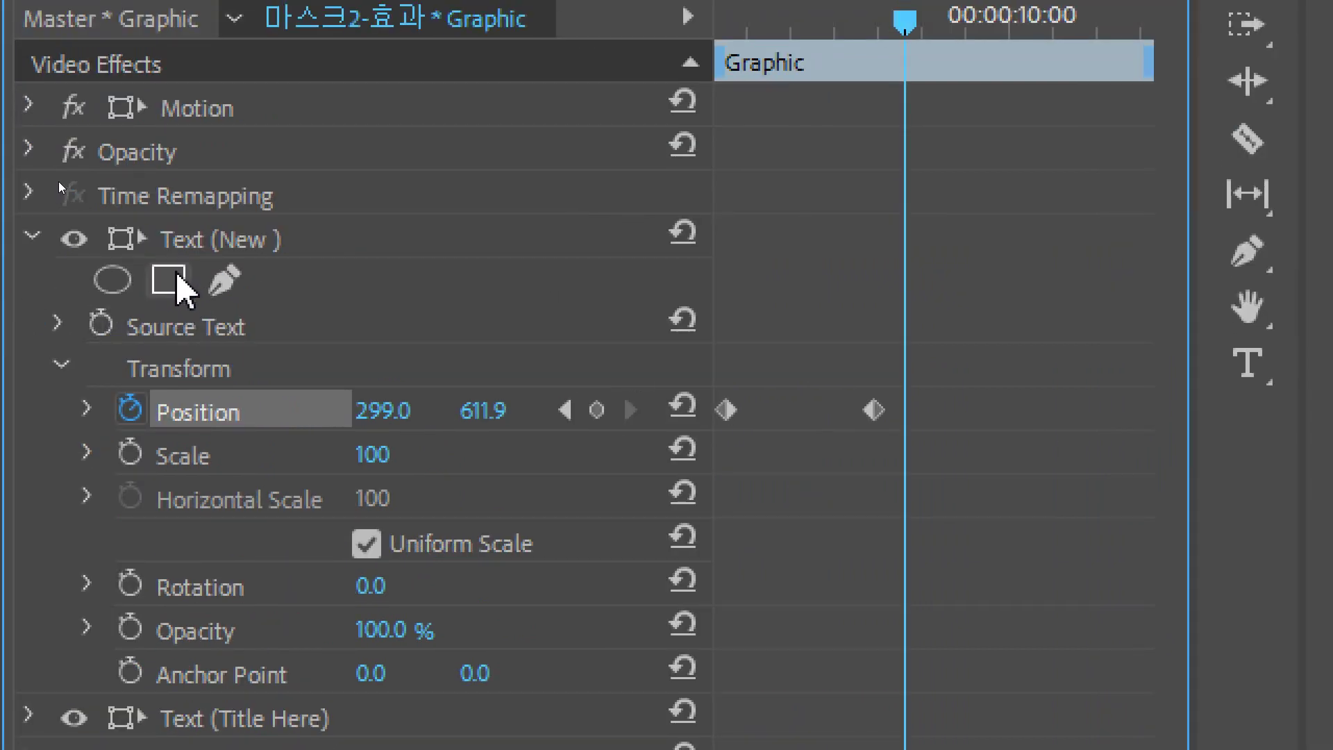
click(168, 280)
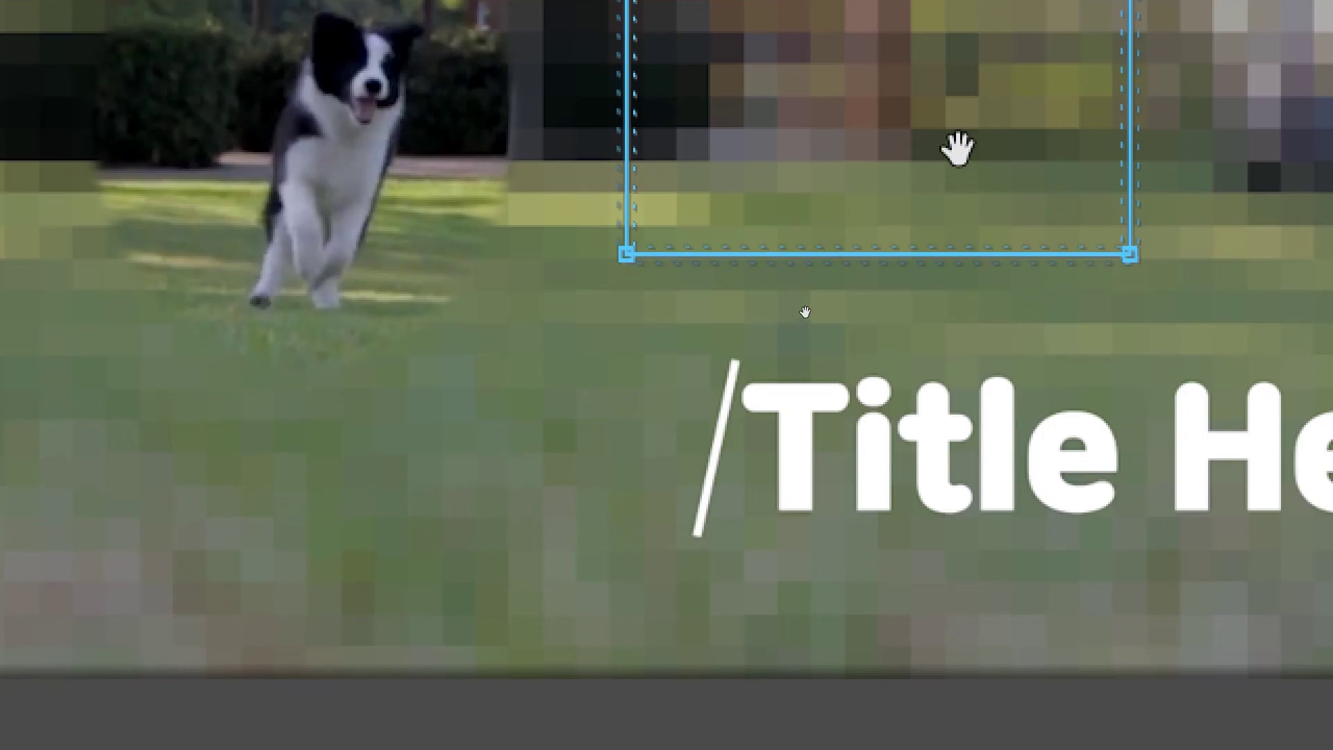
Move the mask over the New text and slant it by nudging its corners left
mouse_move(958, 146)
mouse_down()
mouse_move(882, 493)
mouse_move(522, 469)
mouse_up()
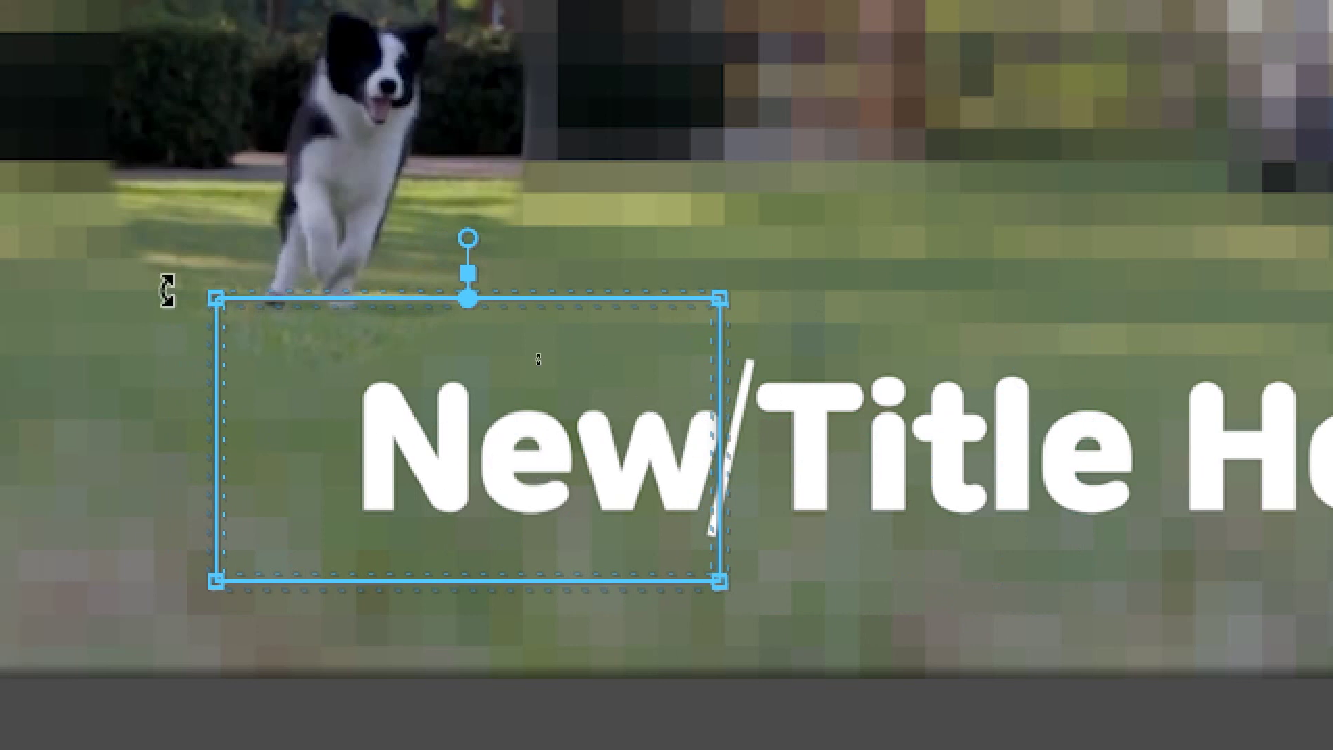
mouse_move(165, 247)
mouse_down()
mouse_move(634, 323)
mouse_move(788, 327)
mouse_move(764, 336)
mouse_move(712, 309)
mouse_up()
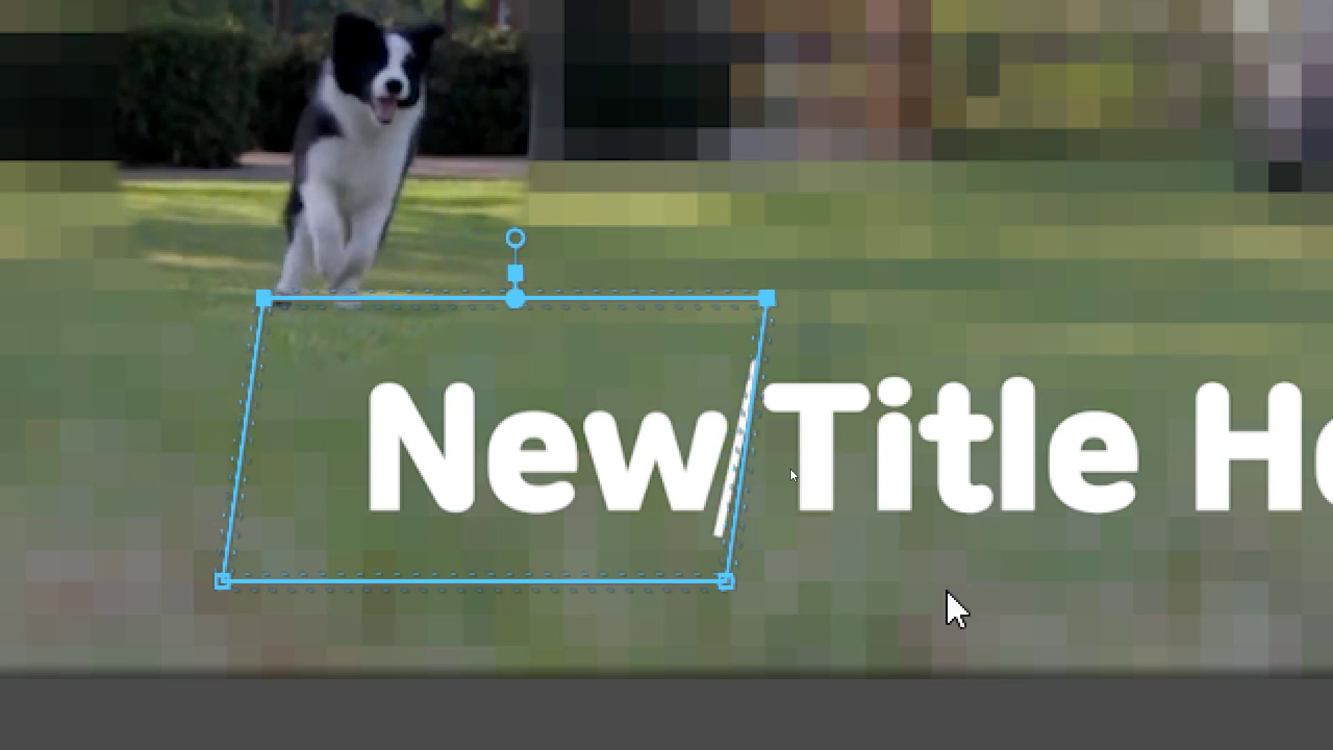
drag(809, 618, 164, 521)
key(Left)
key(Left)
key(Left)
key(Left)
key(Left)
key(Left)
key(Left)
key(Left)
key(Left)
key(Left)
key(Left)
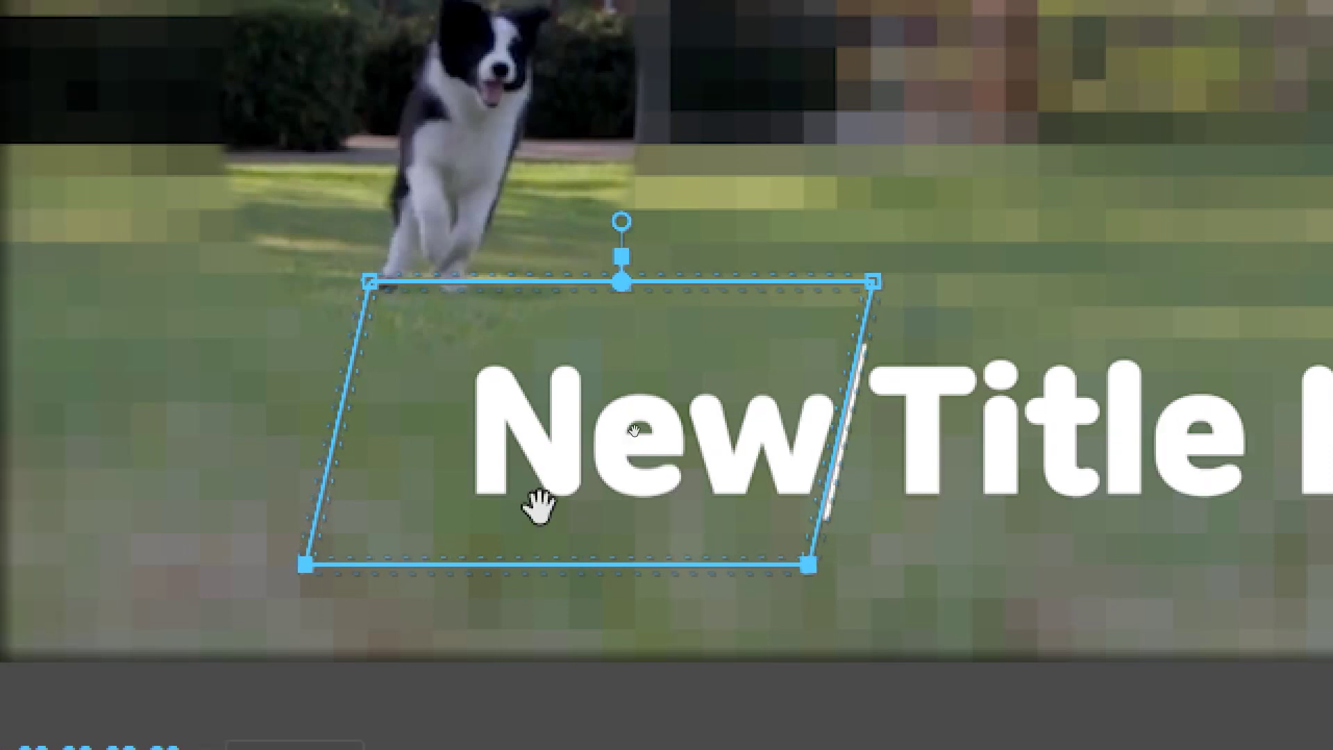
drag(227, 150, 944, 336)
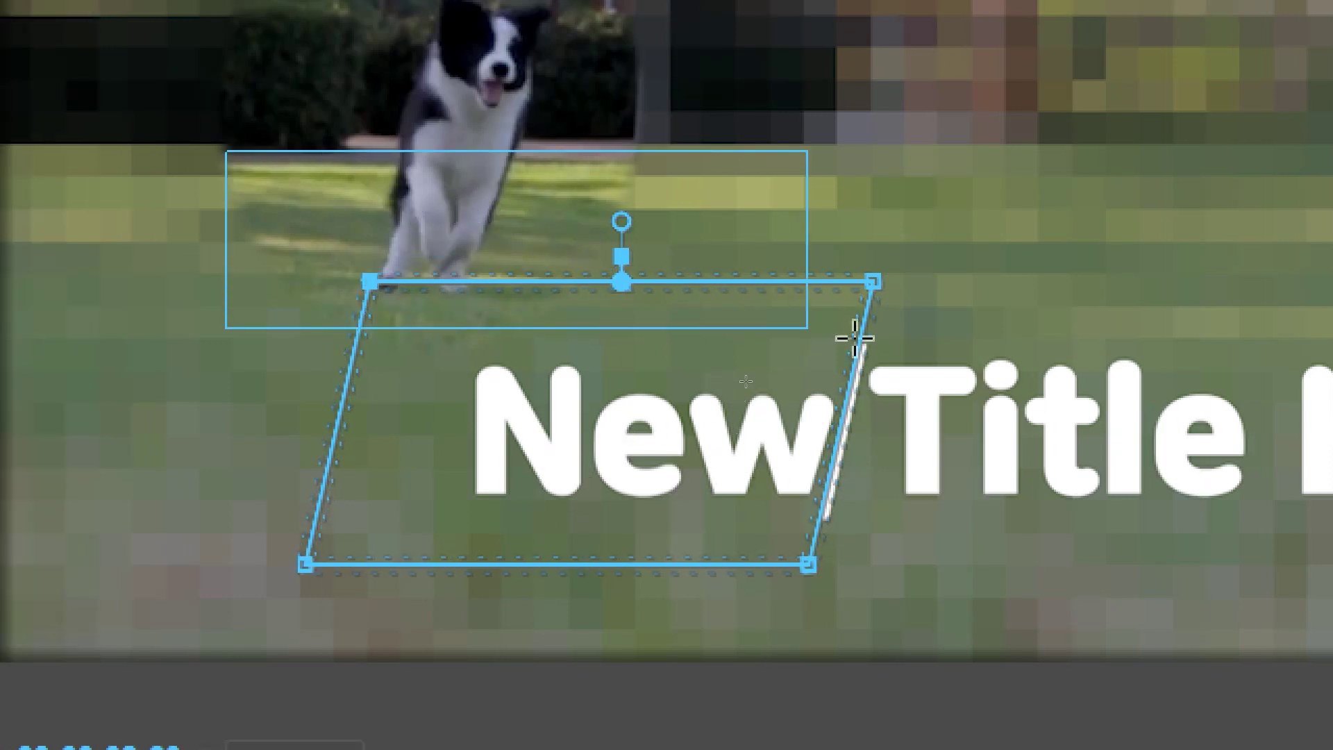
key(Down)
key(Down)
key(Down)
key(Down)
key(Down)
key(Down)
key(Down)
key(Down)
key(Down)
key(Left)
key(Left)
key(Left)
key(Left)
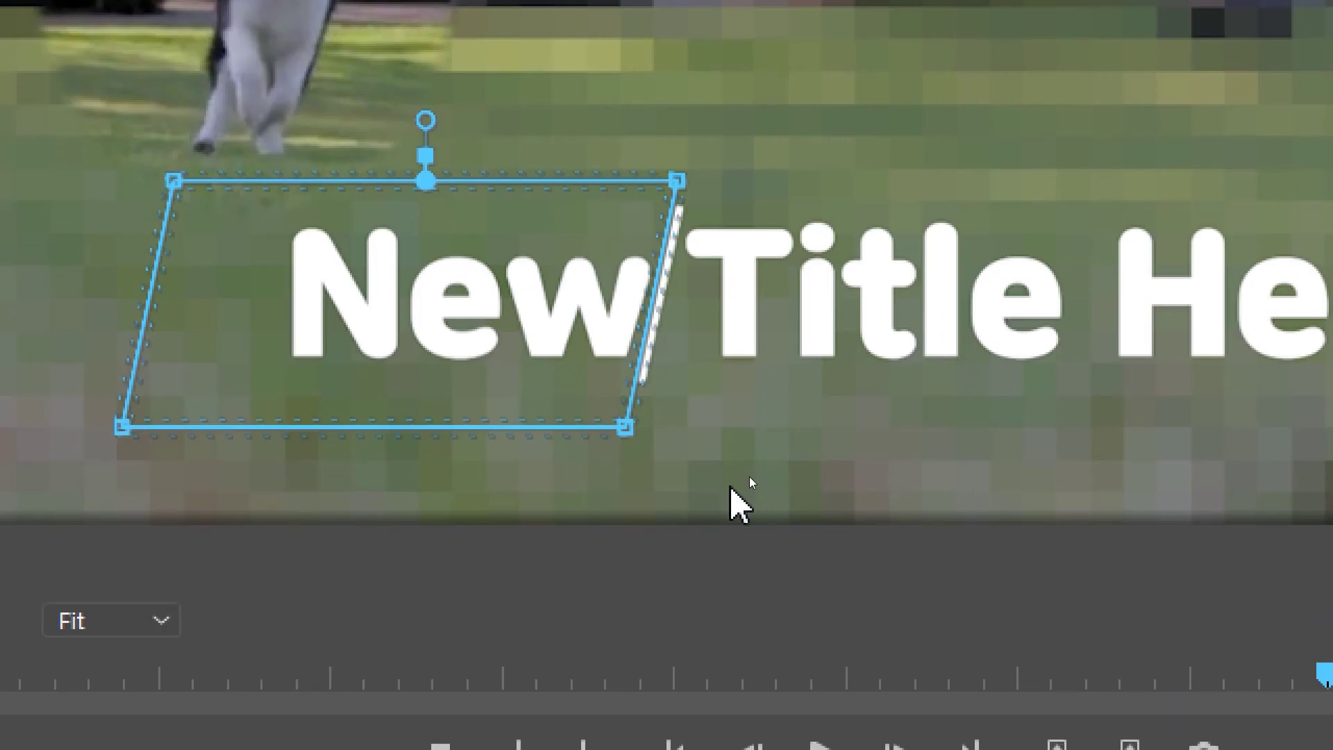
Raise the mask's bottom edge and widen its left side so the right edge follows the slash
drag(729, 482, 14, 396)
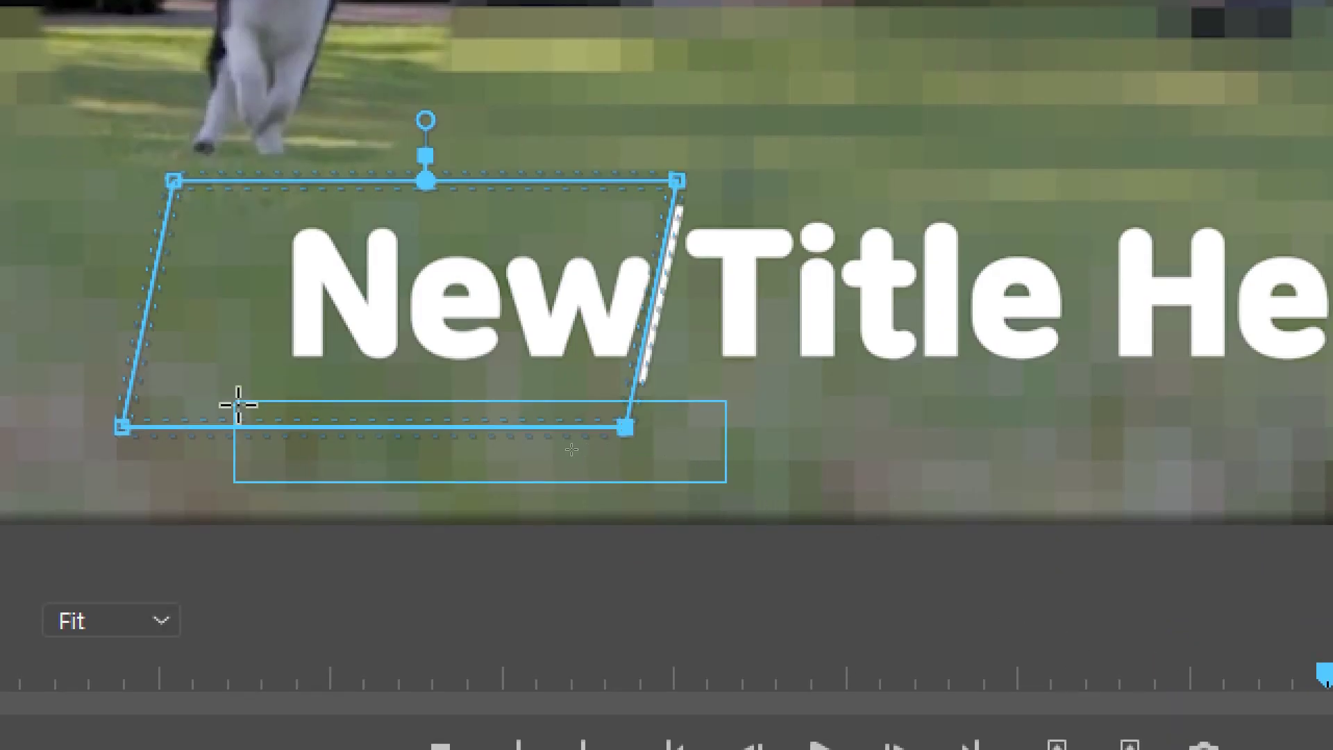
key(Up)
key(Up)
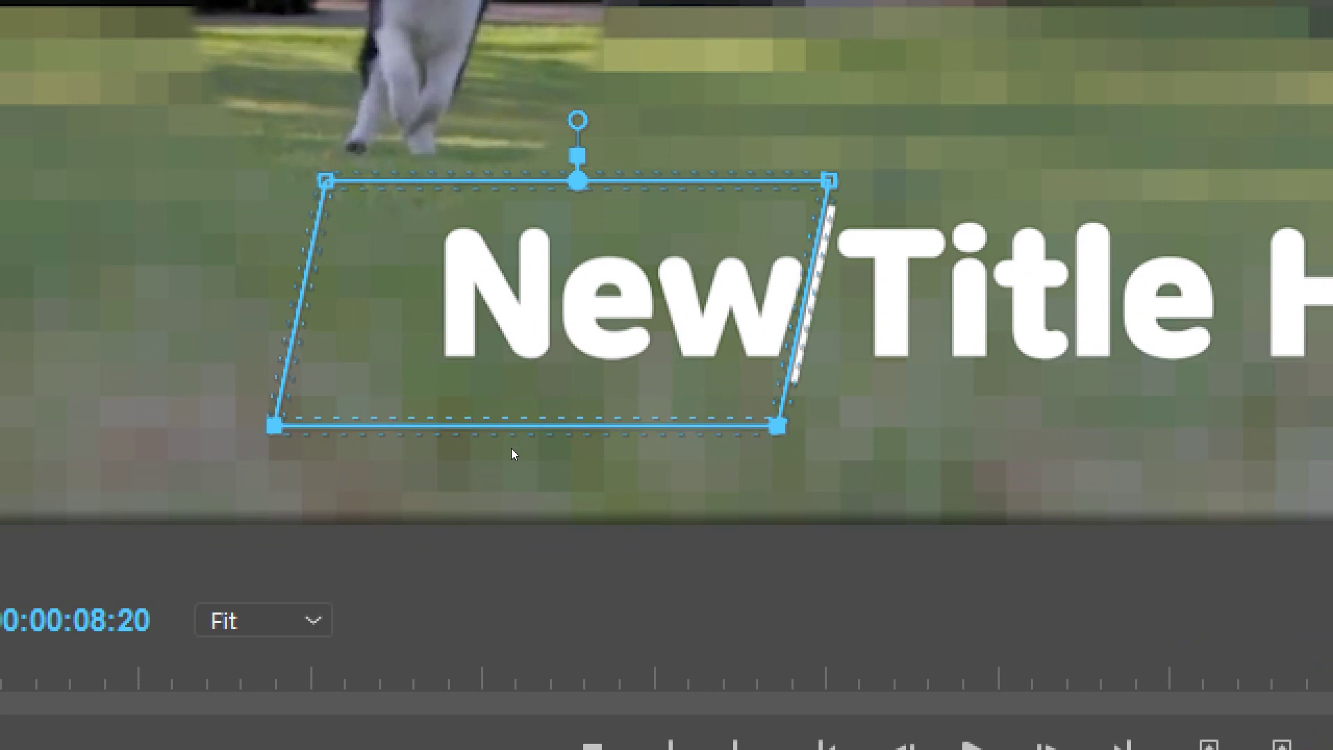
key(Up)
key(Up)
key(Up)
key(Up)
key(Up)
key(Up)
key(Up)
key(Up)
key(Up)
key(Up)
key(Right)
key(Right)
key(Right)
key(Right)
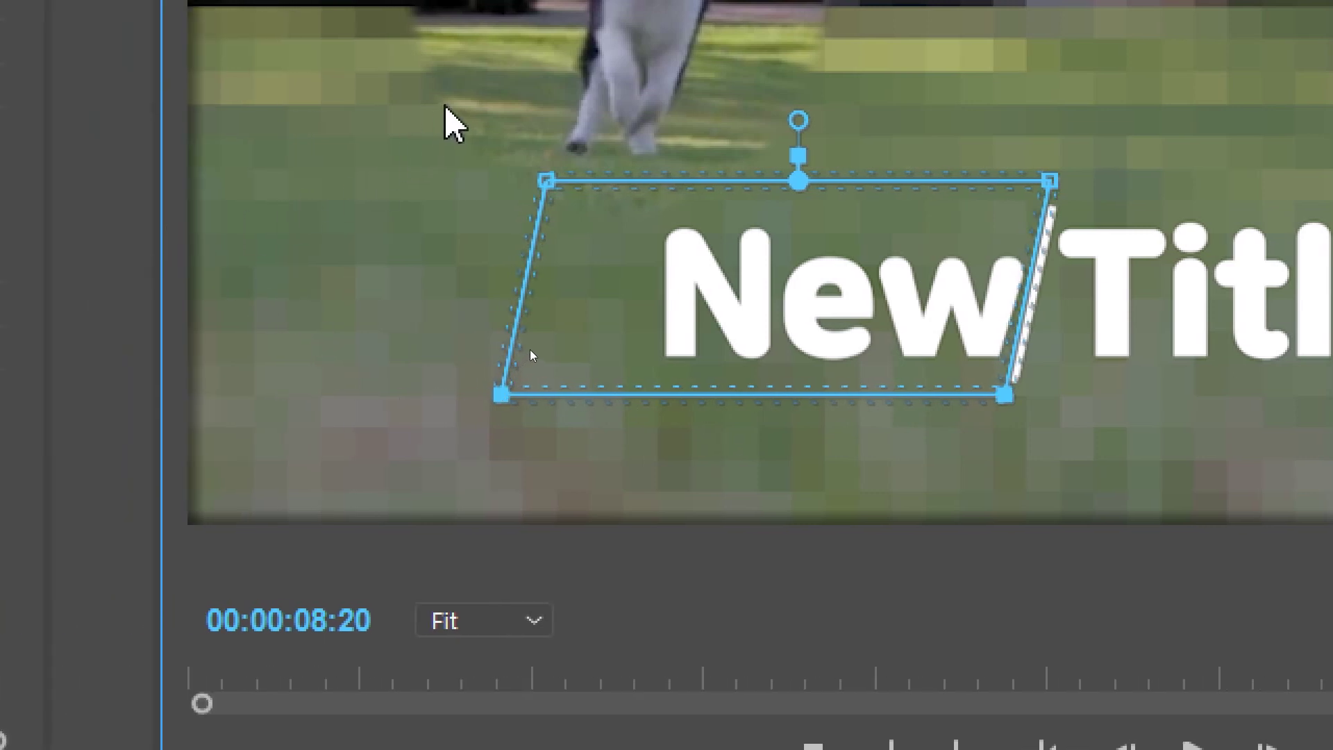
drag(446, 108, 551, 184)
key(Left)
key(Left)
key(Left)
key(Left)
key(Left)
key(Left)
key(Left)
key(Left)
key(Left)
key(Left)
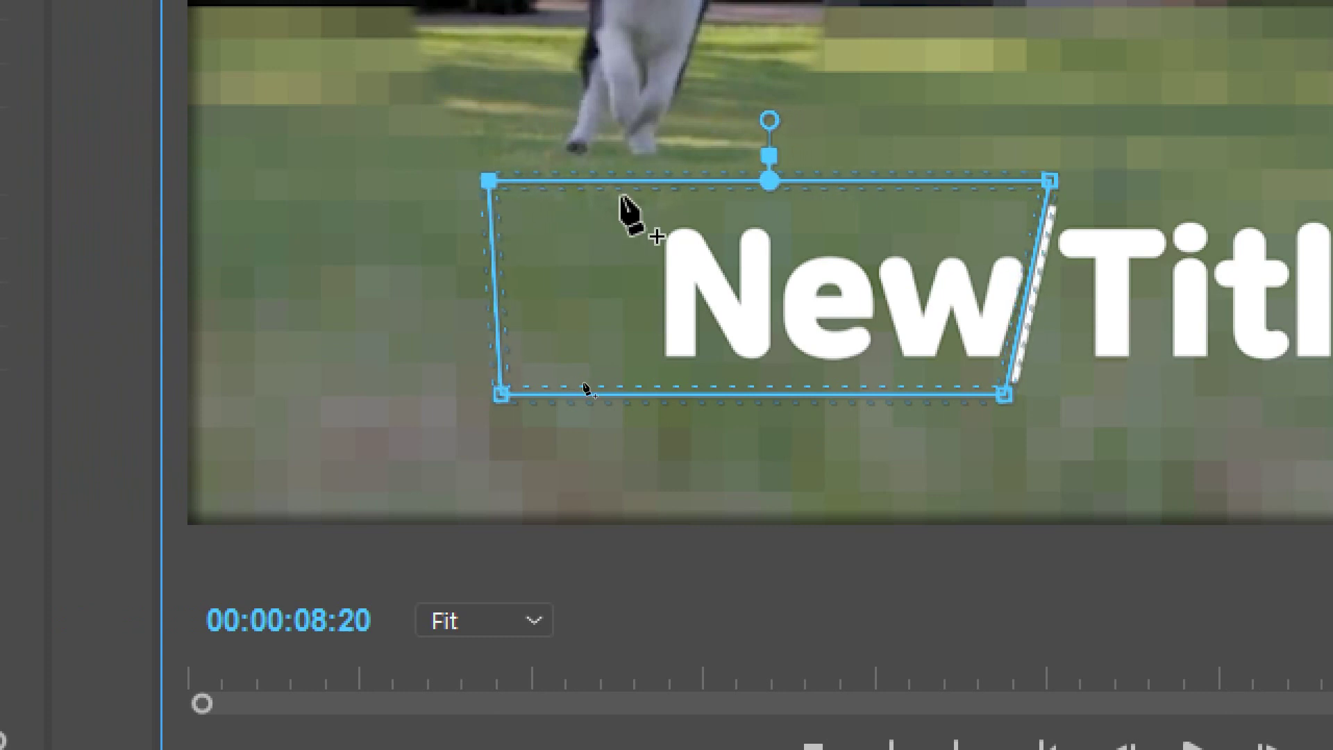
drag(447, 132, 548, 448)
key(Left)
key(Left)
key(Left)
key(Left)
key(Left)
key(Left)
key(Left)
key(Left)
key(Left)
key(Left)
key(Left)
key(Left)
key(Left)
key(Left)
key(Left)
key(Left)
key(Left)
key(Left)
key(Left)
key(Left)
key(Left)
key(Left)
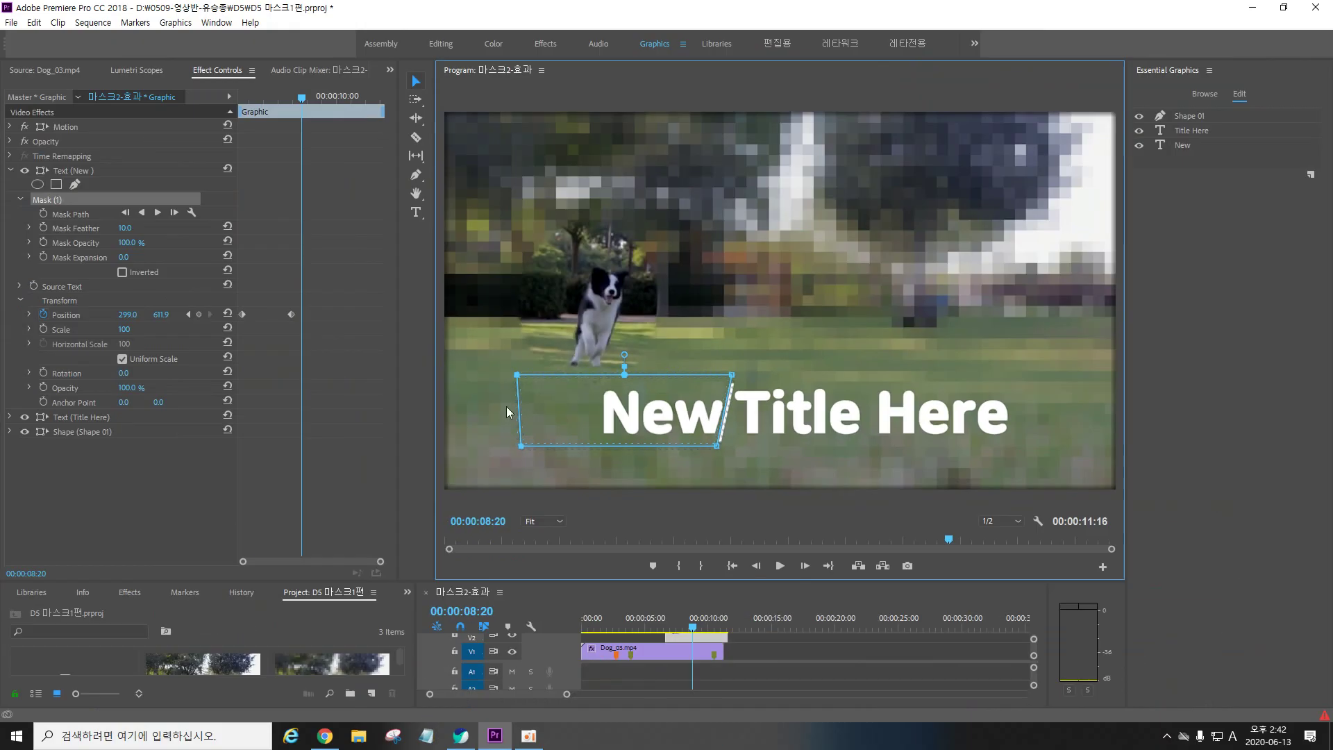
drag(306, 100, 230, 106)
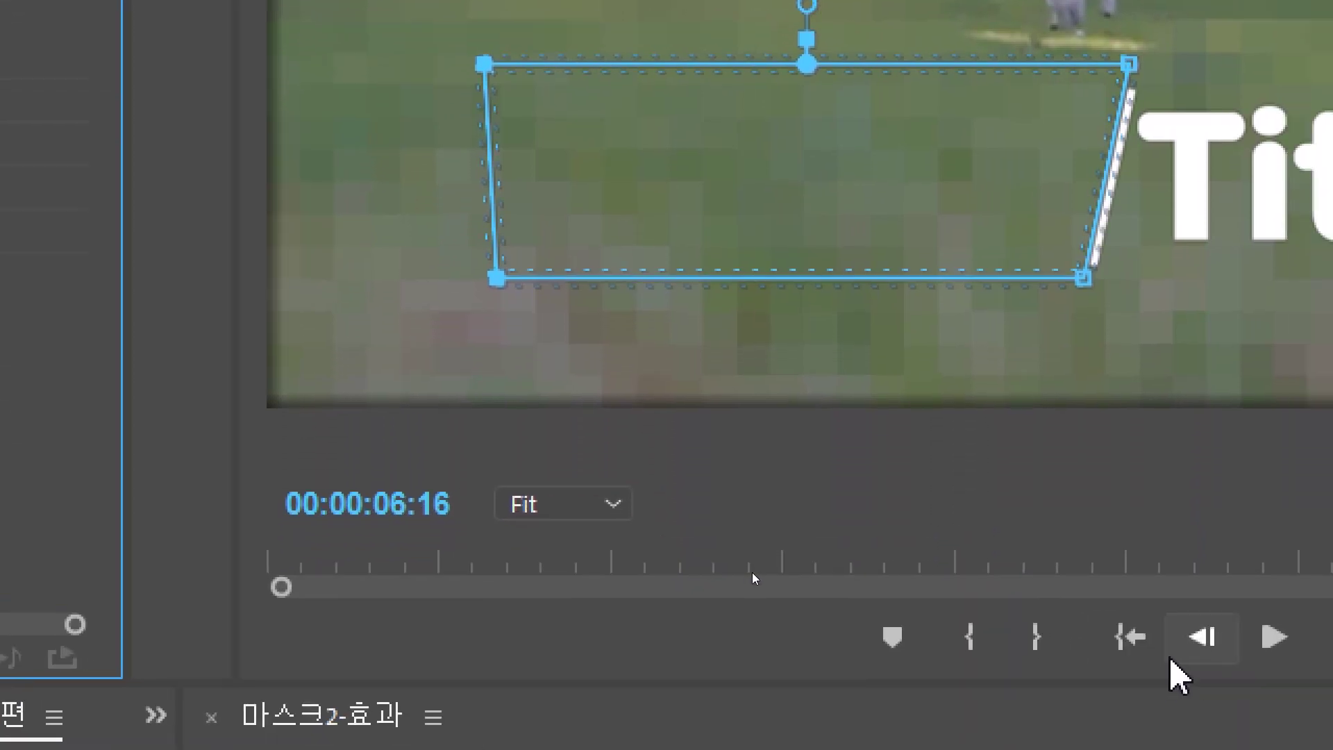
mouse_move(1170, 555)
mouse_down()
mouse_move(942, 552)
mouse_move(1257, 556)
mouse_up()
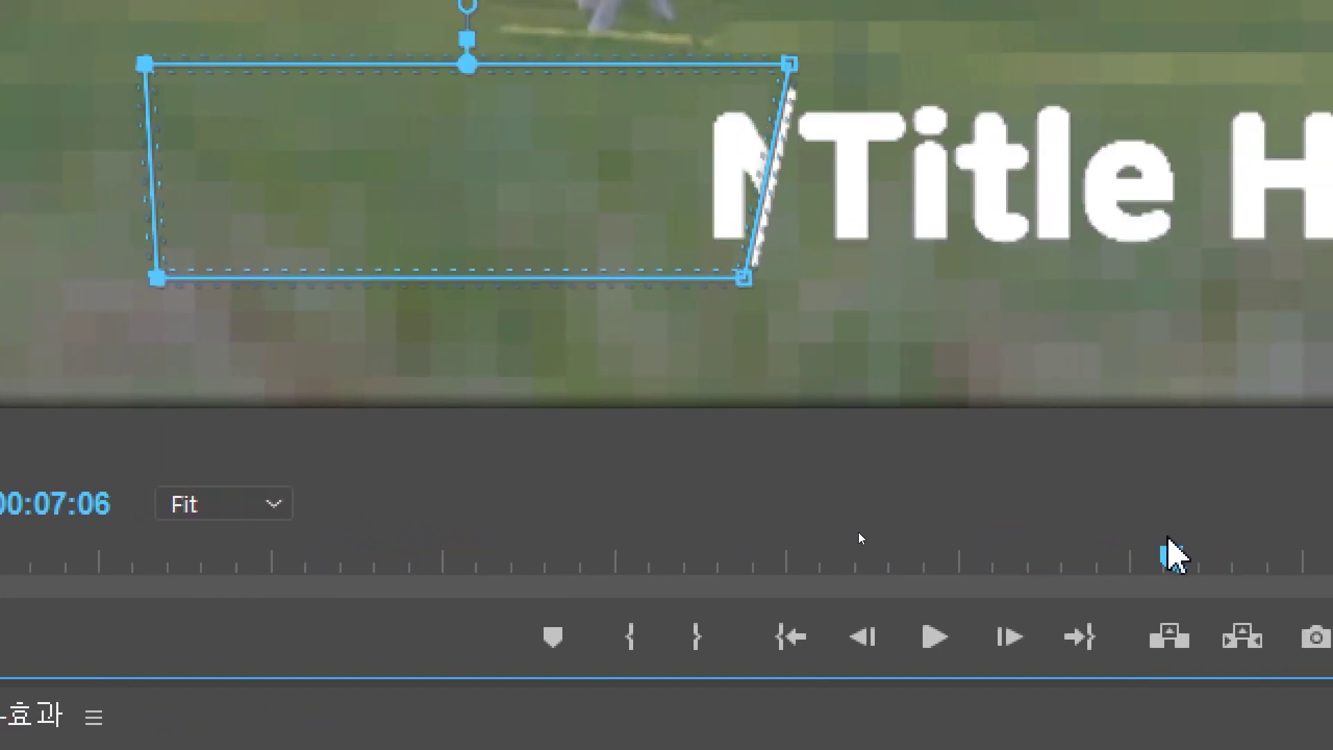
mouse_move(1174, 556)
mouse_down()
mouse_move(1044, 521)
mouse_move(1159, 499)
mouse_move(1115, 494)
mouse_up()
click(1169, 526)
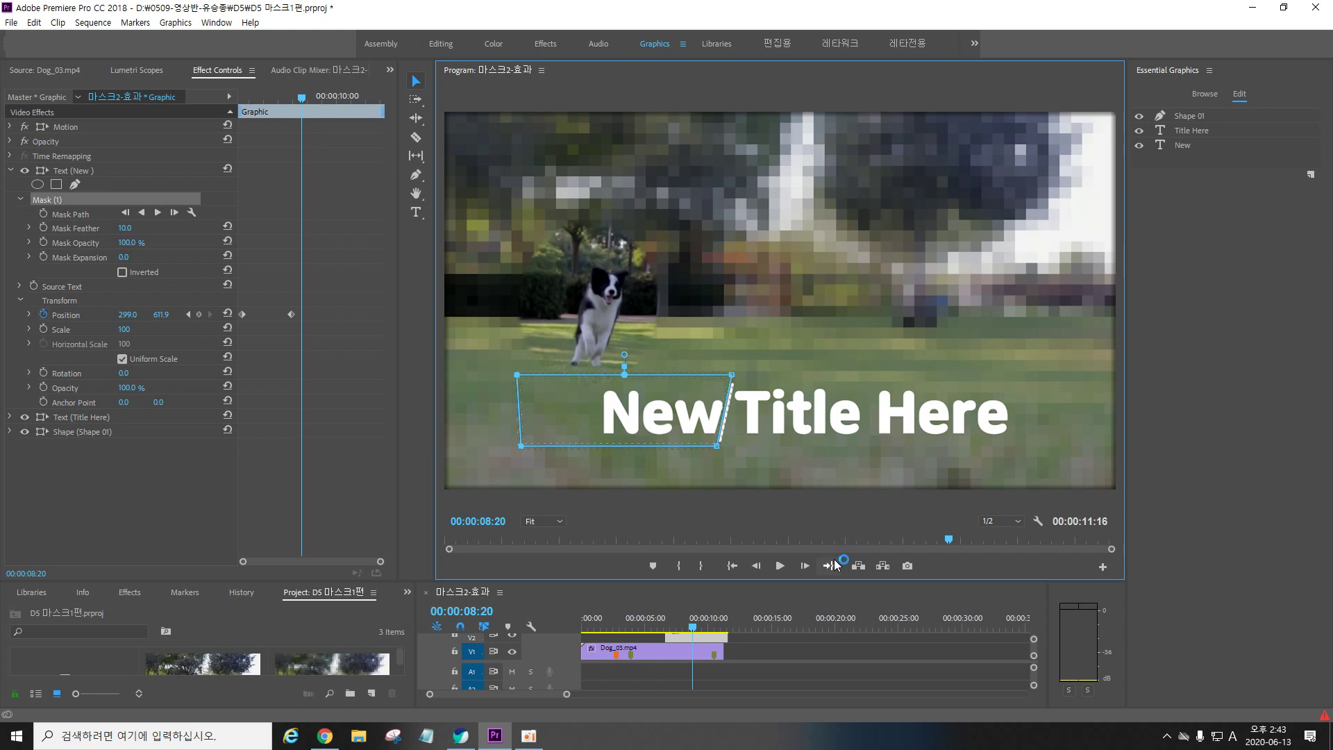
mouse_move(301, 111)
mouse_down()
mouse_move(229, 97)
mouse_move(320, 85)
mouse_up()
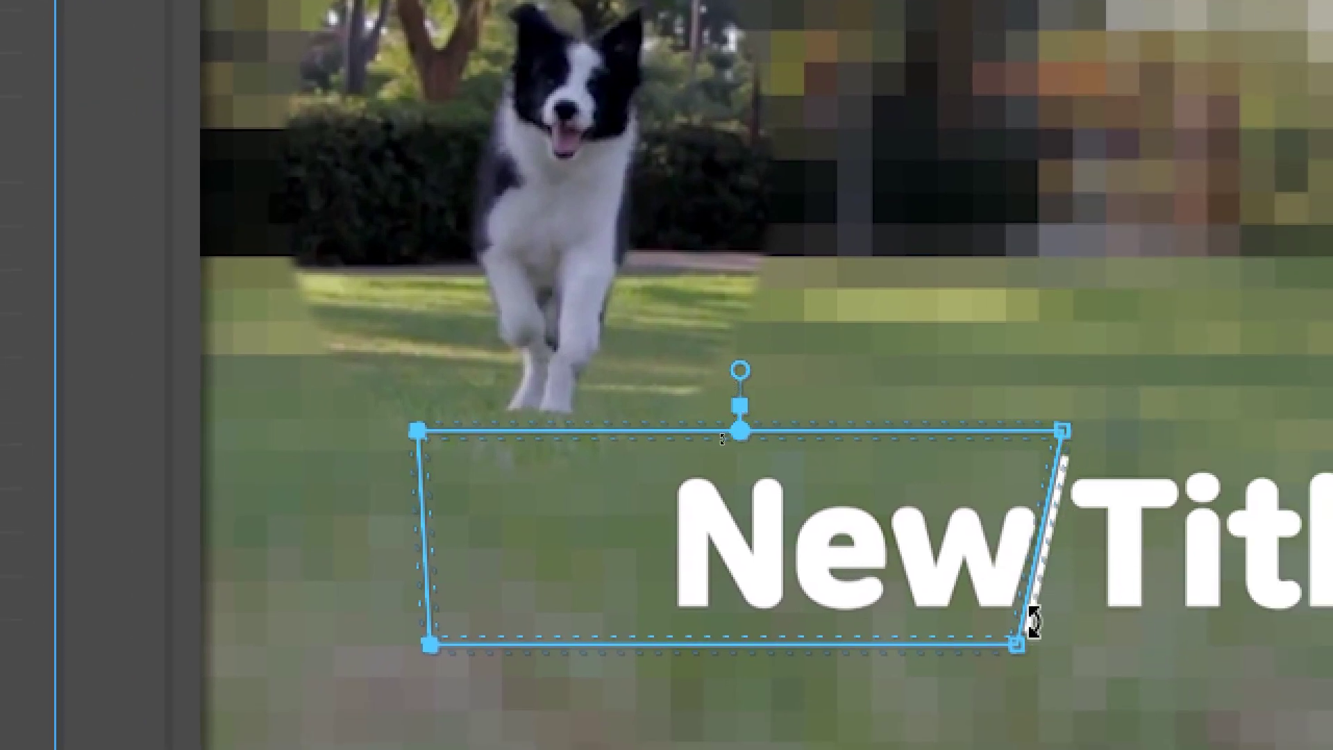
click(1064, 515)
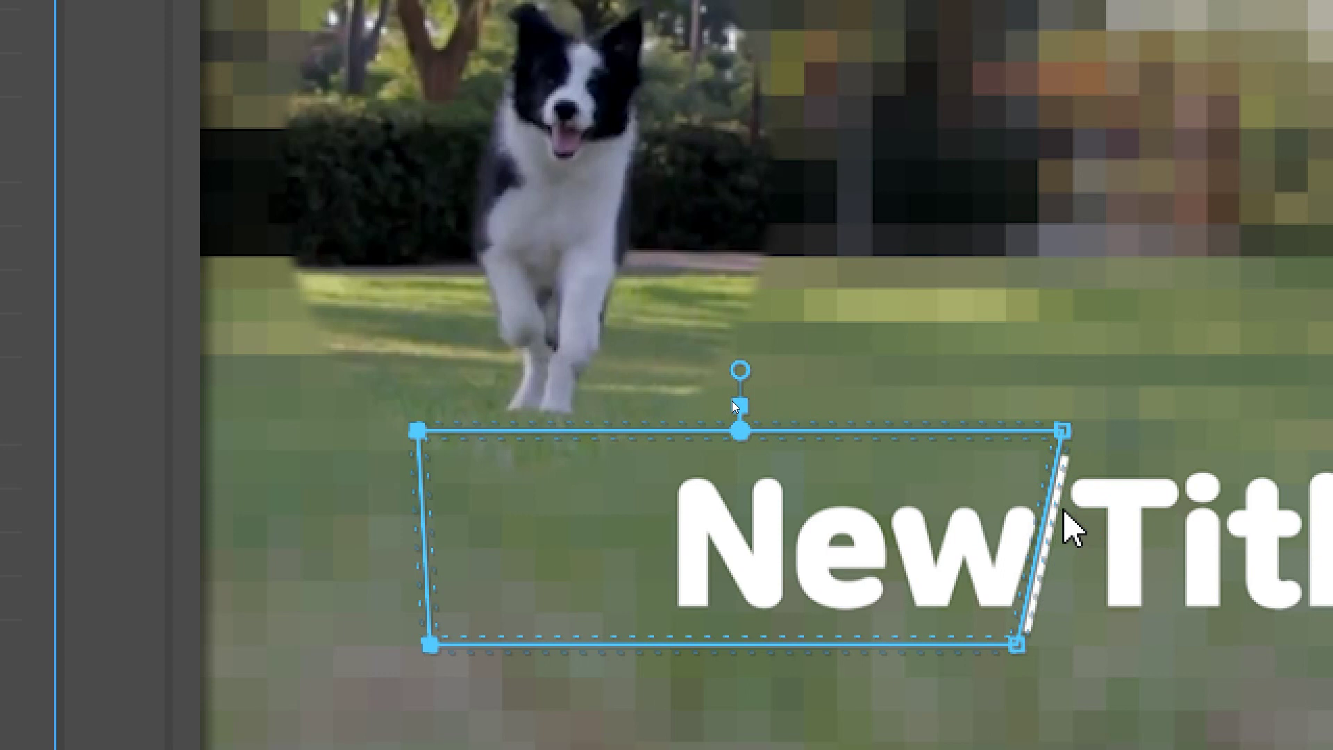
click(1065, 514)
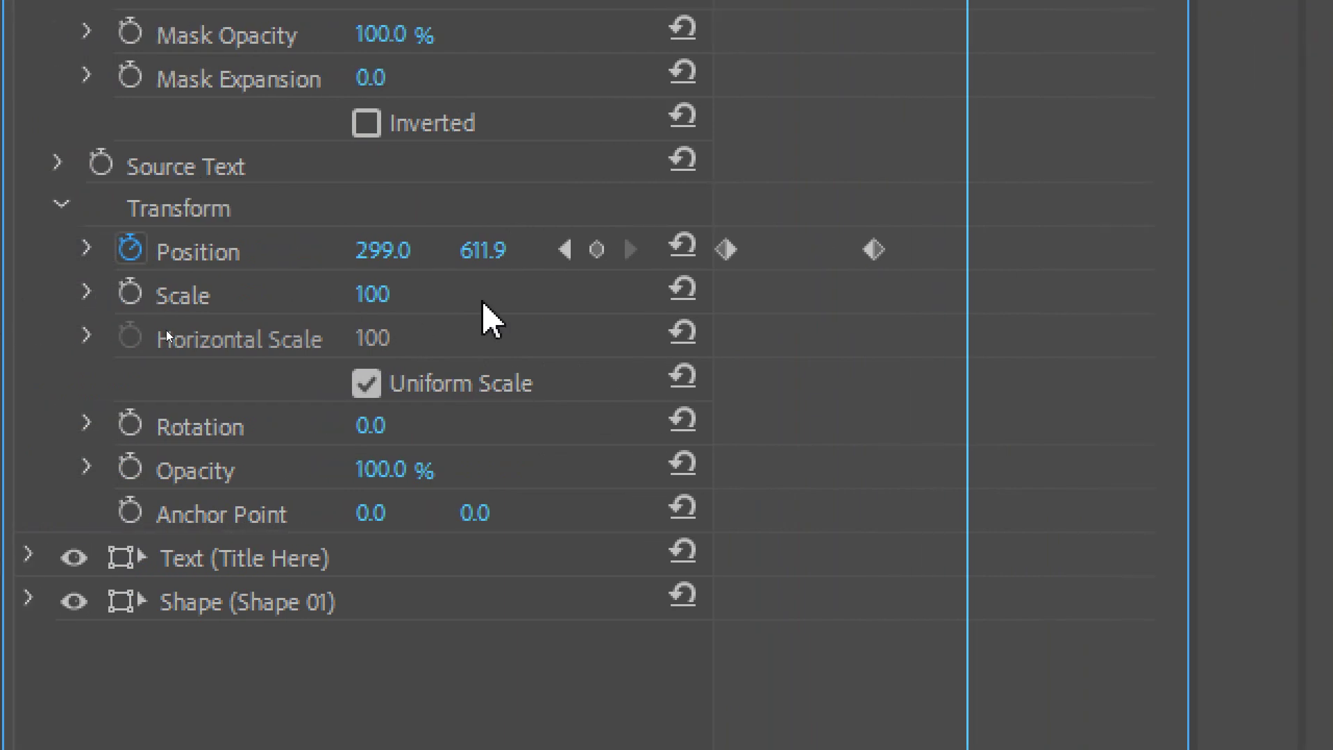
Shift both New Position keyframes slightly later, collapse New, and select the Title Here layer
drag(920, 315, 717, 202)
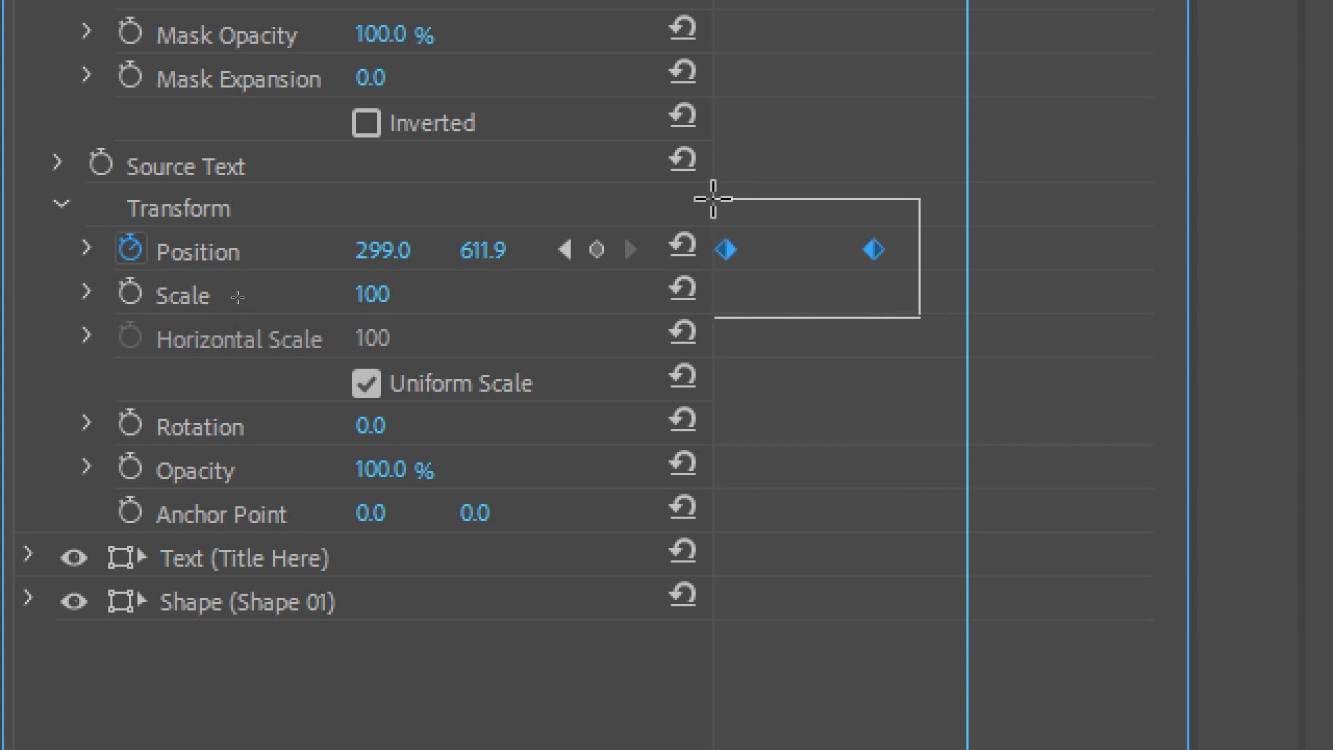
drag(728, 250, 820, 252)
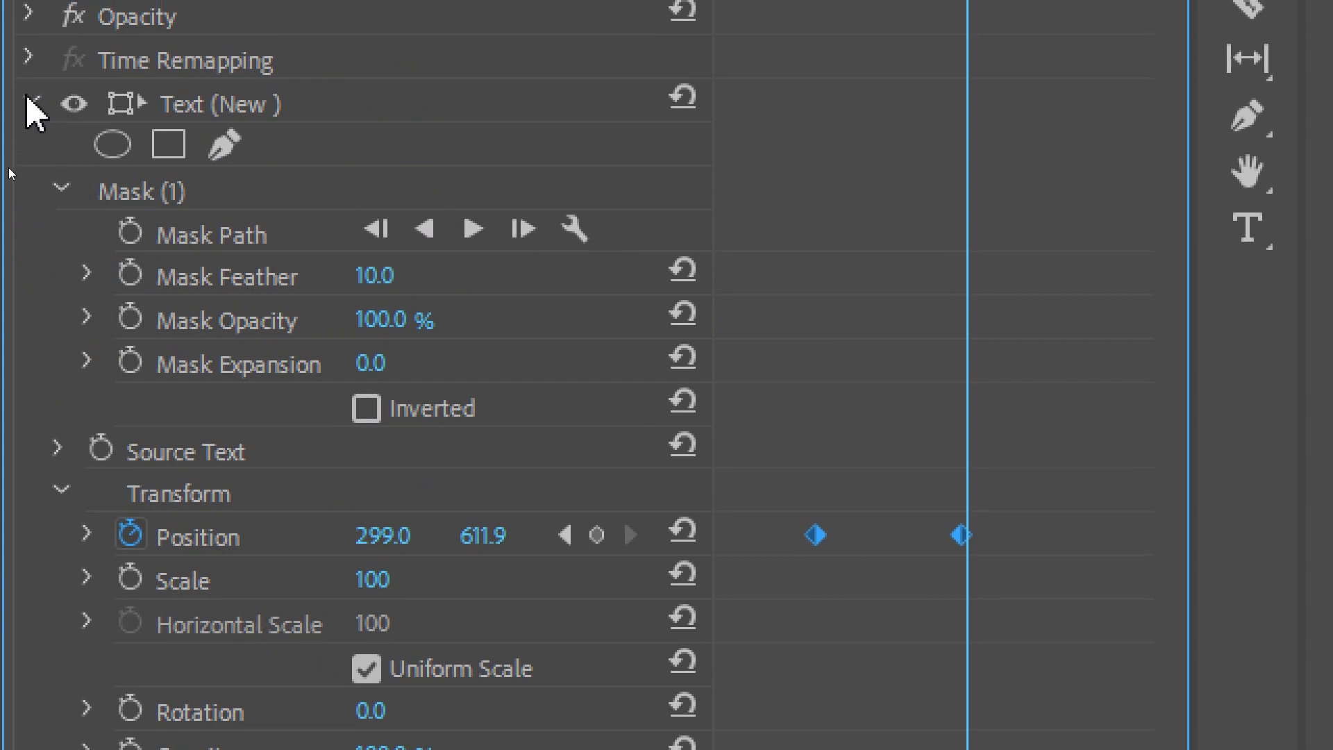
click(29, 78)
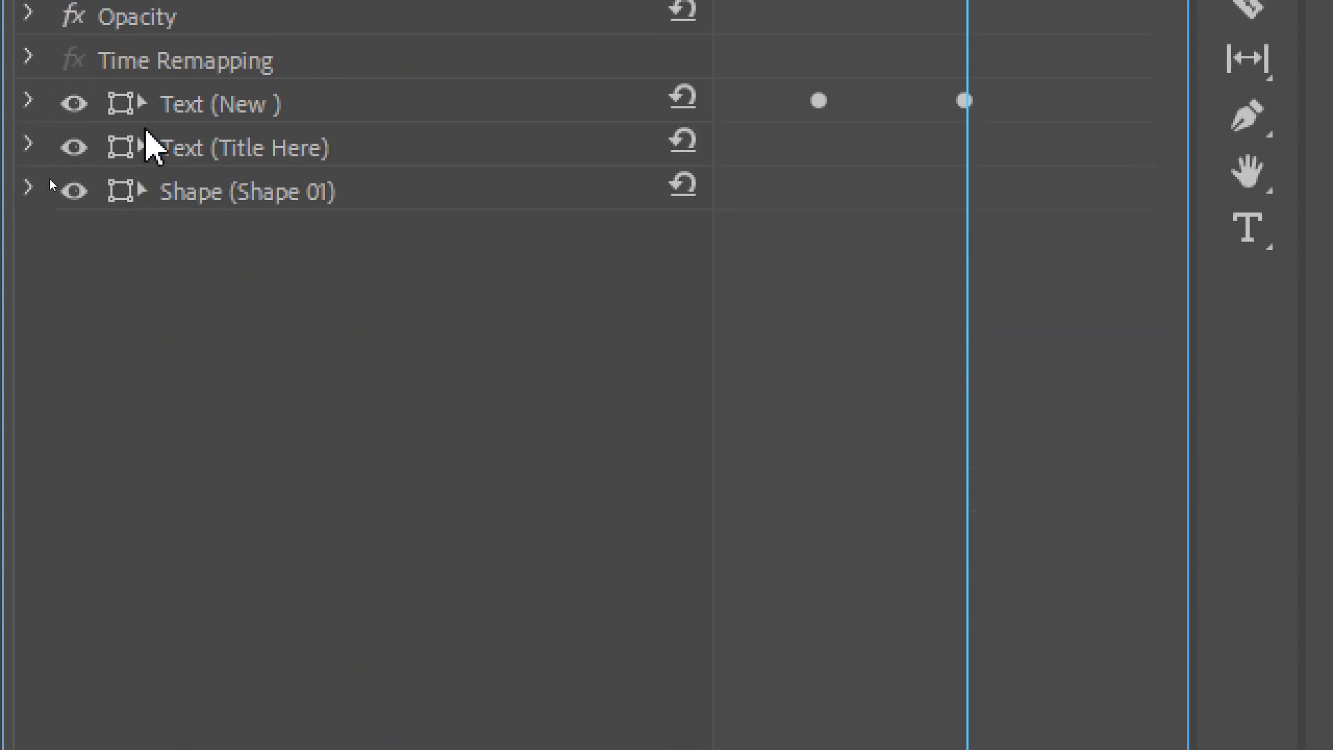
click(223, 148)
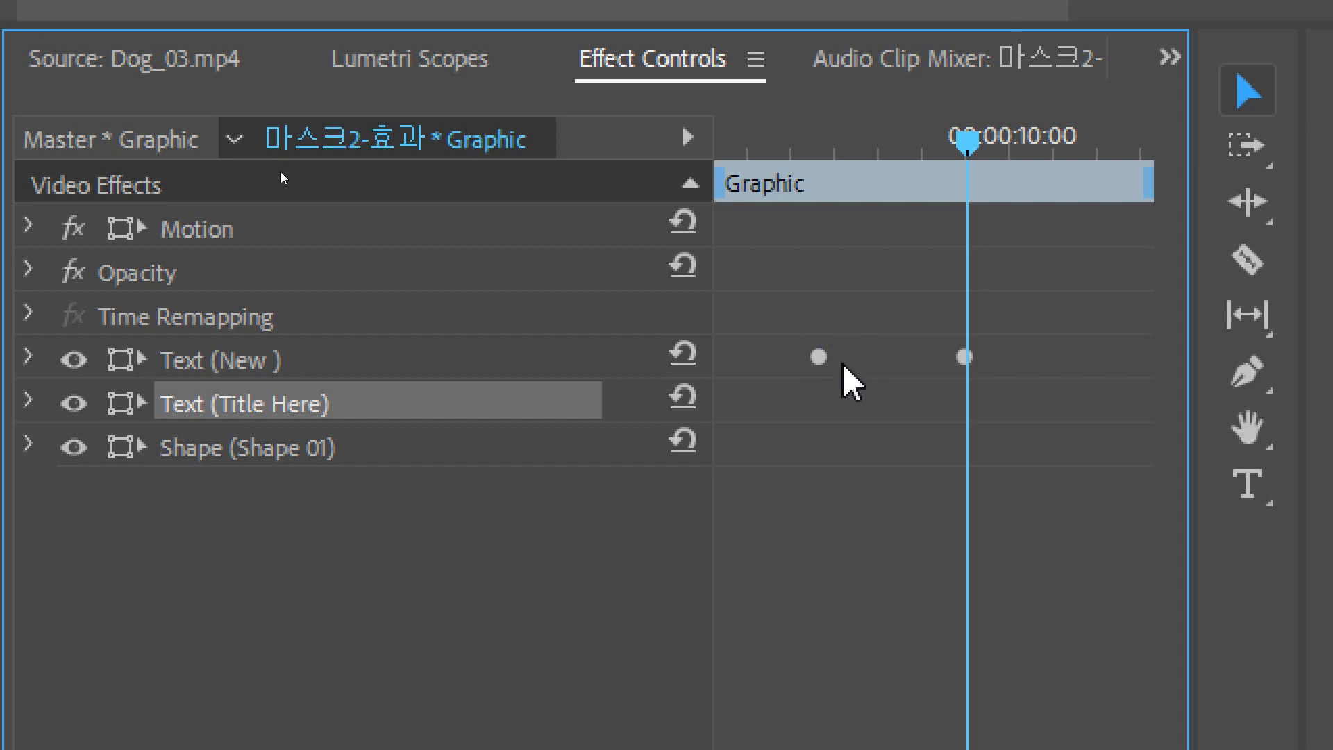
Keyframe Title Here's Position at 553.9, 611.9 at two nearby times, then return to the first
drag(971, 156, 990, 158)
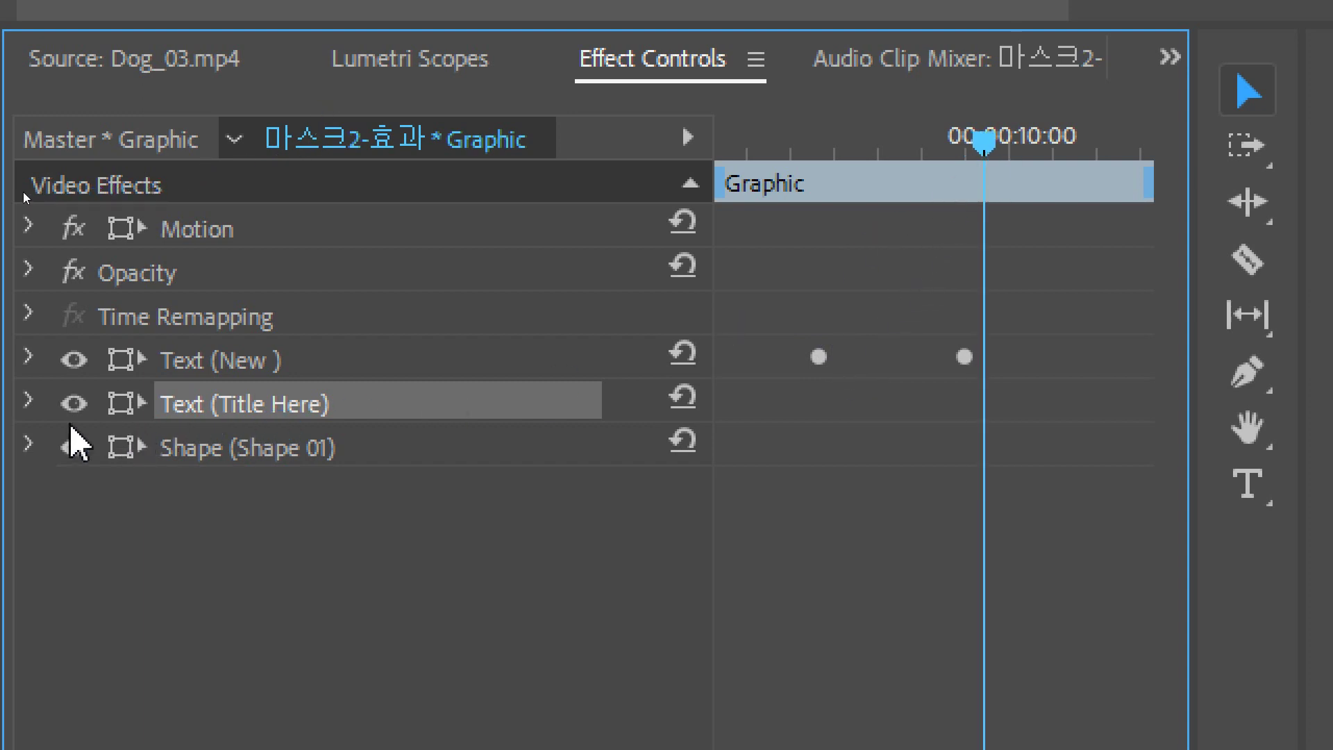
click(30, 403)
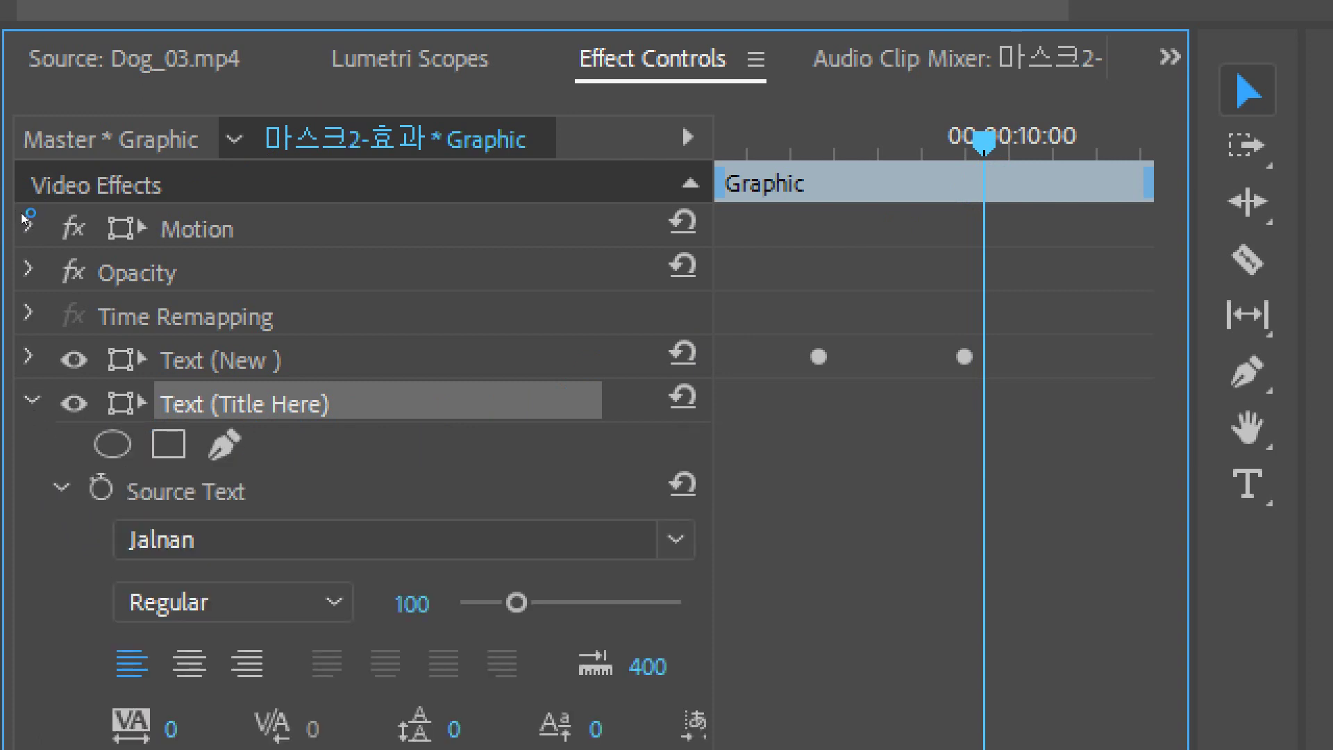
click(61, 487)
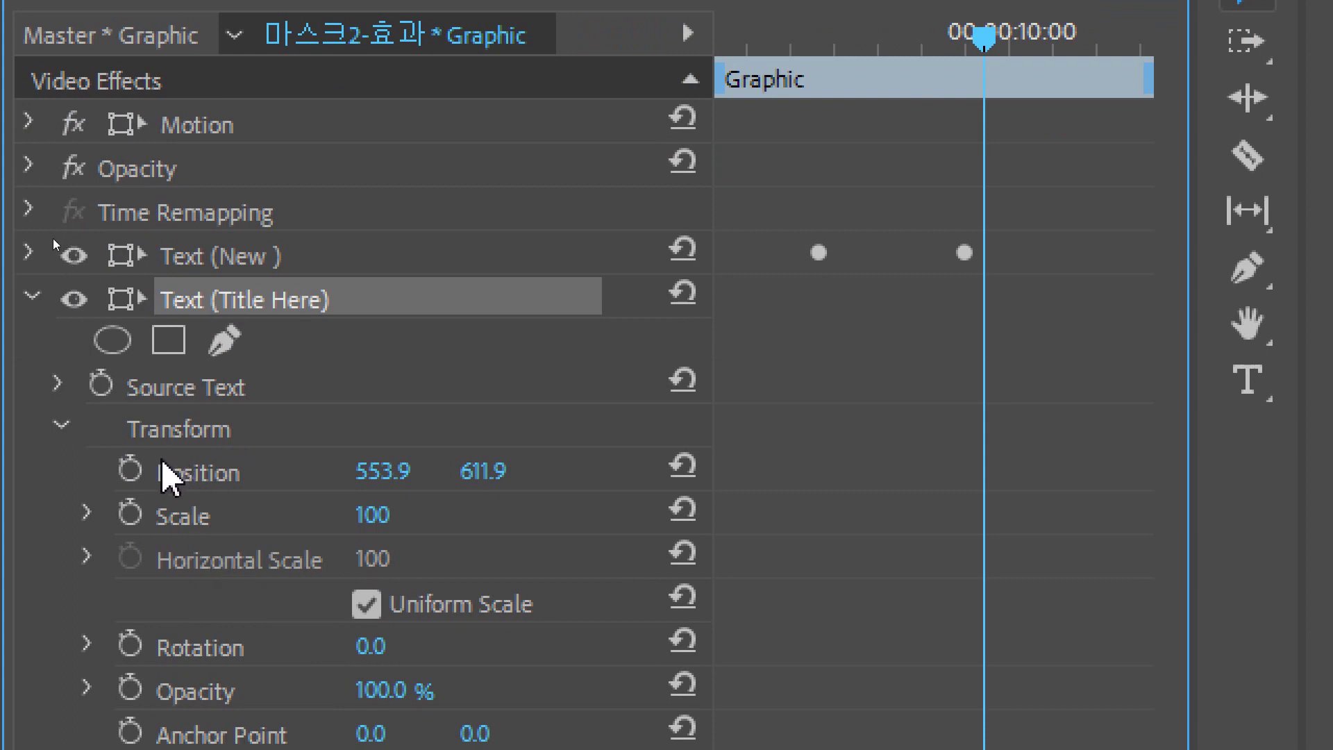
click(130, 470)
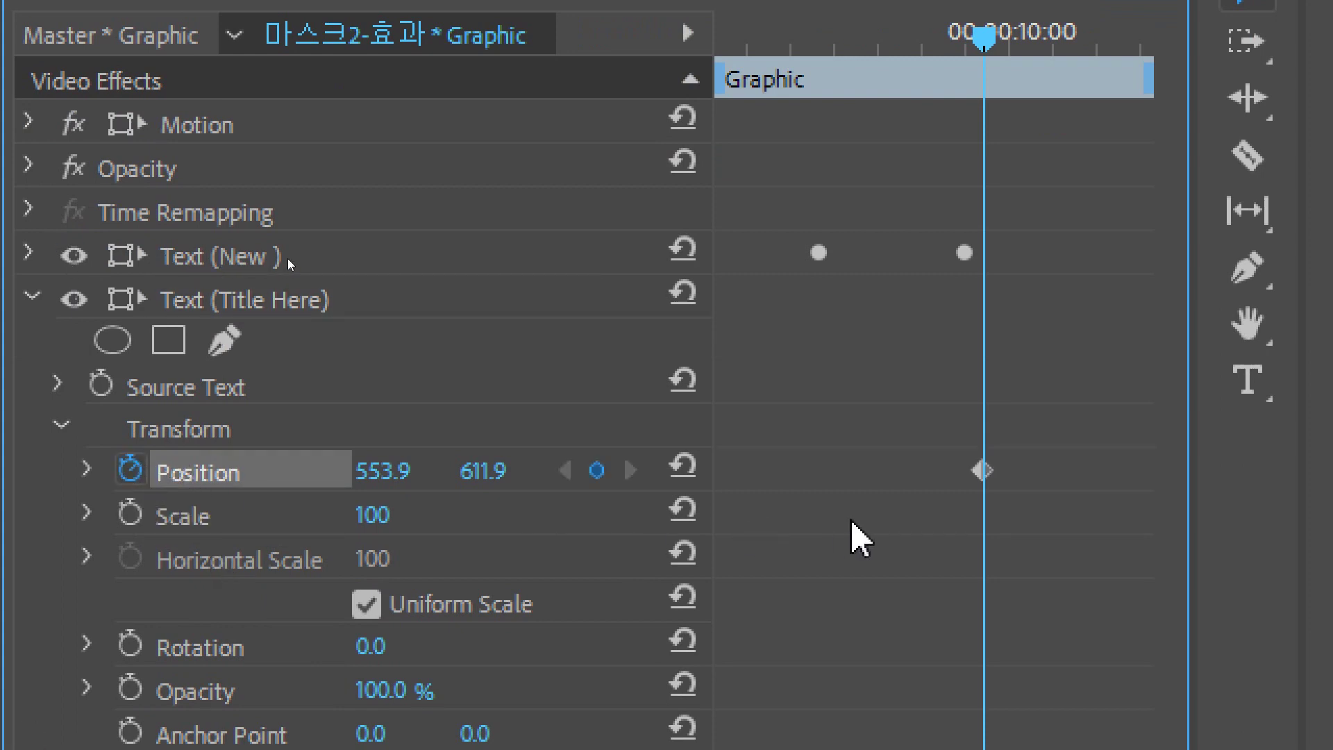
drag(986, 35, 1077, 55)
drag(1075, 101, 1104, 98)
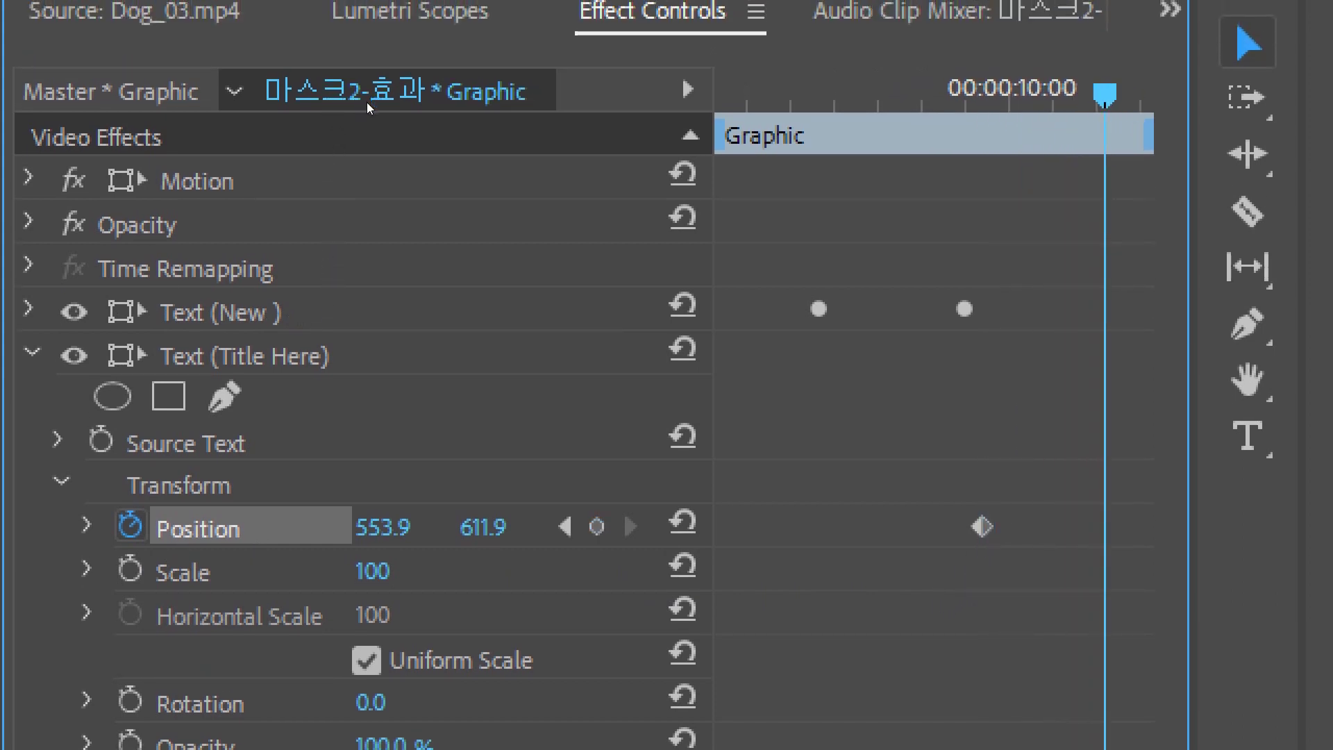
click(596, 527)
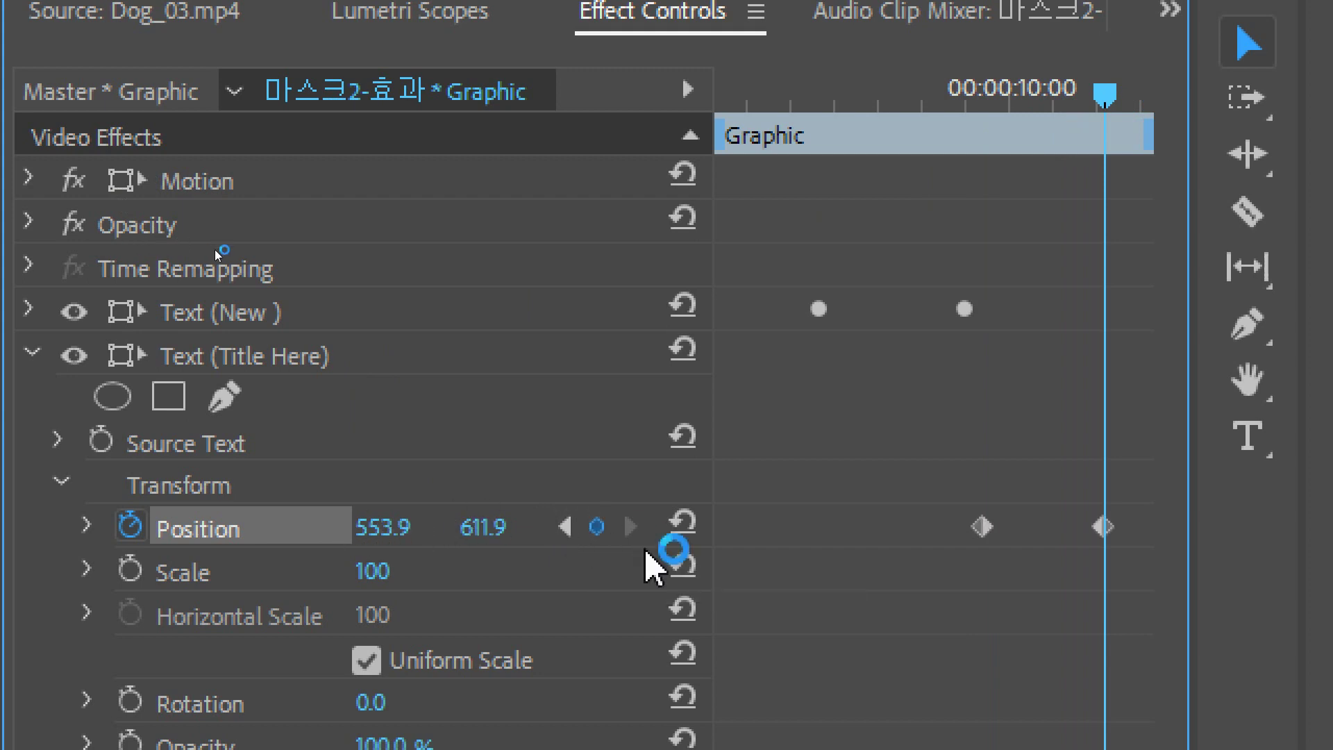
click(566, 527)
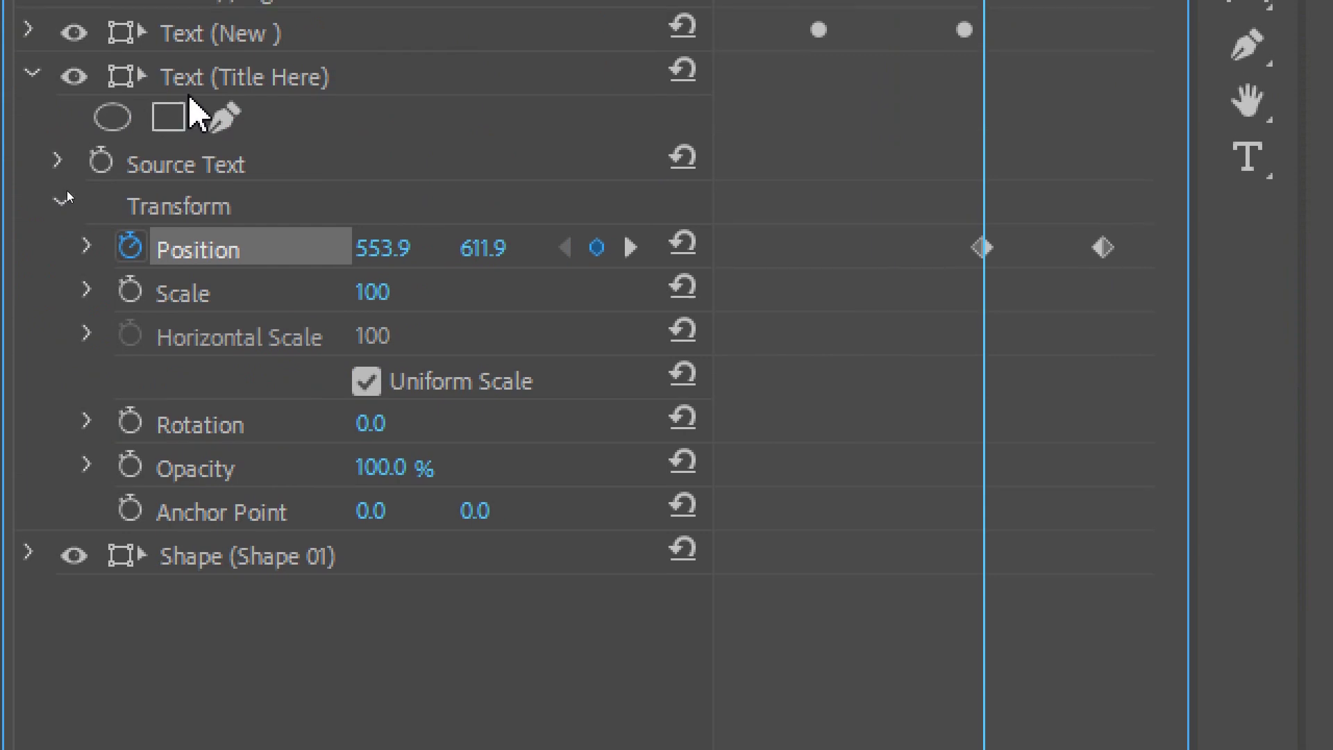
Set Title Here's starting Position X to -1.1 and preview the slide to its final keyframe
drag(392, 252, 256, 252)
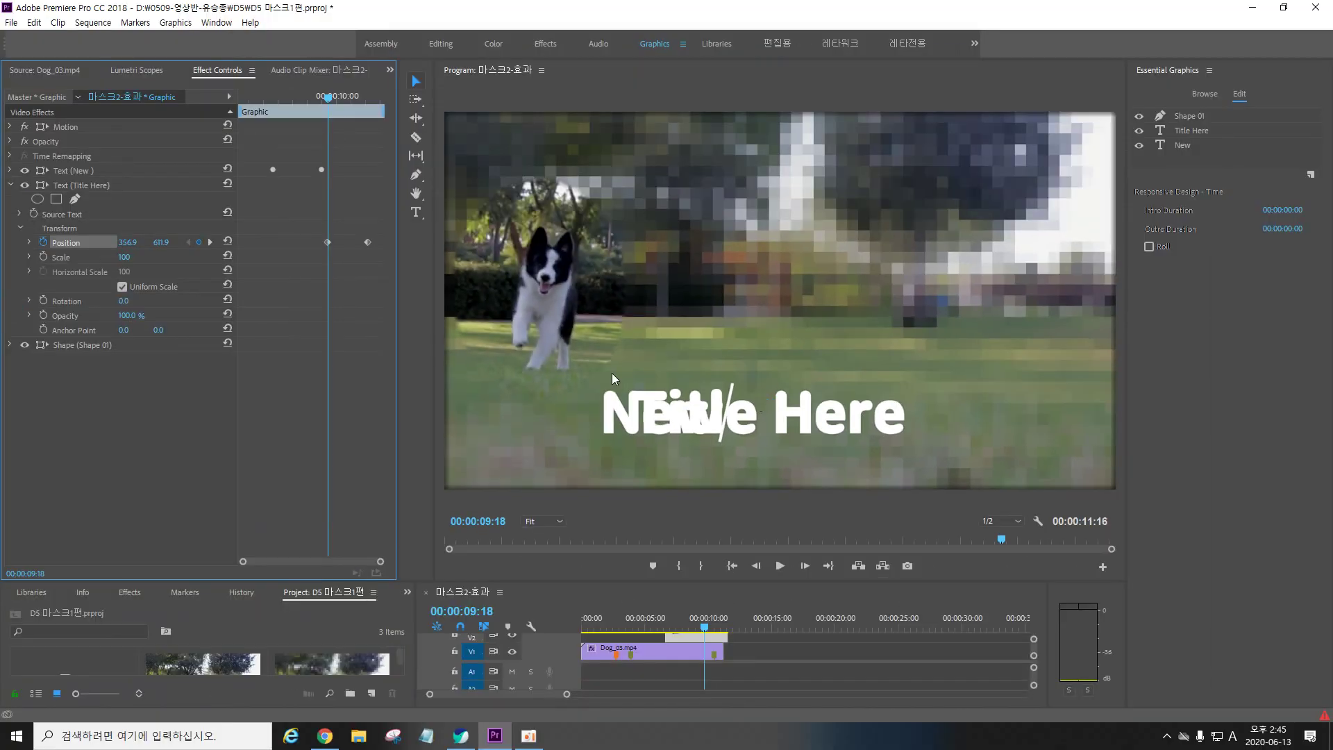
drag(127, 243, 13, 242)
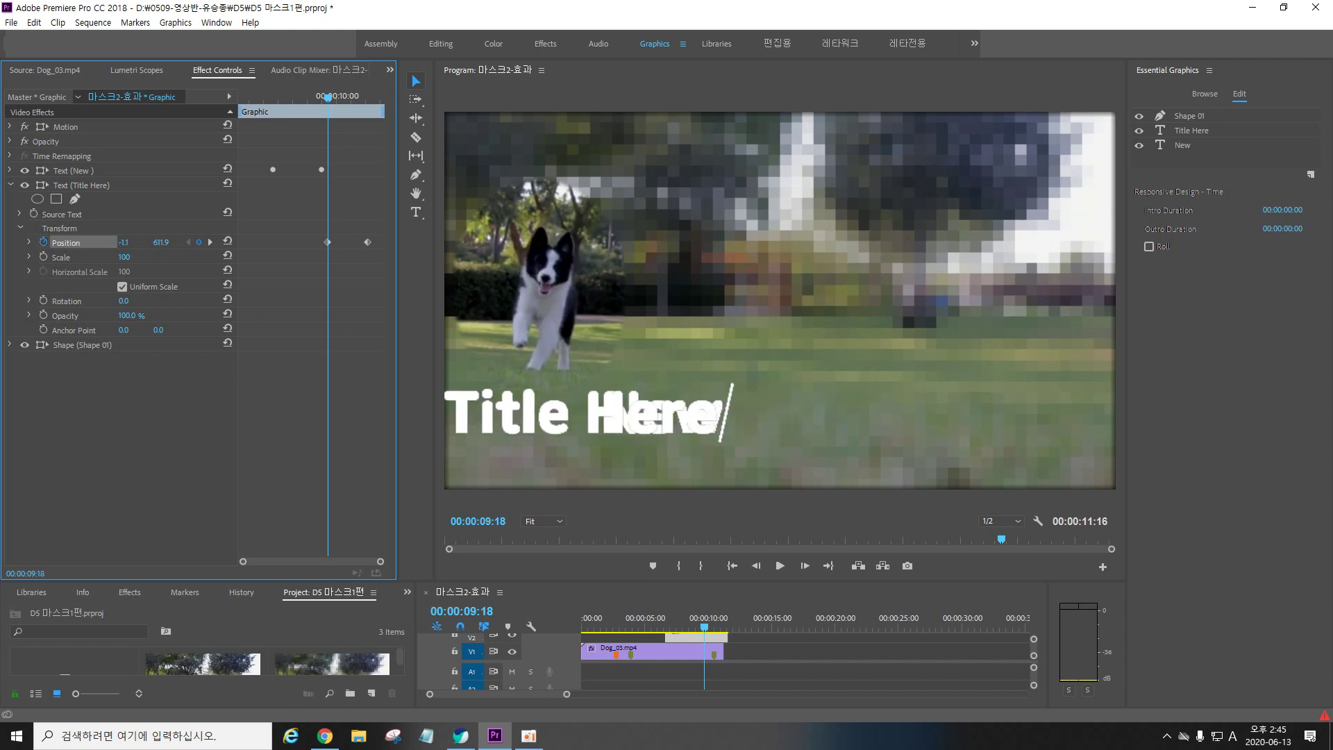
drag(127, 243, 132, 241)
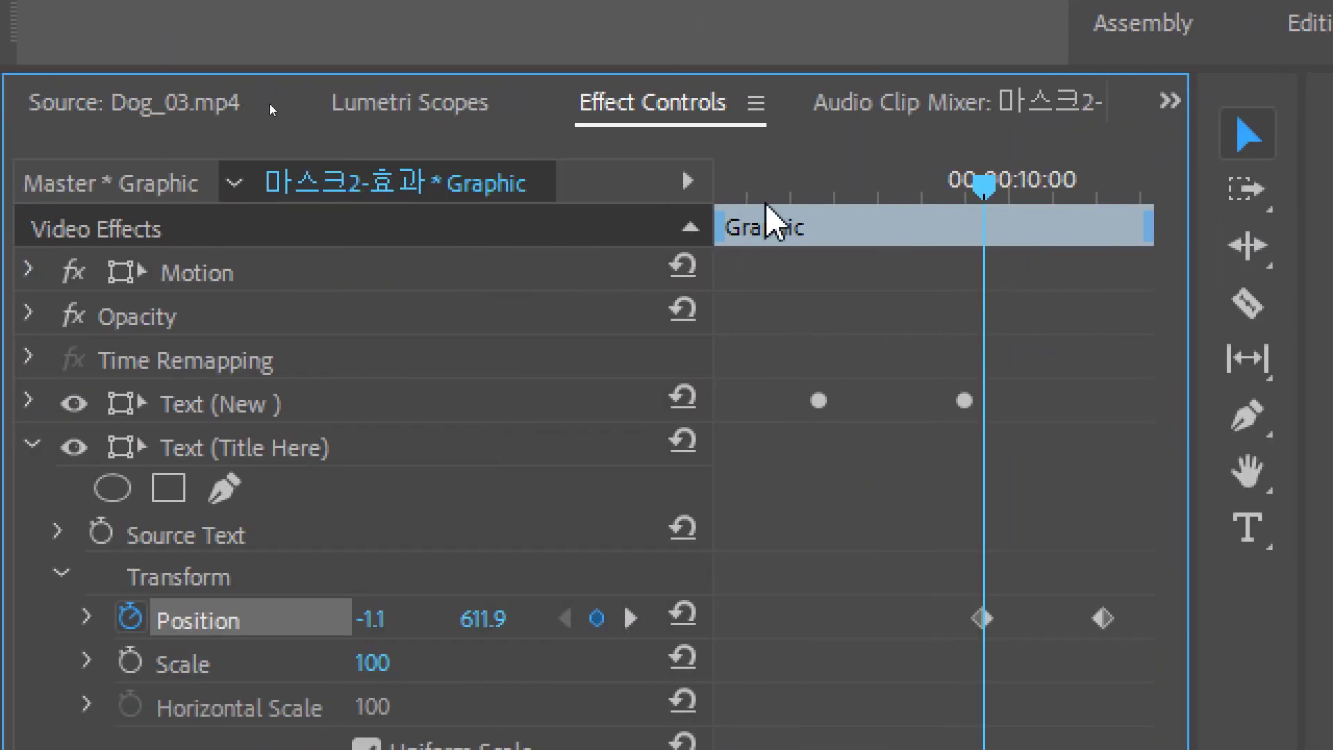
drag(990, 186, 1034, 186)
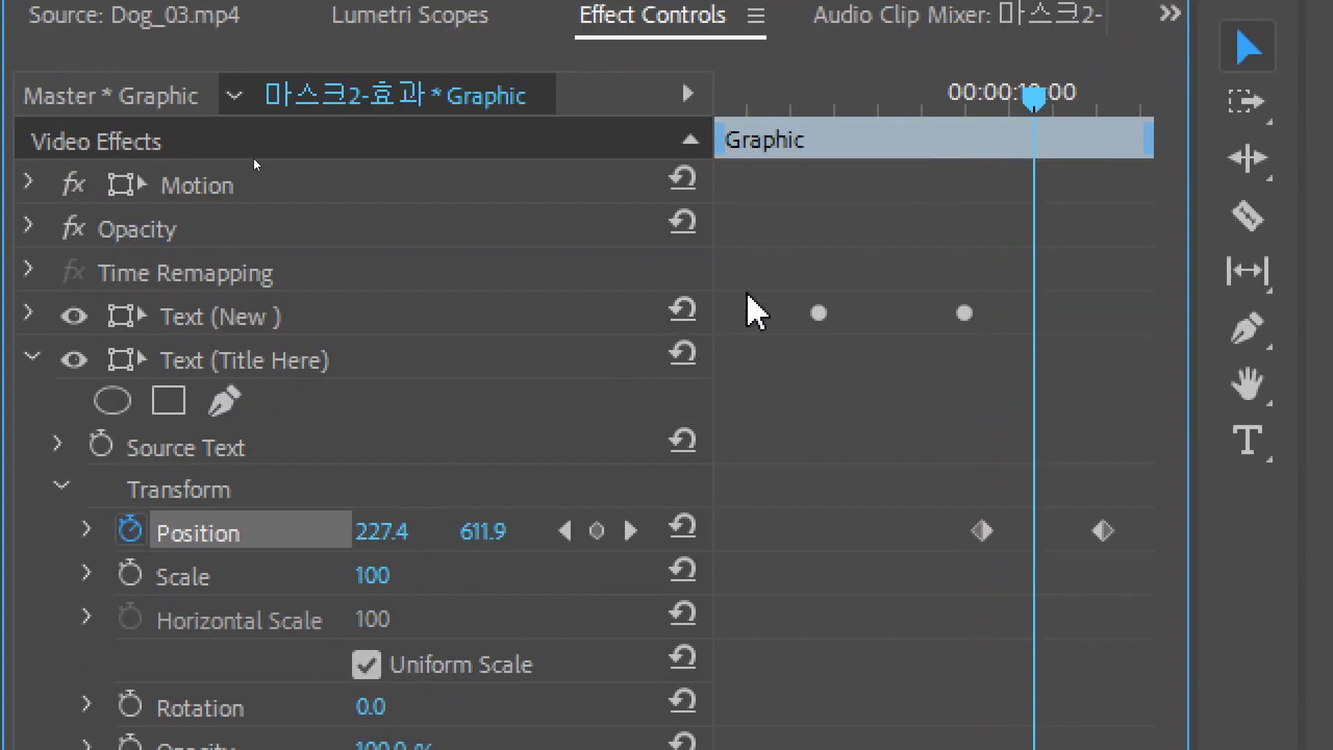
drag(1031, 97, 1104, 100)
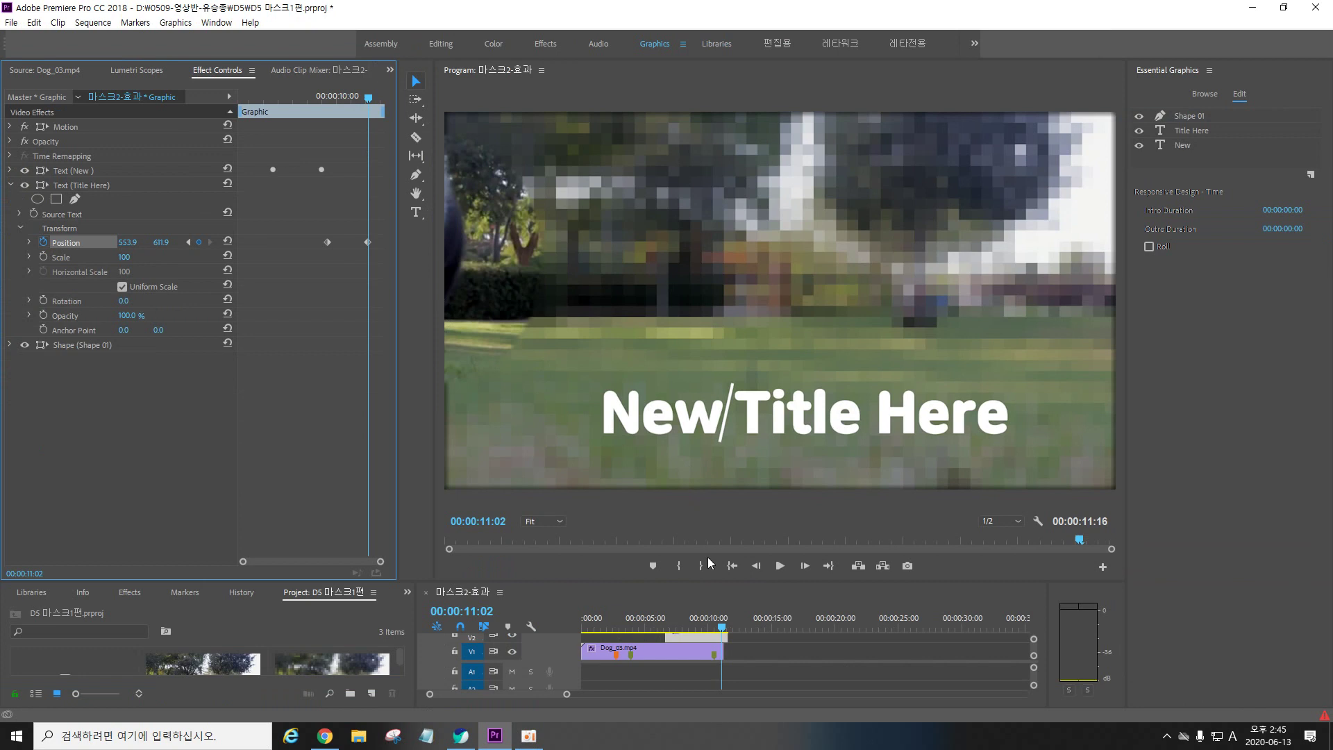
drag(721, 628, 717, 620)
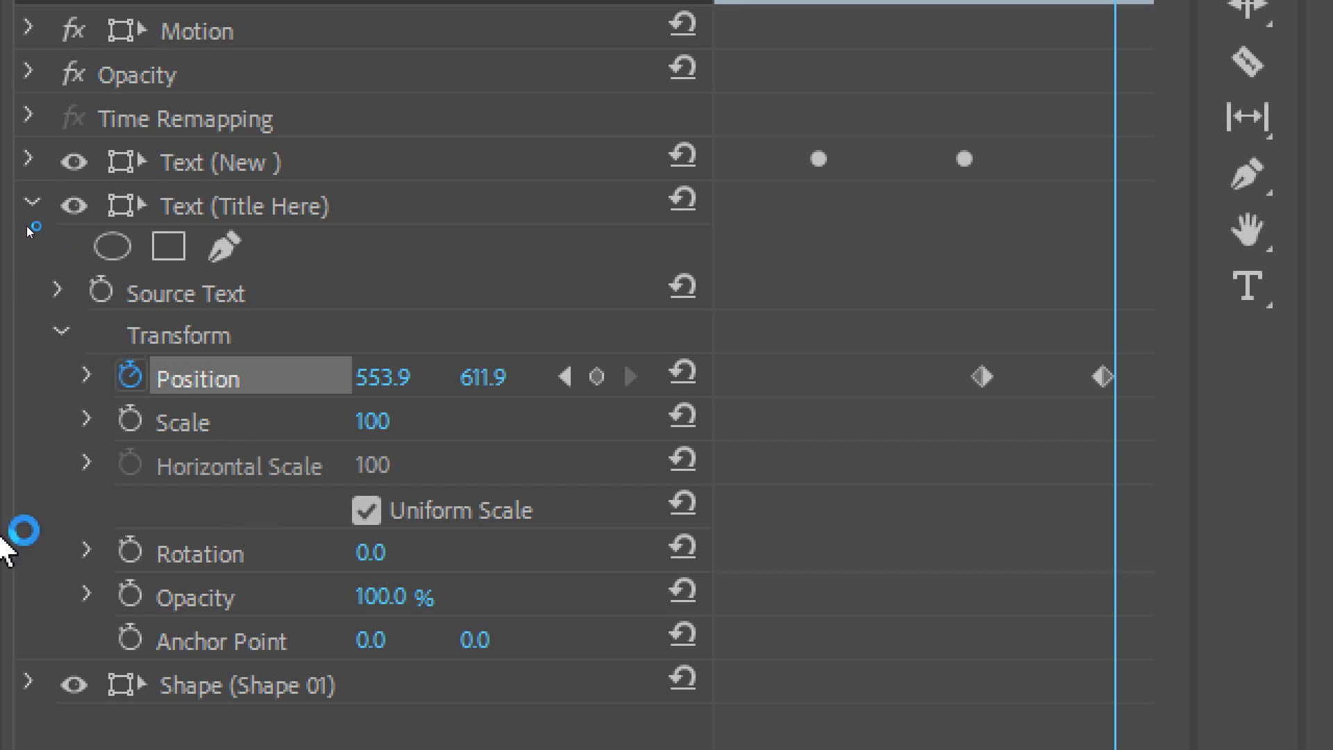
Add a four-point mask over Title Here and slant it by shifting its top edge right
click(64, 329)
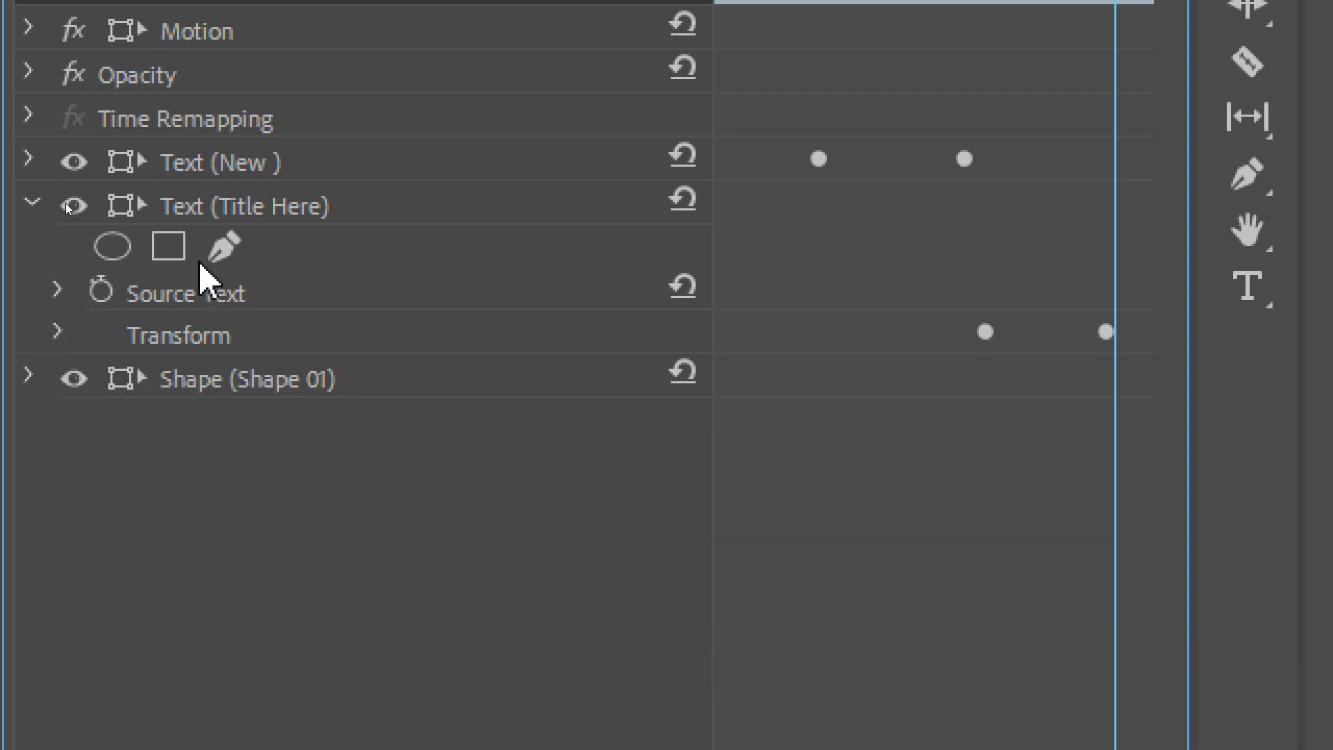
click(243, 208)
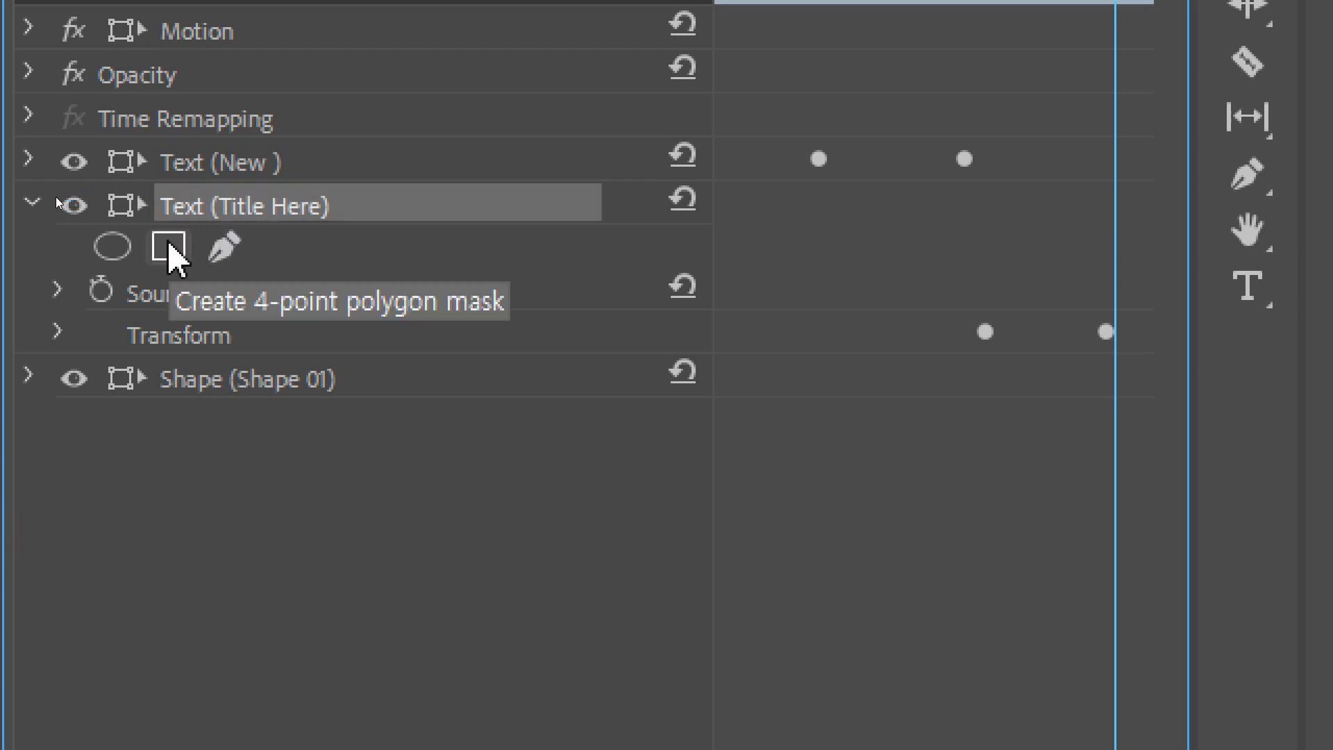
click(24, 530)
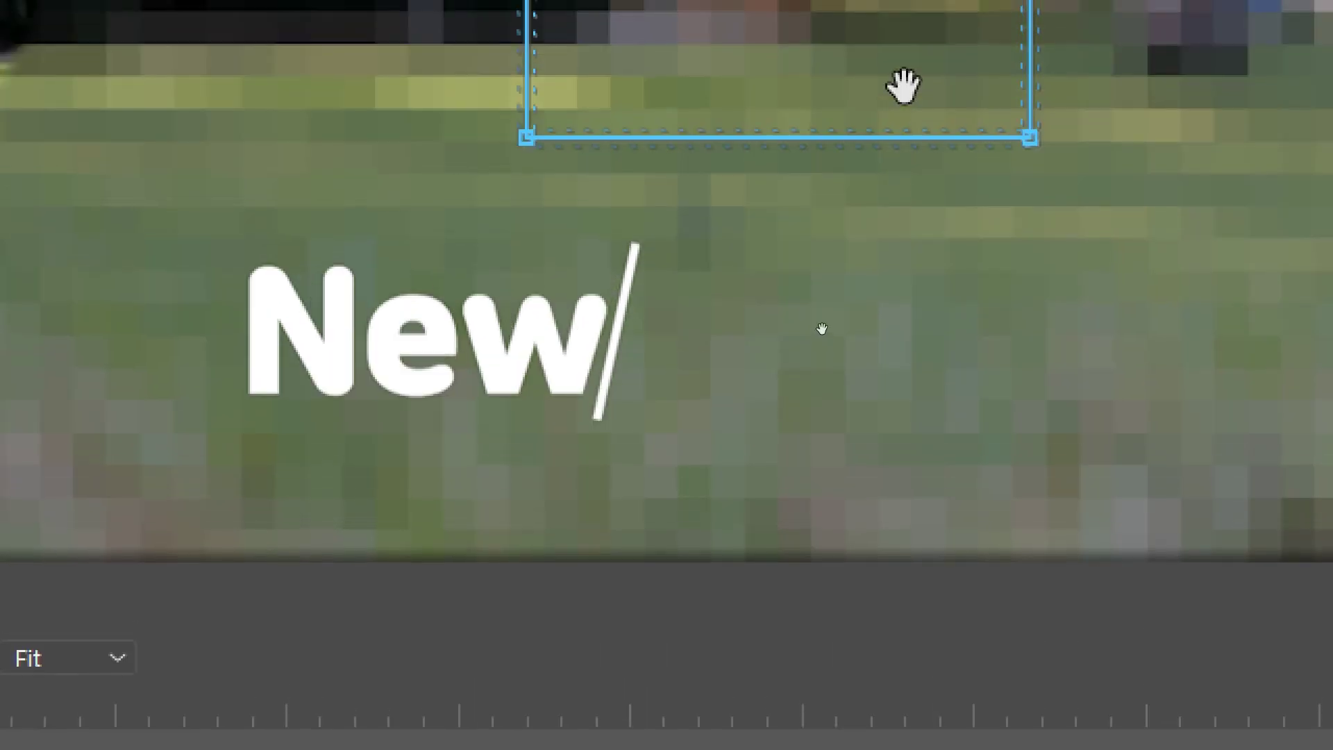
drag(873, 90, 982, 472)
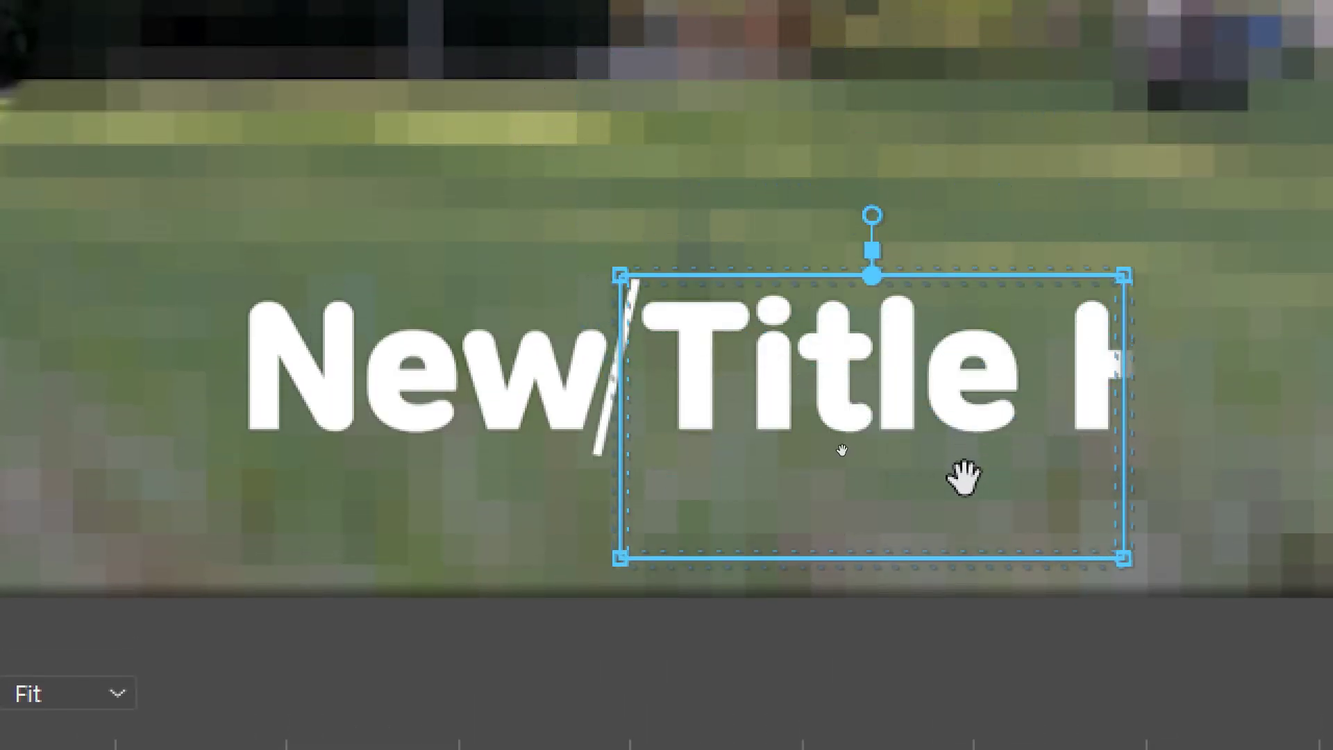
drag(982, 473, 977, 432)
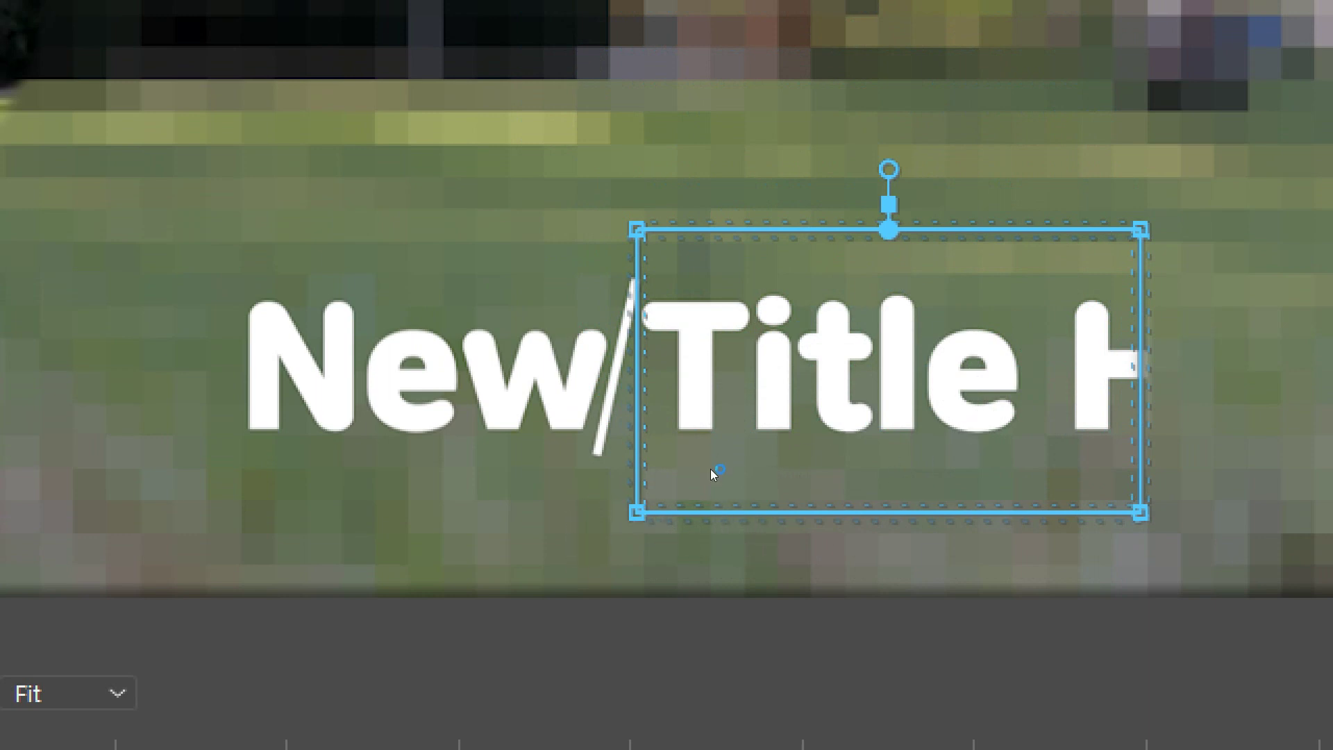
drag(566, 532, 1149, 498)
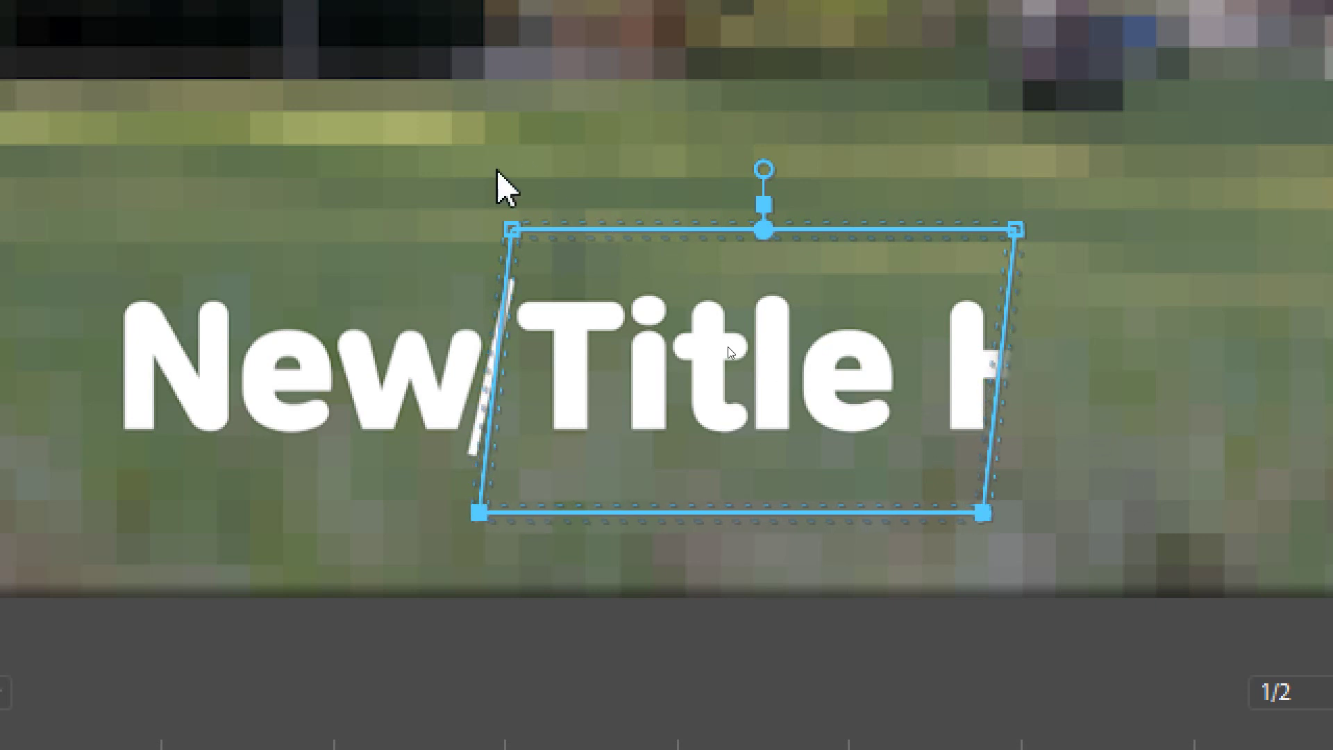
drag(451, 152, 1164, 263)
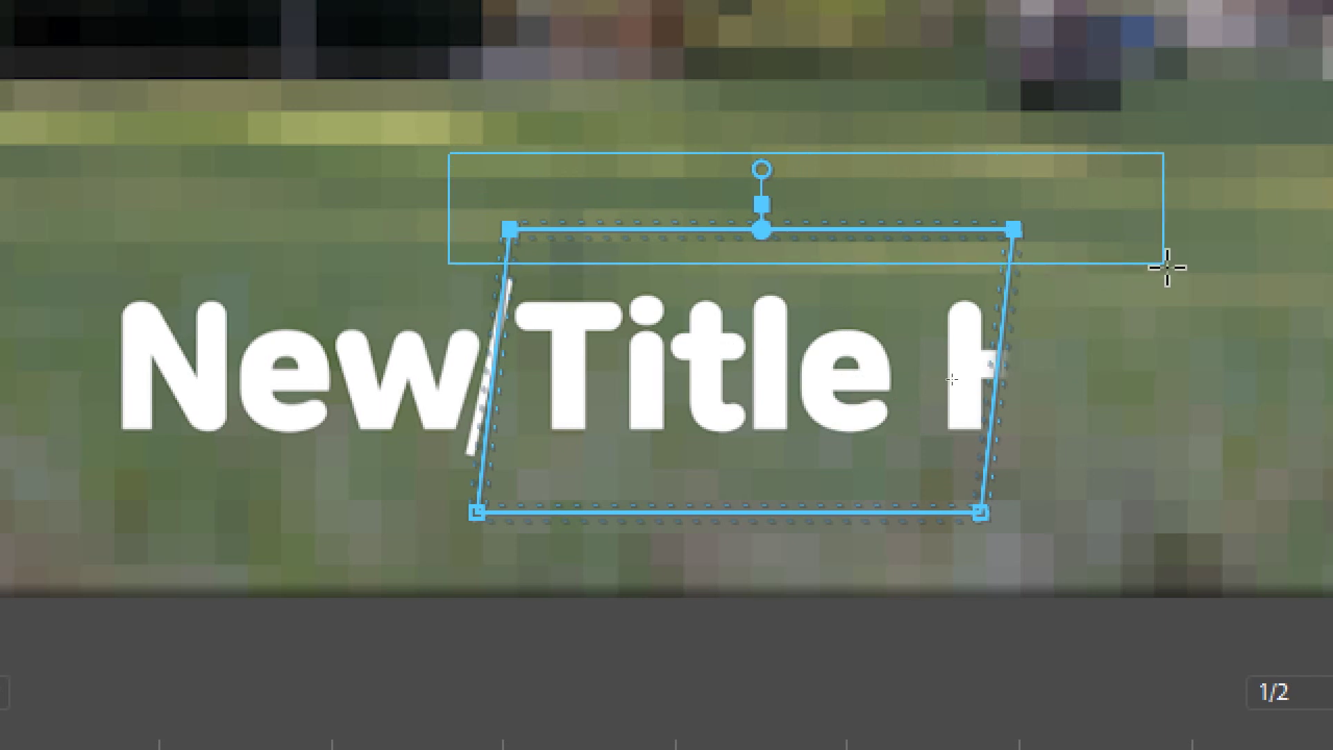
key(Right)
key(Right)
key(Right)
key(Right)
key(Right)
key(Right)
key(Right)
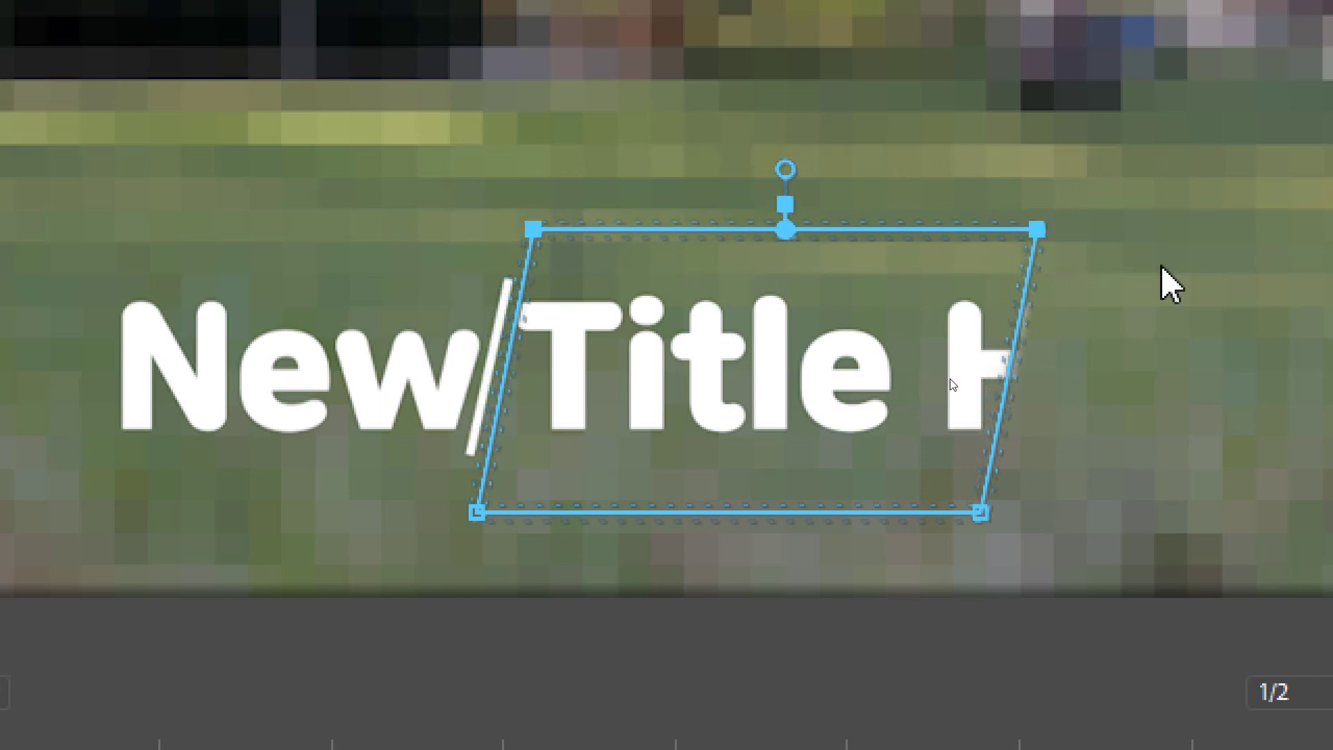
key(Right)
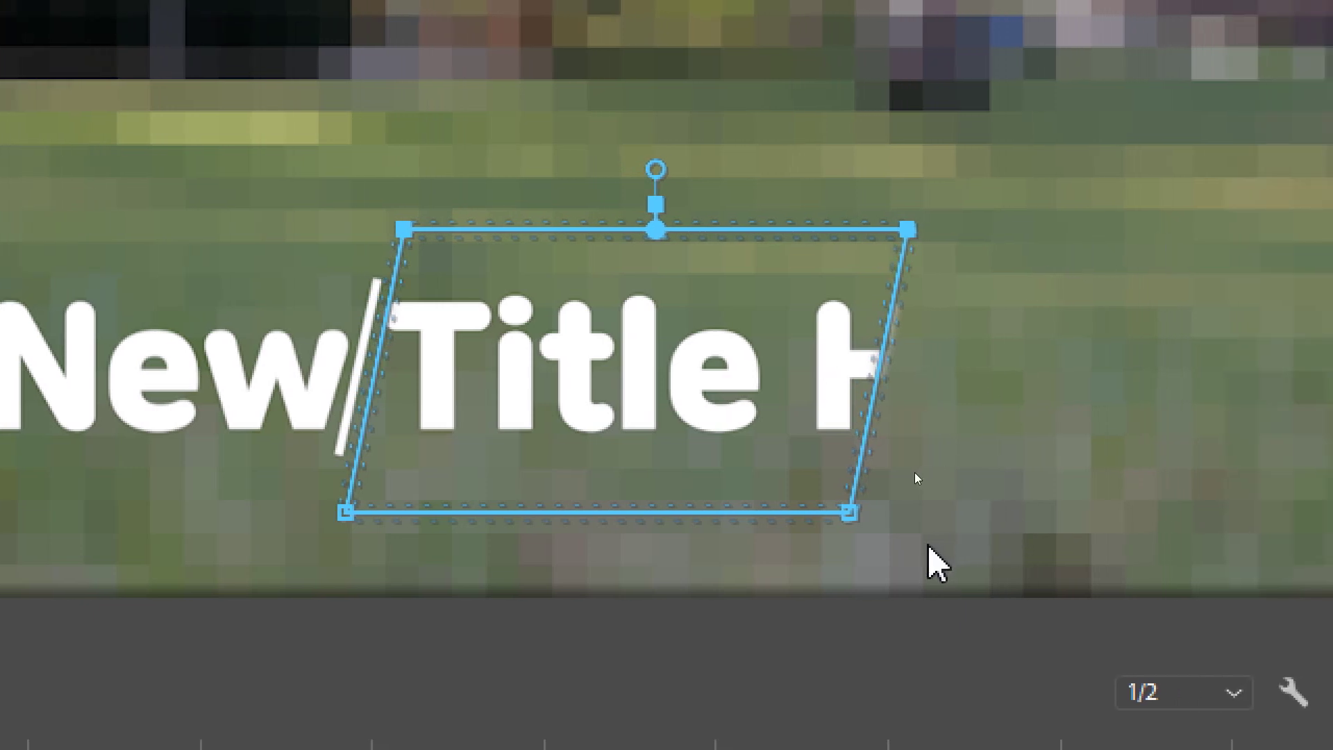
Widen the mask rightward to uncover 'Here' and nudge its left edge slightly left
drag(915, 546, 830, 479)
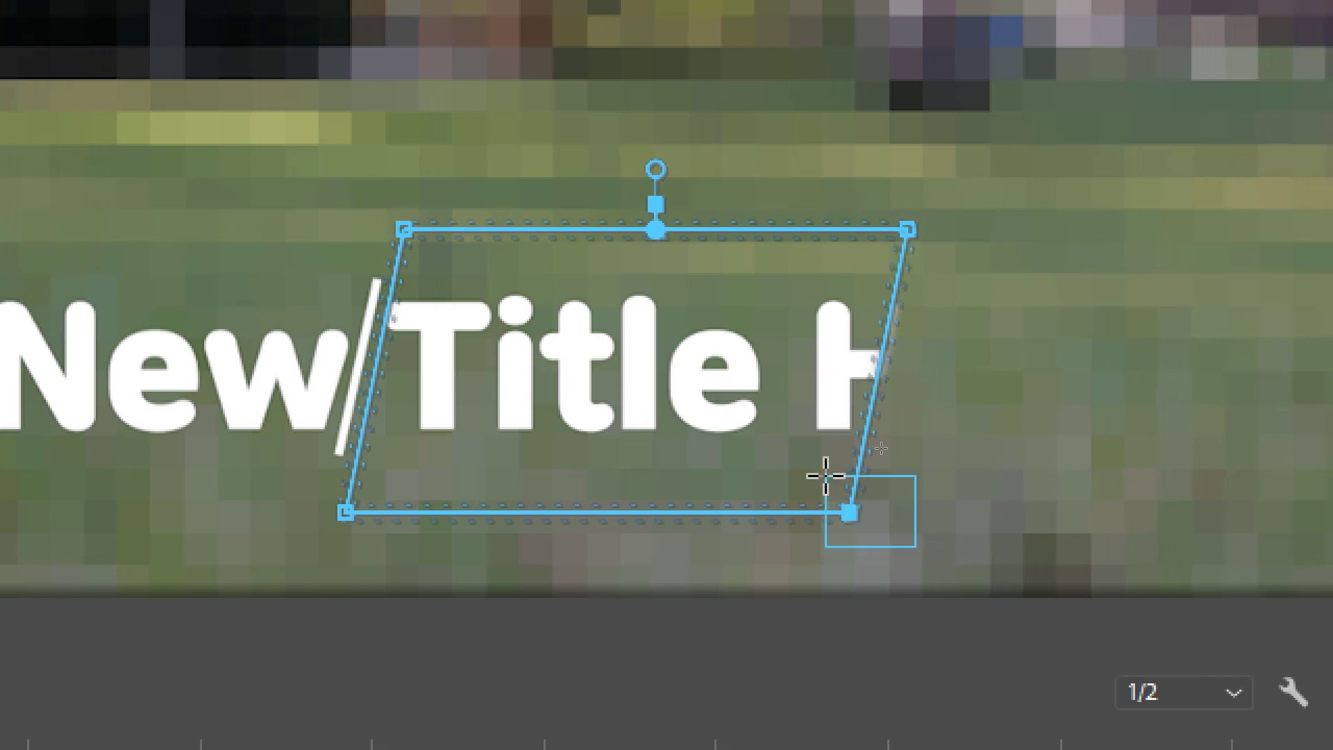
key(Right)
key(Right)
key(Right)
key(Right)
key(Right)
key(Right)
key(Right)
key(Right)
key(Right)
key(Right)
key(Right)
key(Right)
key(Right)
key(Right)
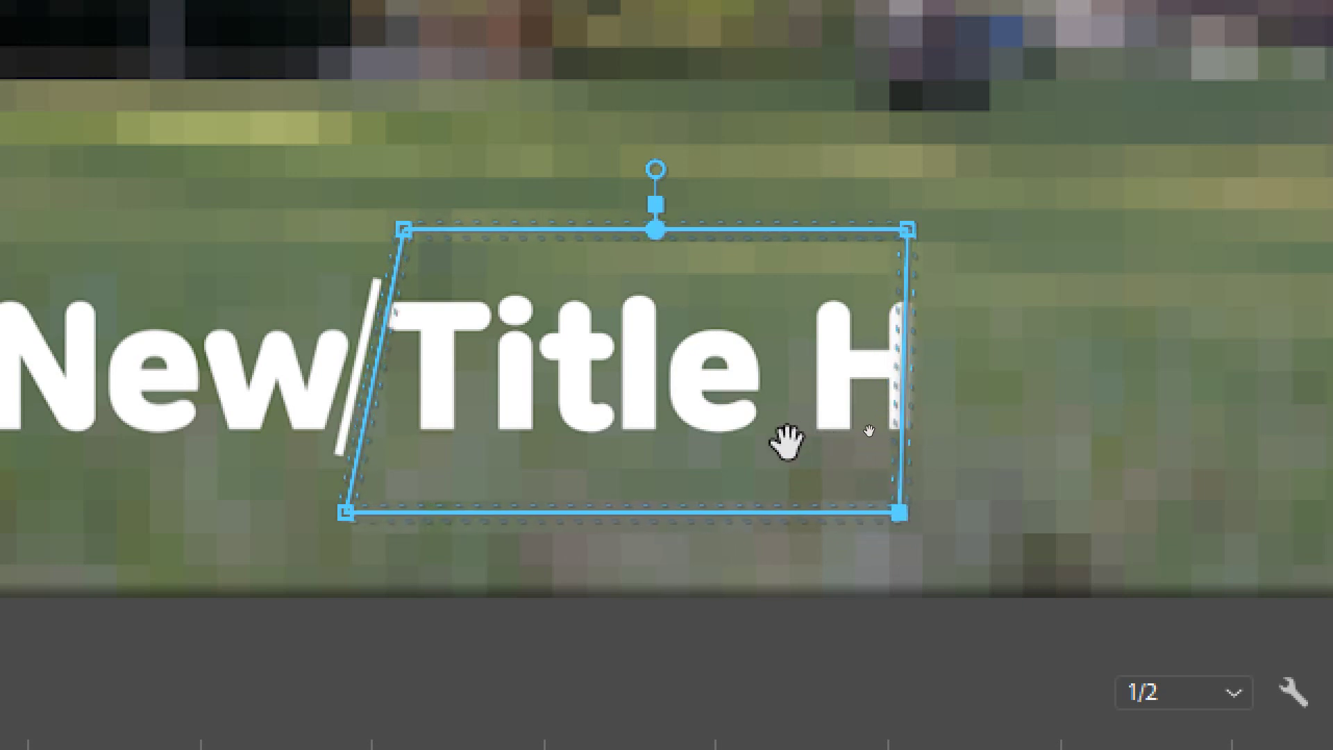
click(840, 159)
drag(822, 140, 1021, 555)
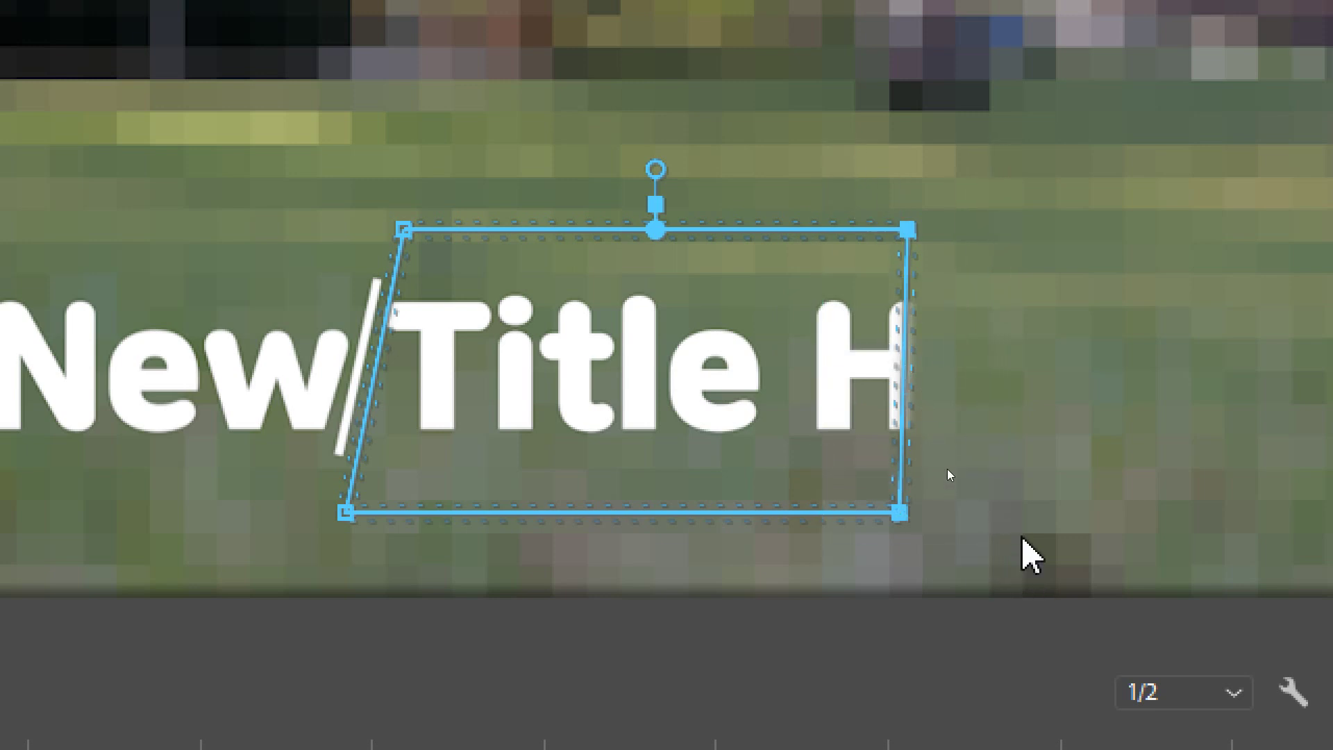
key(Right)
key(Right)
key(Right)
key(Right)
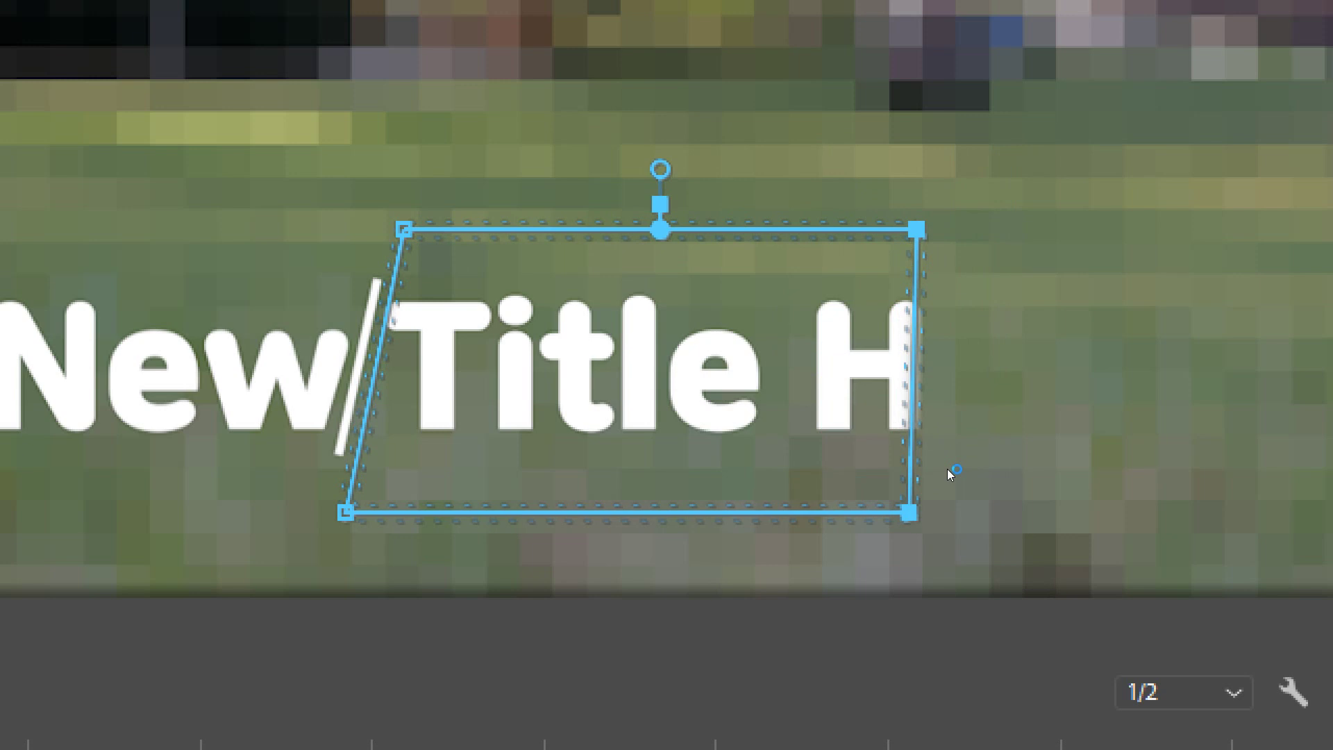
key(Right)
key(Right)
key(Right)
key(Right)
key(Right)
key(Right)
key(Right)
key(Right)
key(Right)
key(Right)
key(Right)
key(Right)
key(Right)
key(Right)
key(Right)
key(Right)
key(Right)
key(Right)
key(Right)
key(Right)
key(Right)
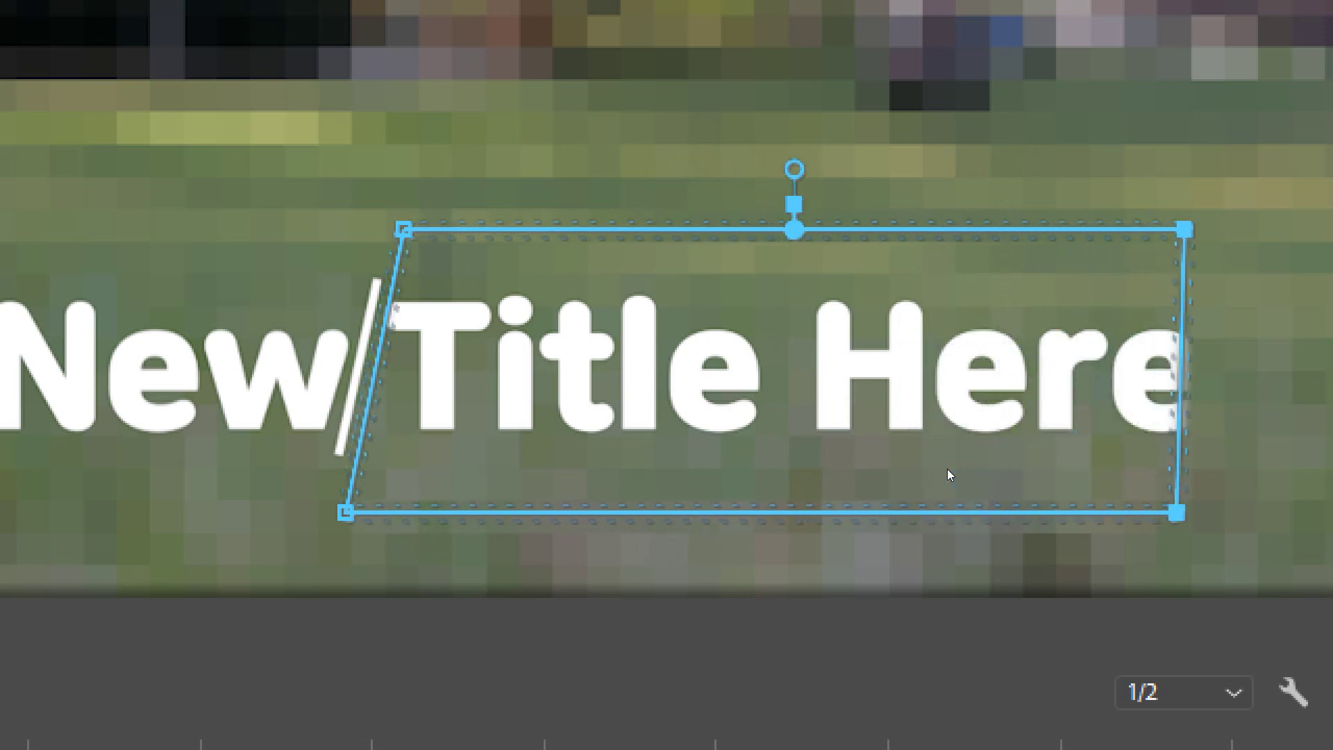
key(Right)
key(Right)
key(Right)
key(Right)
key(Right)
key(Right)
key(Right)
key(Right)
key(Right)
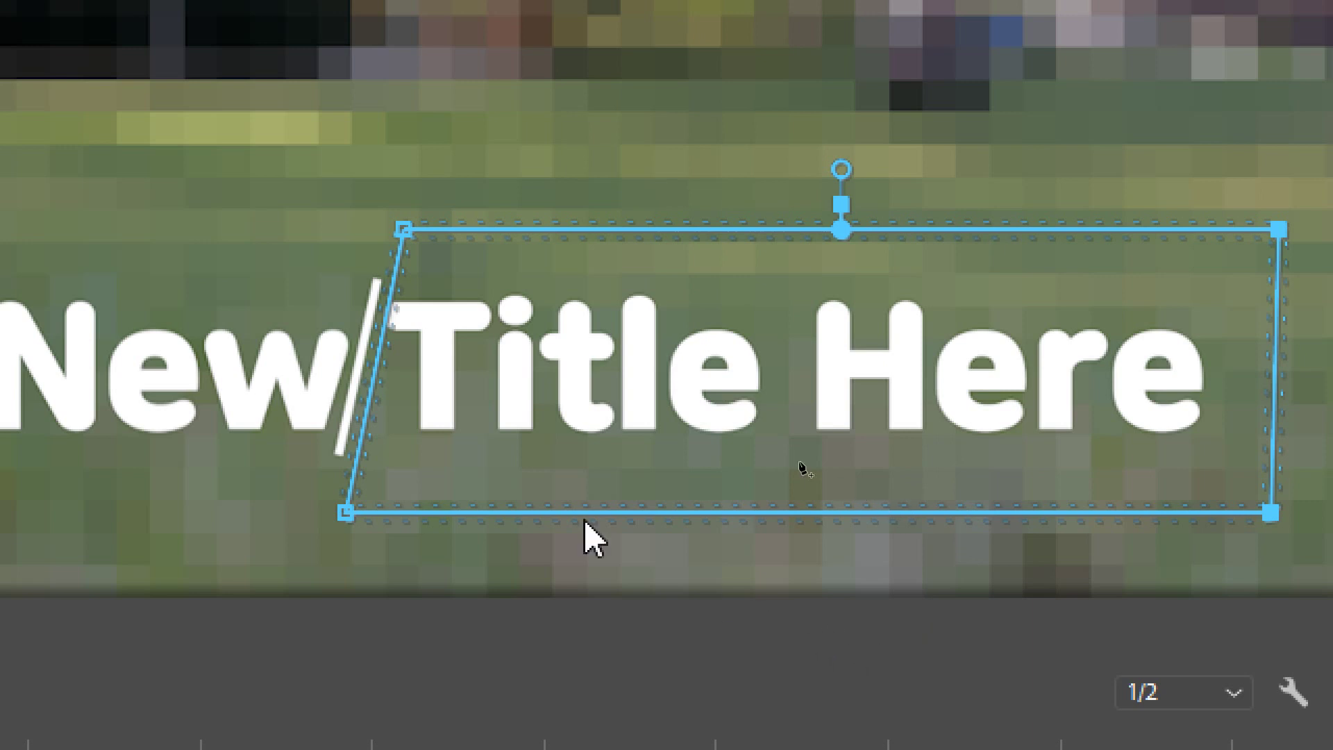
drag(279, 161, 448, 536)
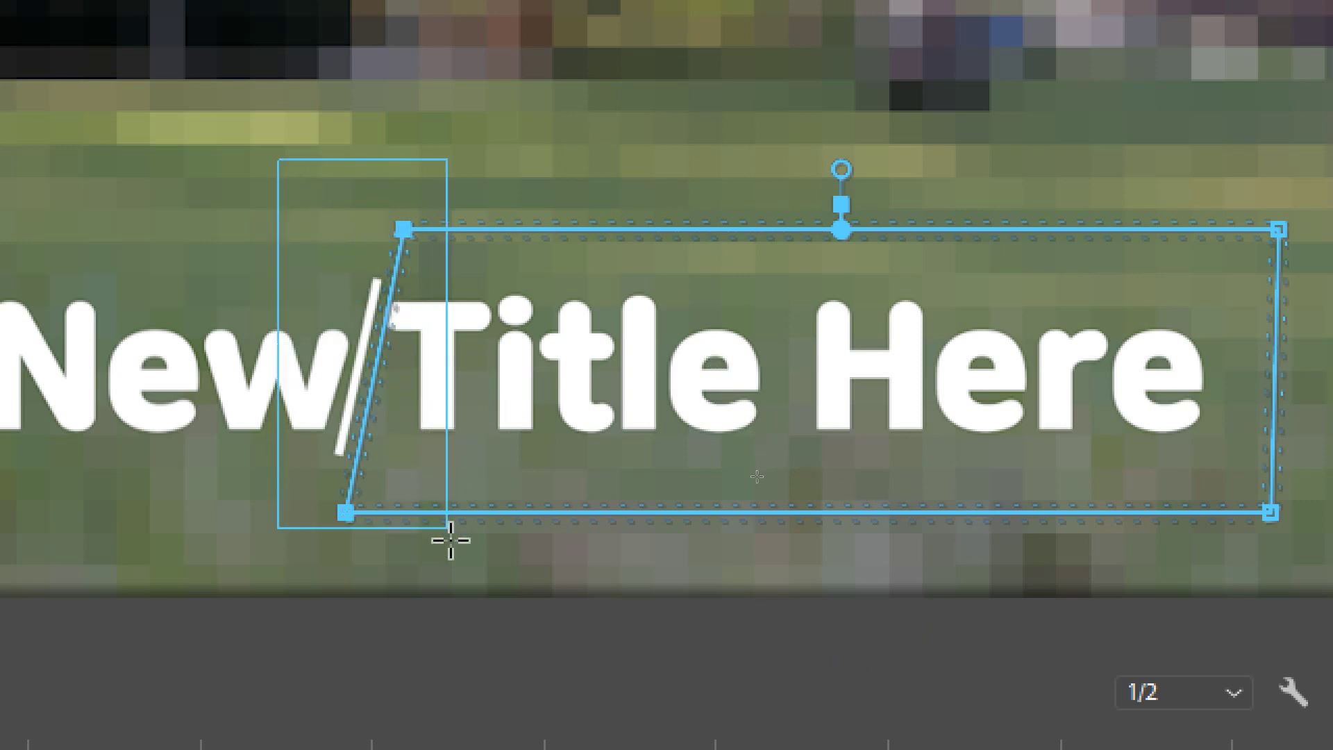
key(Left)
key(Left)
key(Left)
key(Left)
key(Left)
key(Left)
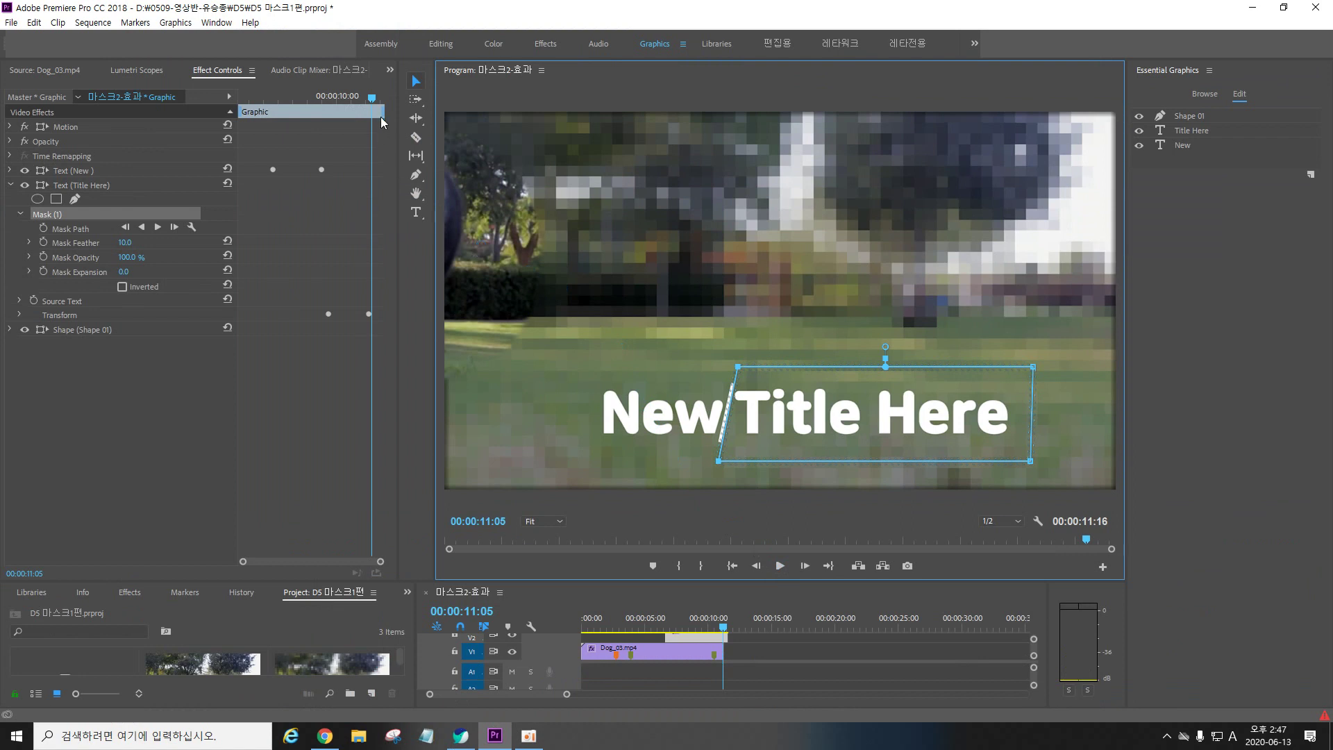
Preview New's slide-in, then move the Title Here clip on V2 9 frames earlier
drag(374, 104, 211, 91)
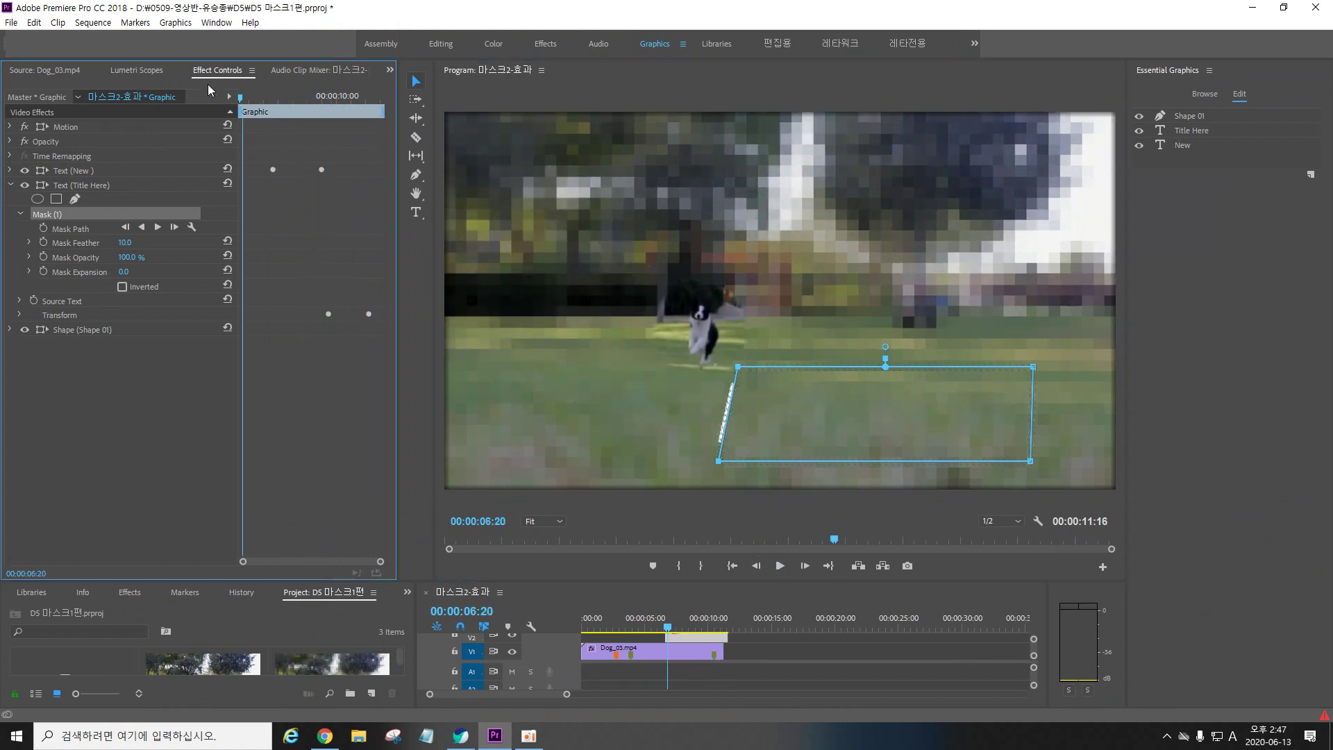
drag(223, 92, 377, 88)
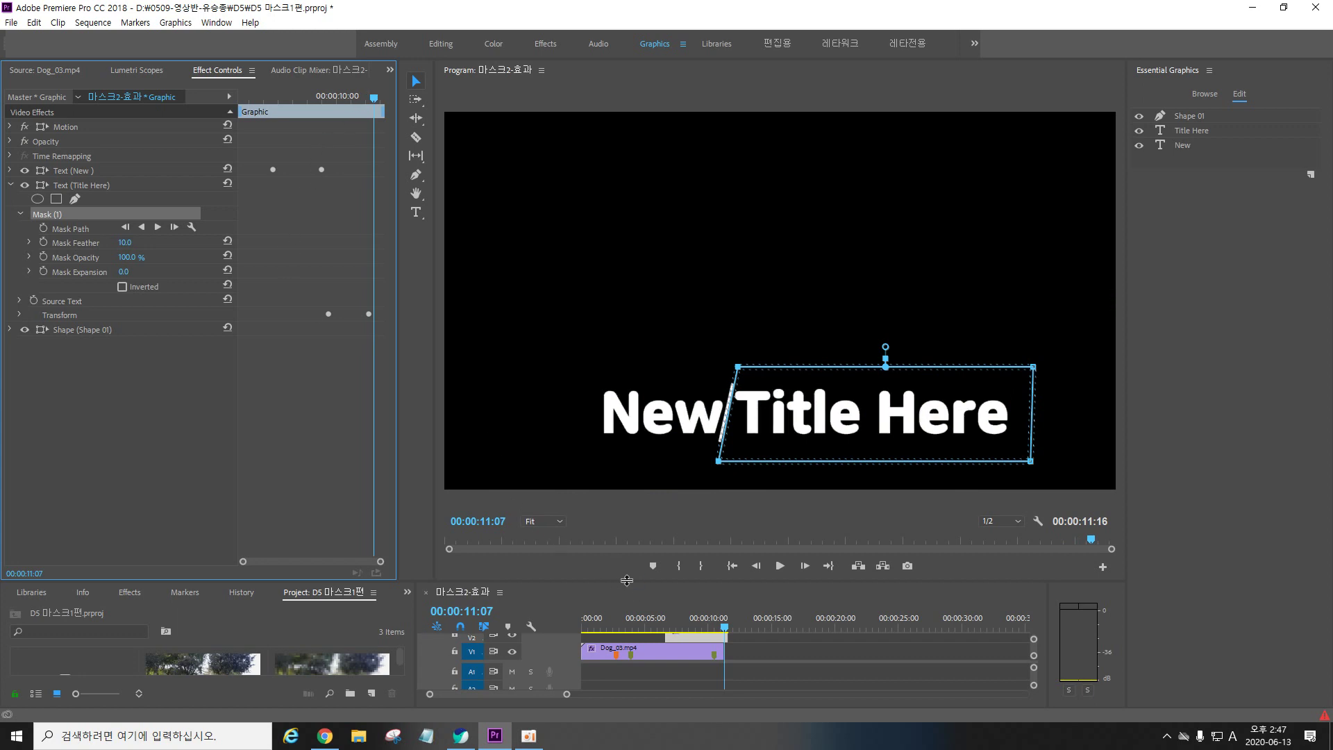
drag(626, 580, 629, 550)
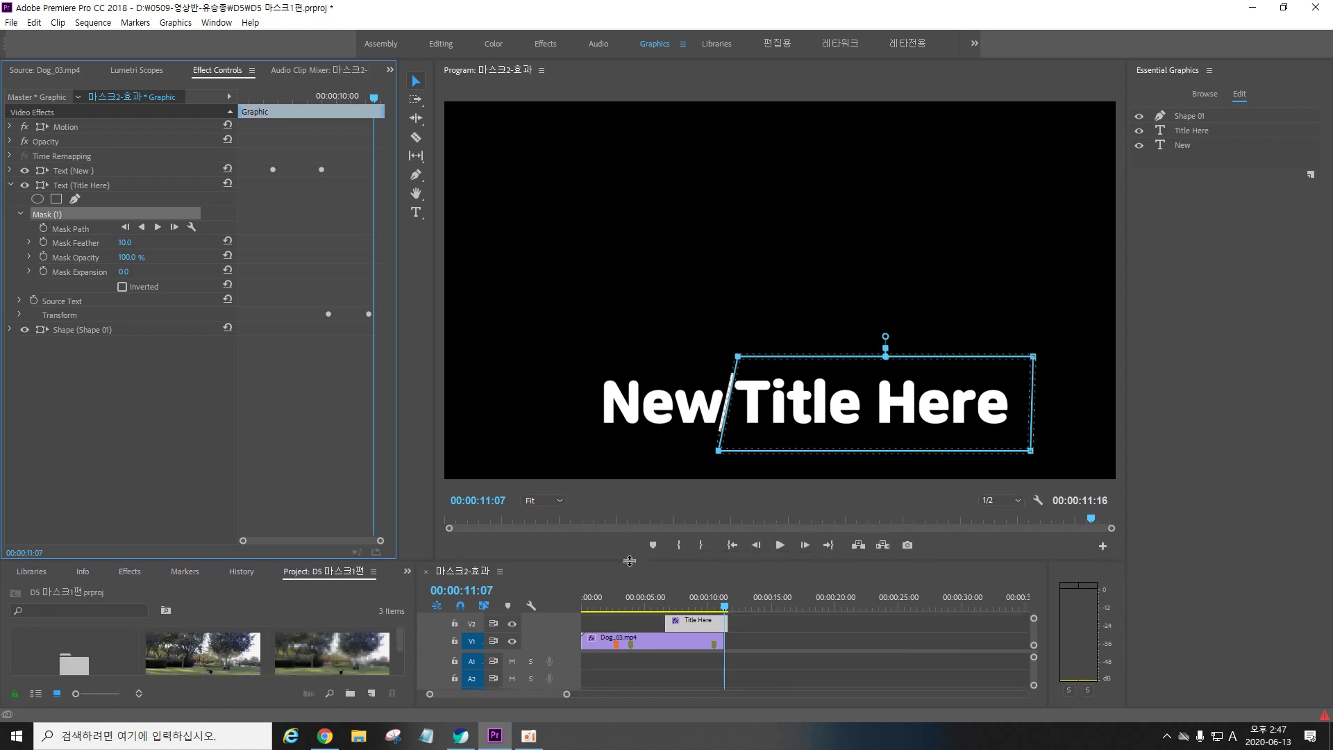
drag(686, 614, 709, 603)
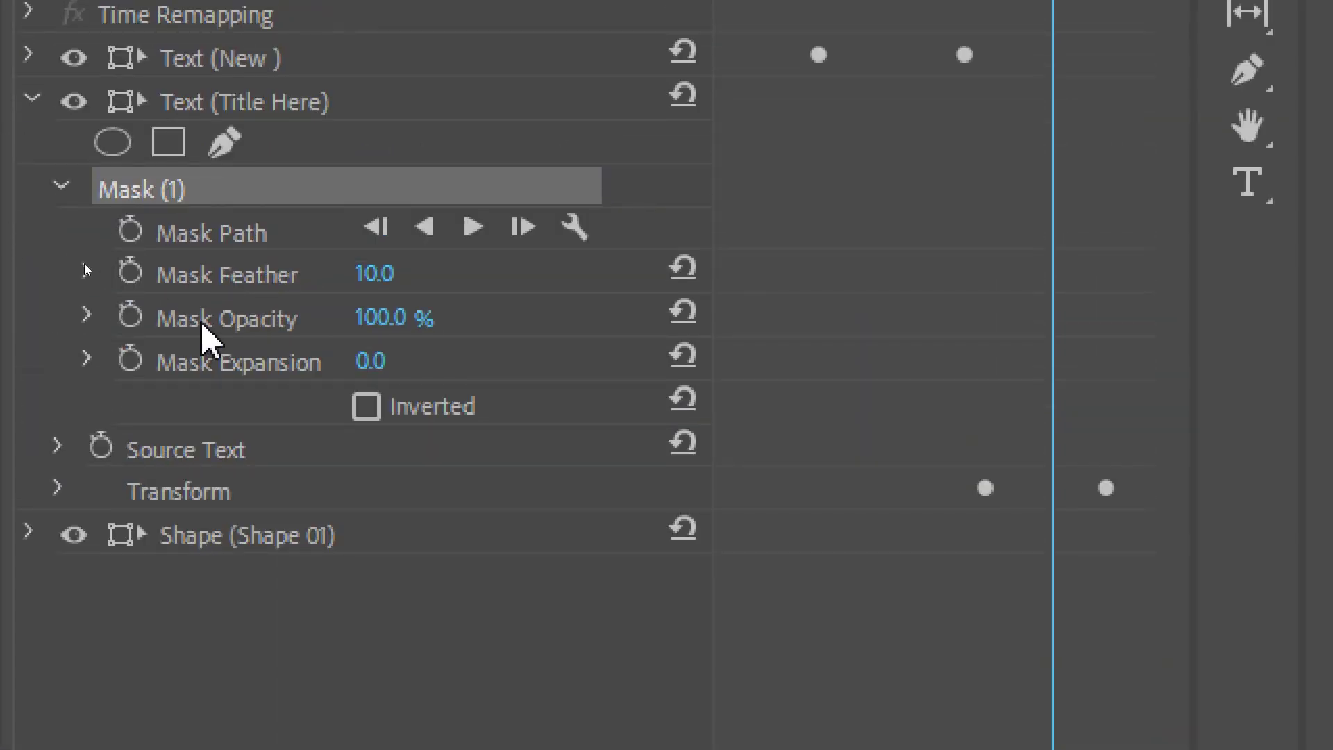
Collapse the Title Here mask properties and scrub the timeline to check the title timing
click(24, 188)
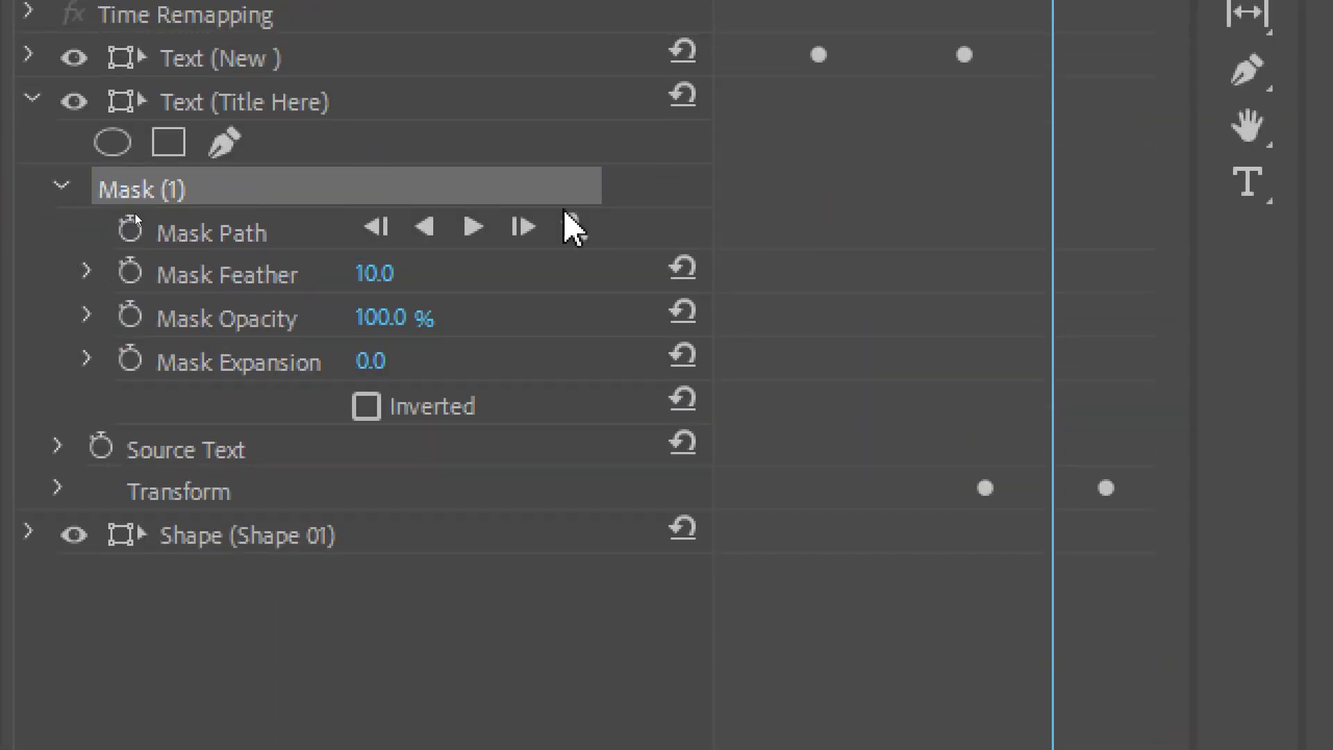
click(63, 186)
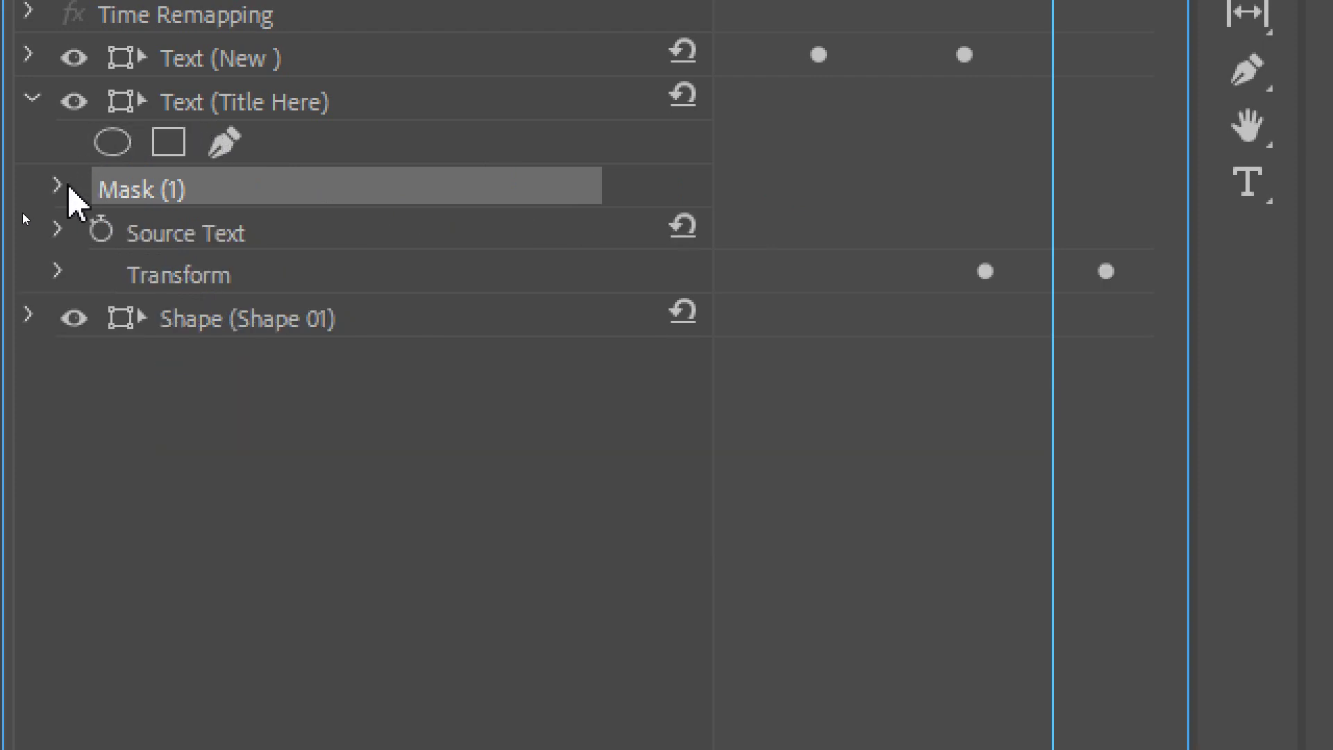
drag(1070, 111, 740, 136)
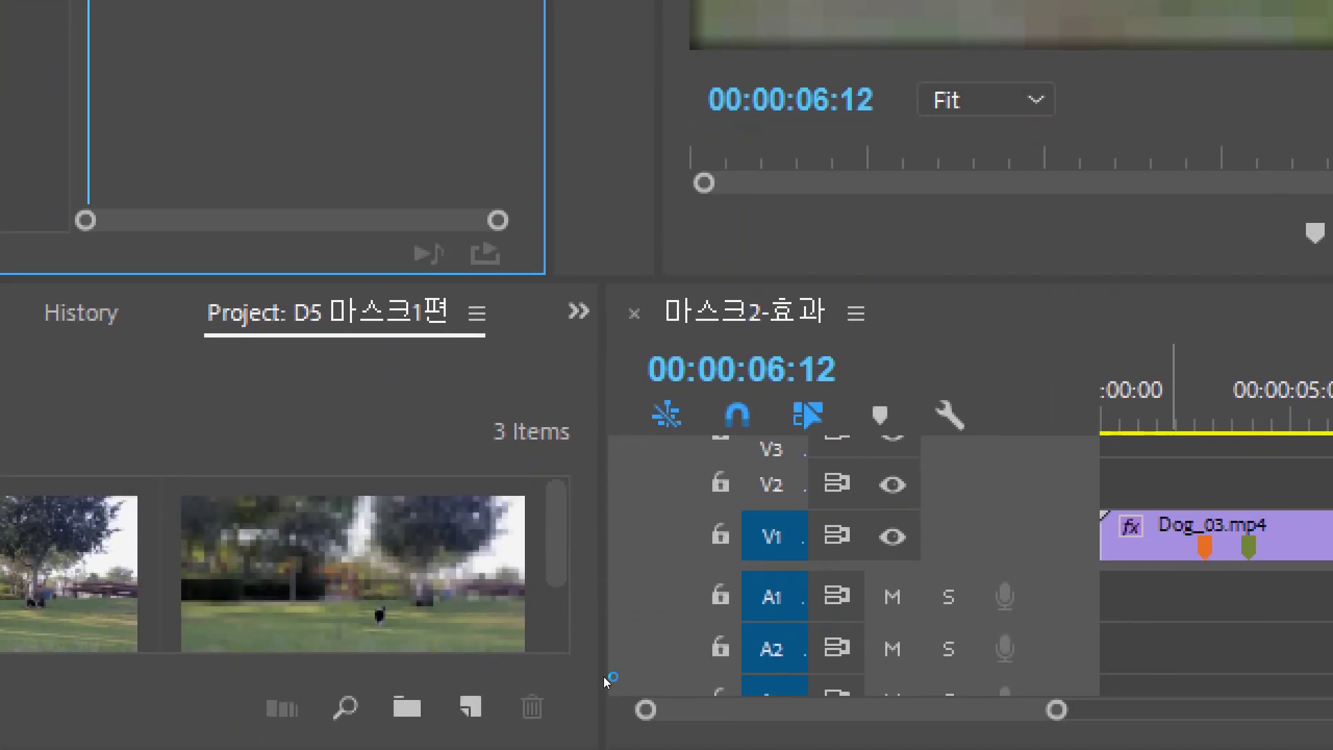
click(608, 679)
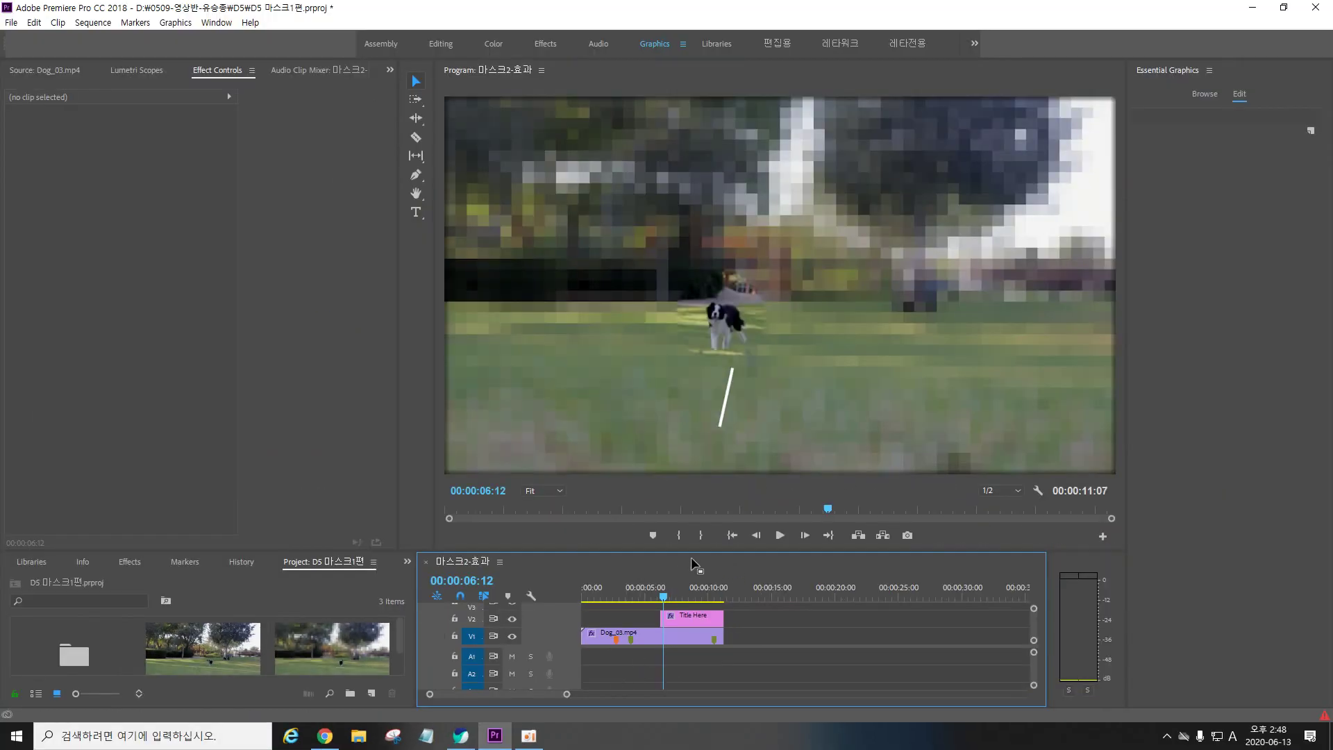
drag(663, 595, 672, 594)
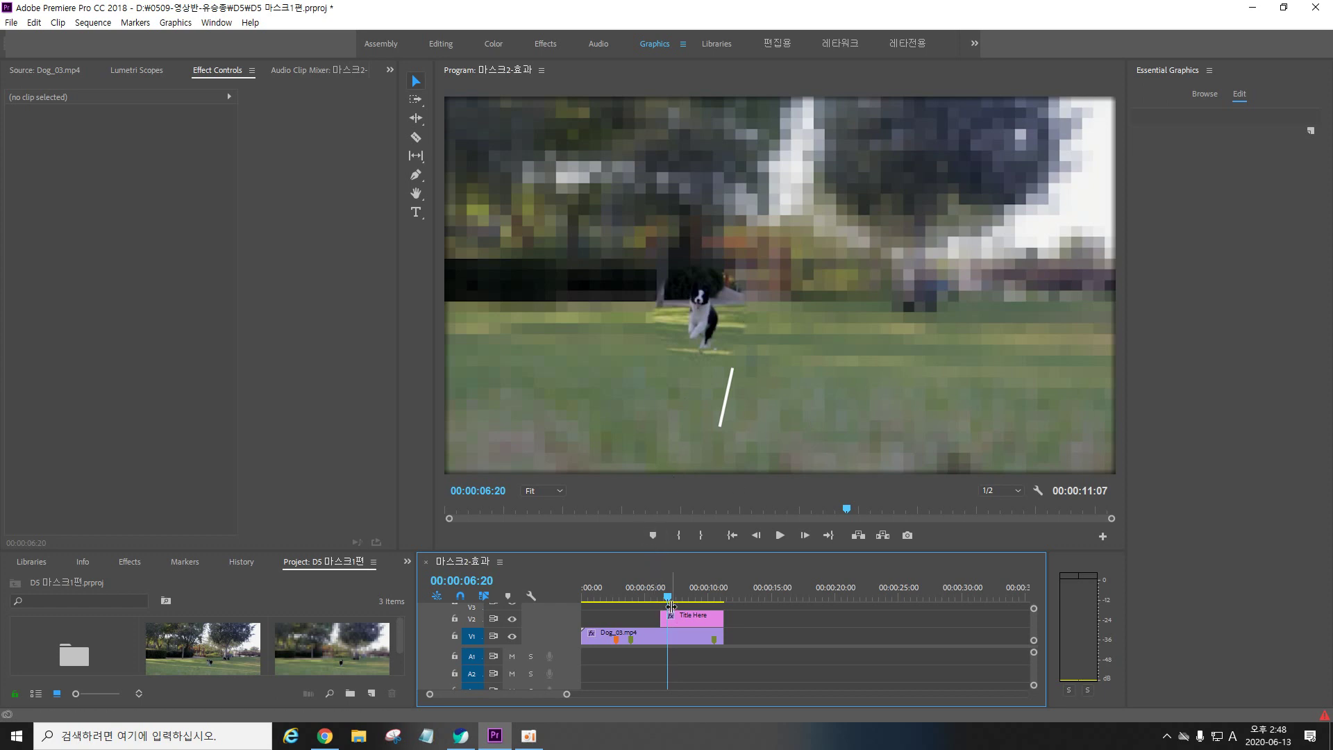
drag(670, 601, 697, 597)
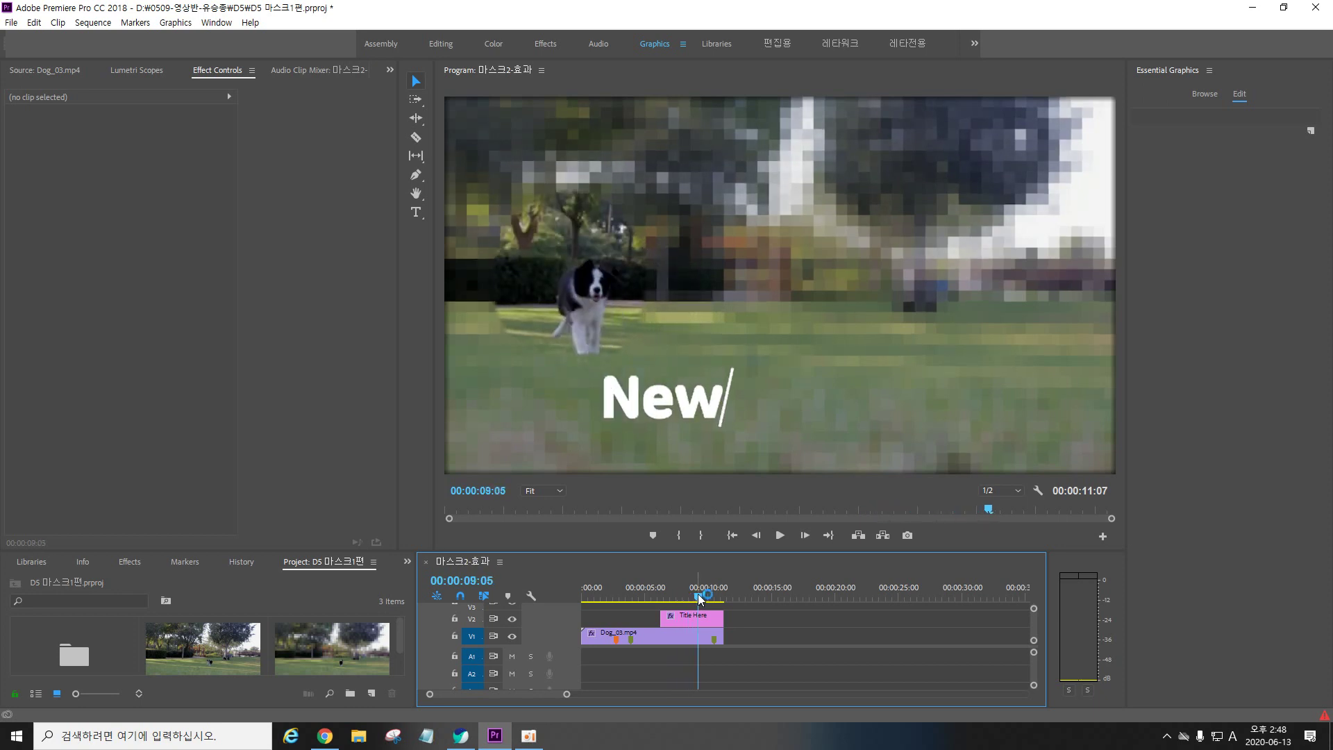
Undo the clip shift, return to 00:00:07:08, and select the Title Here graphic clip
key(ctrl+z)
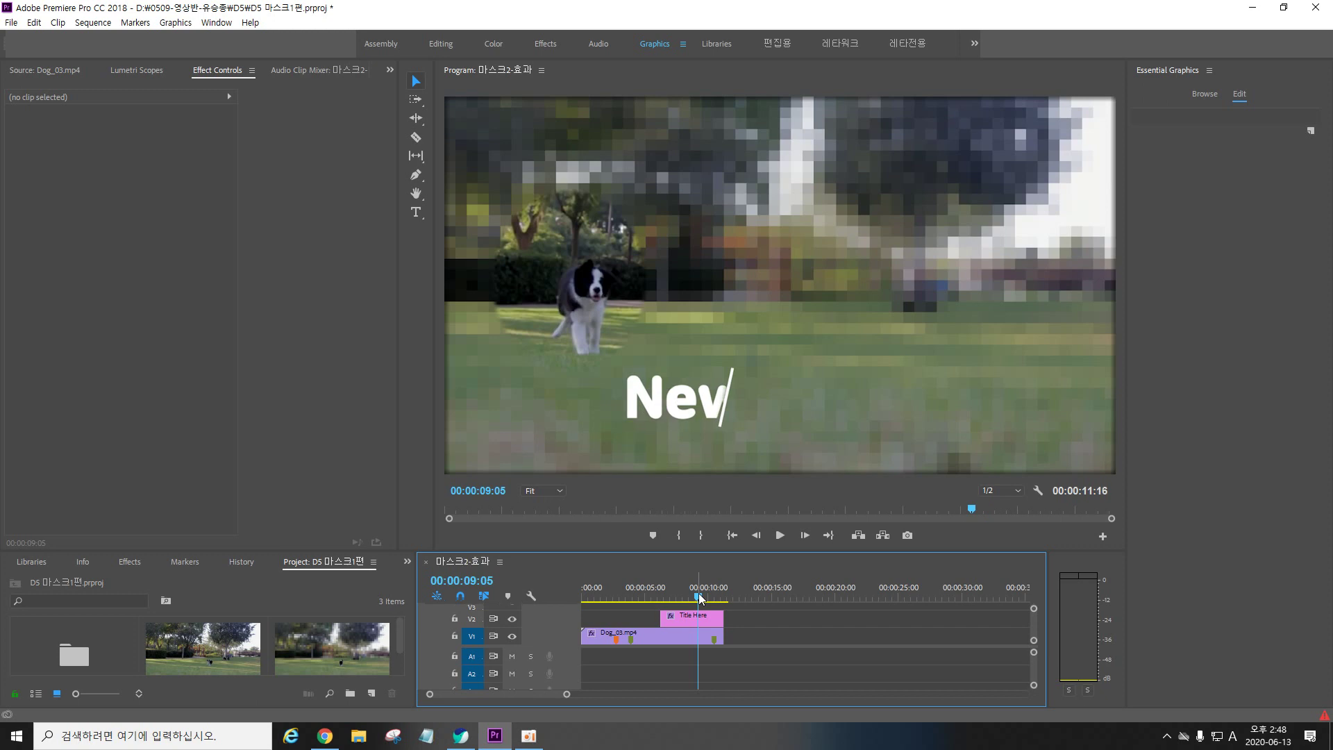
drag(699, 593, 679, 590)
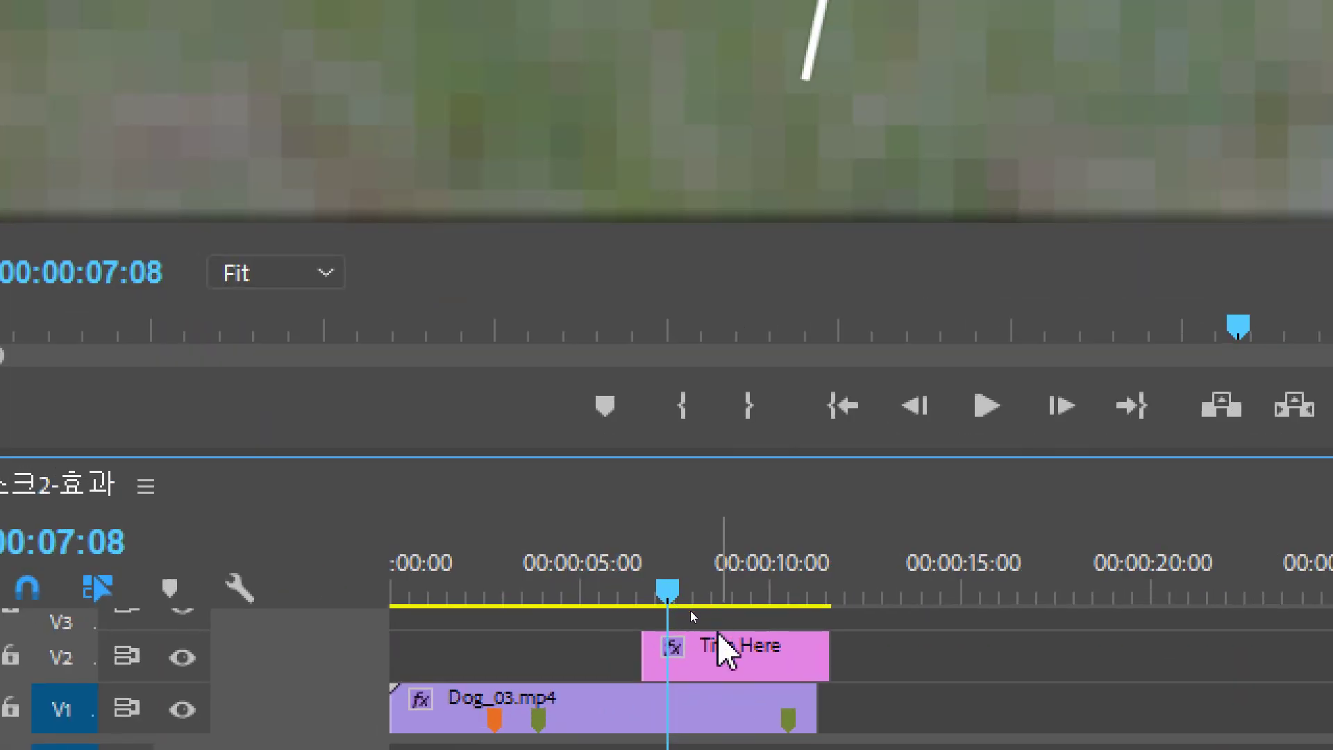
click(691, 614)
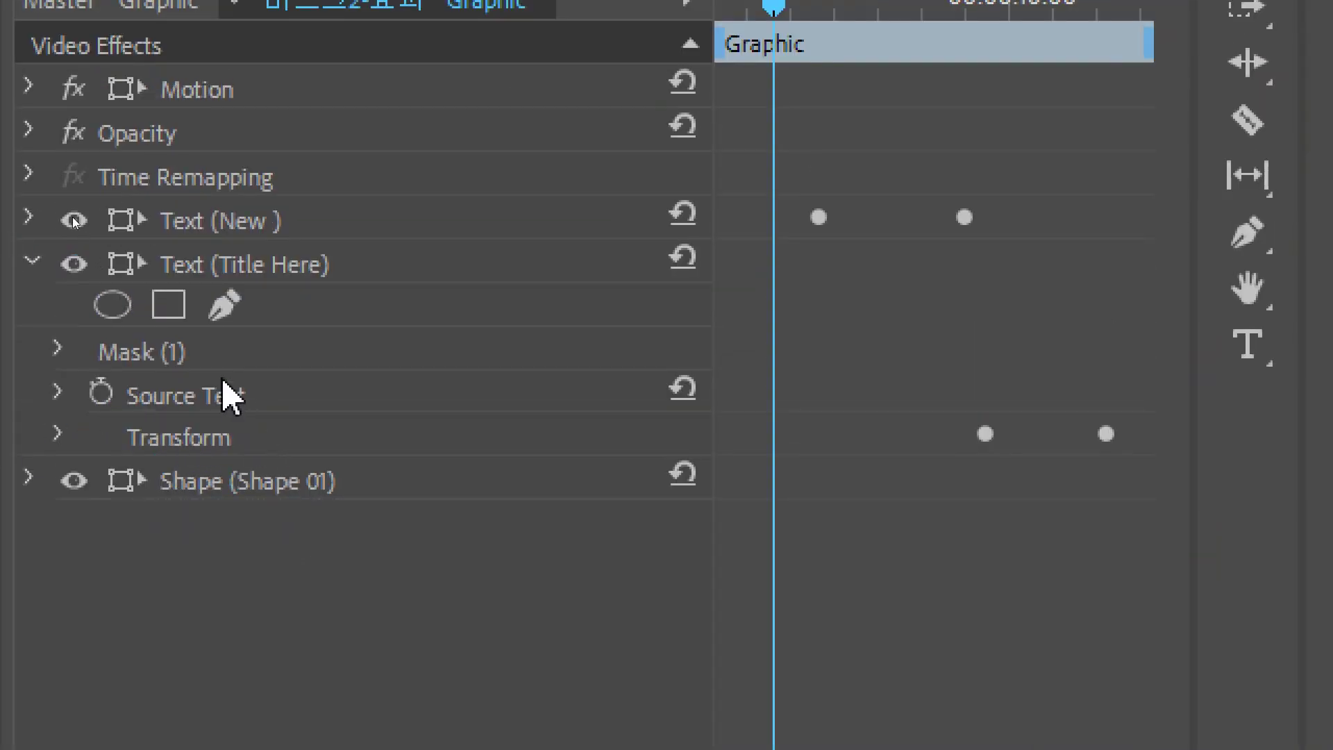
Collapse the Title Here text layer and expand Shape (Shape 01), hiding its Appearance settings
click(214, 177)
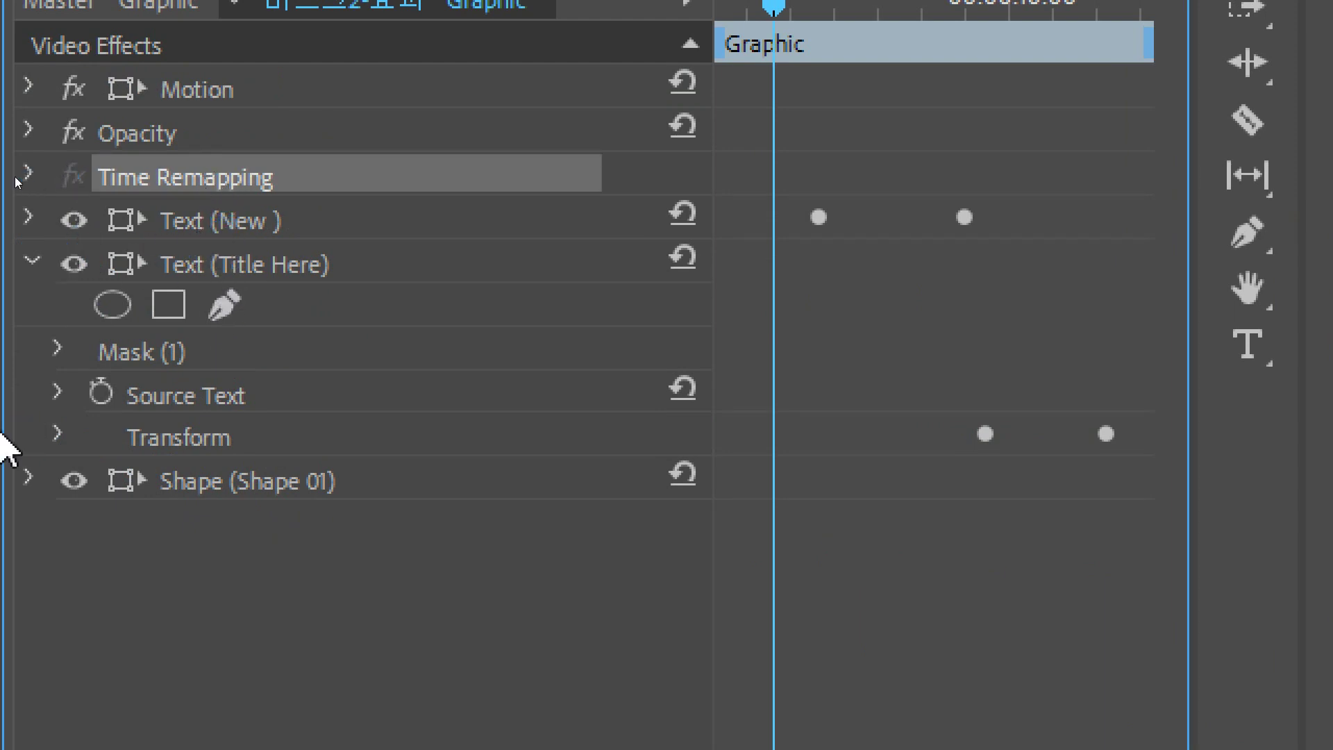
click(33, 260)
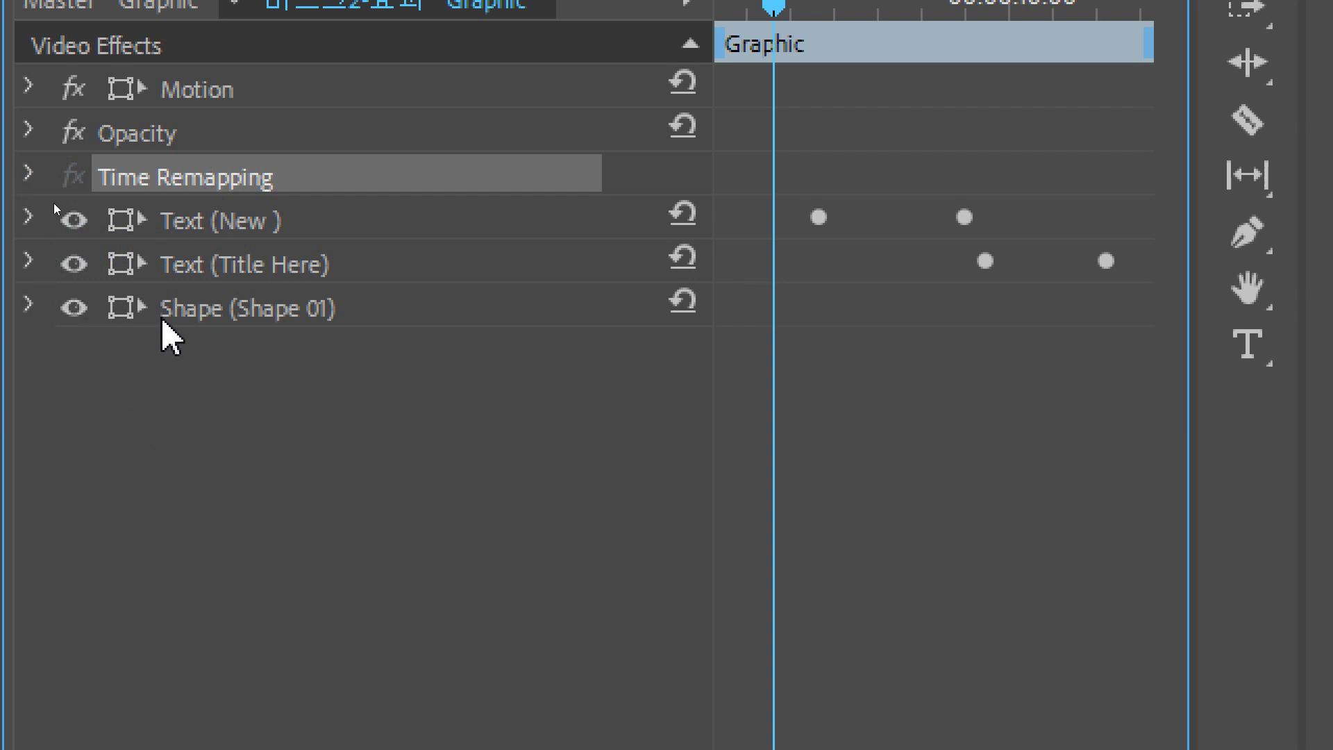
click(196, 311)
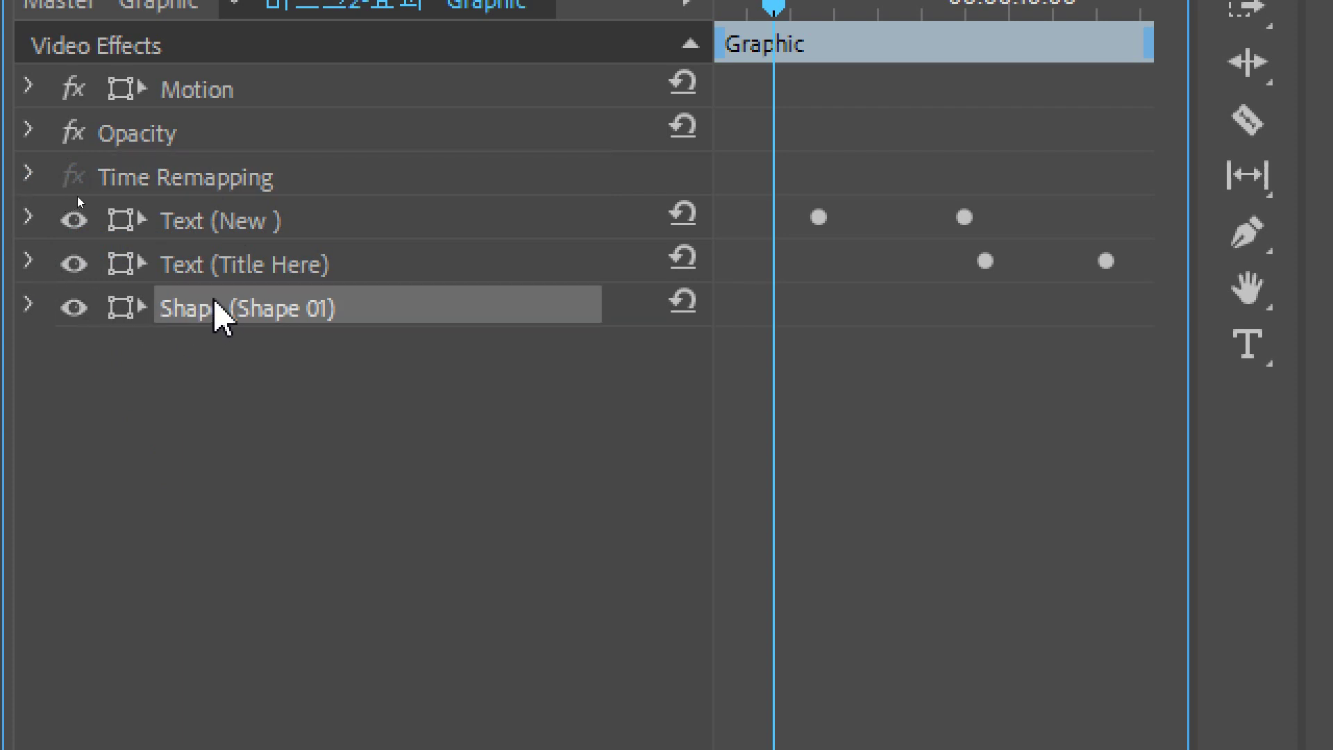
click(29, 306)
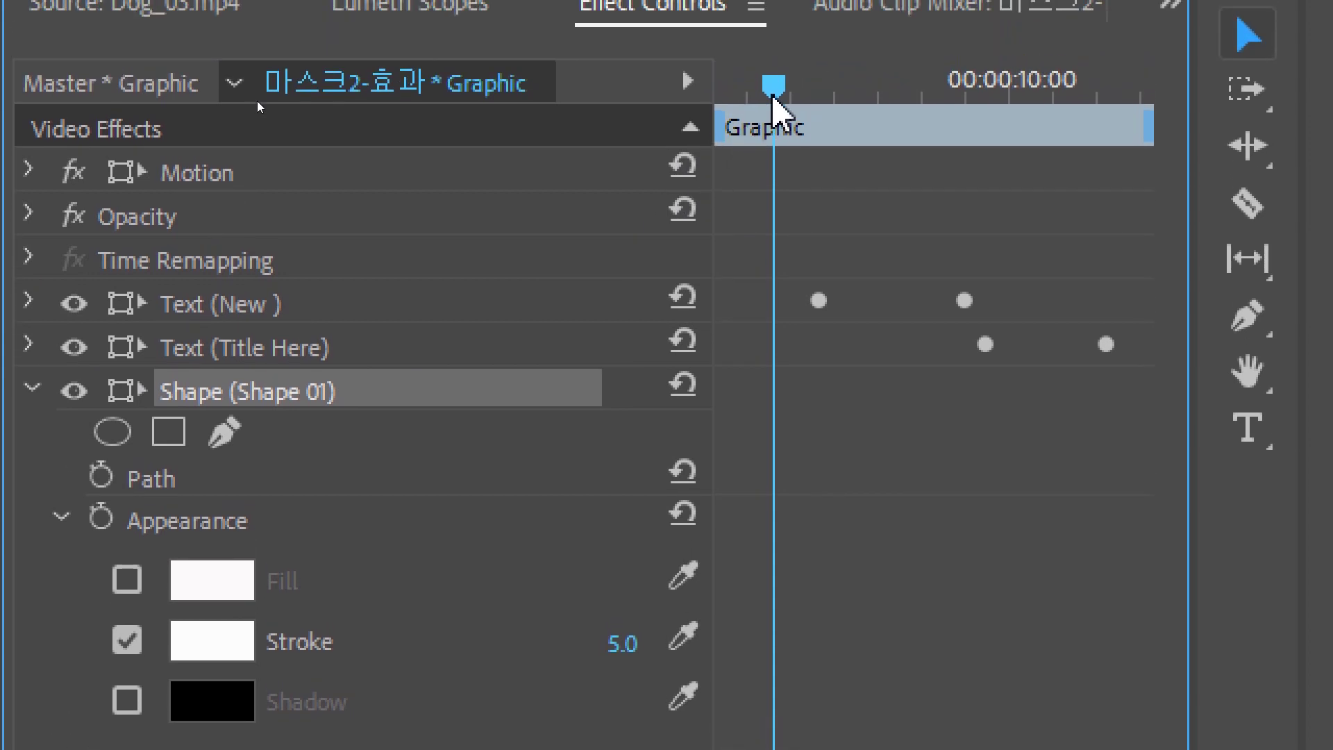
click(118, 232)
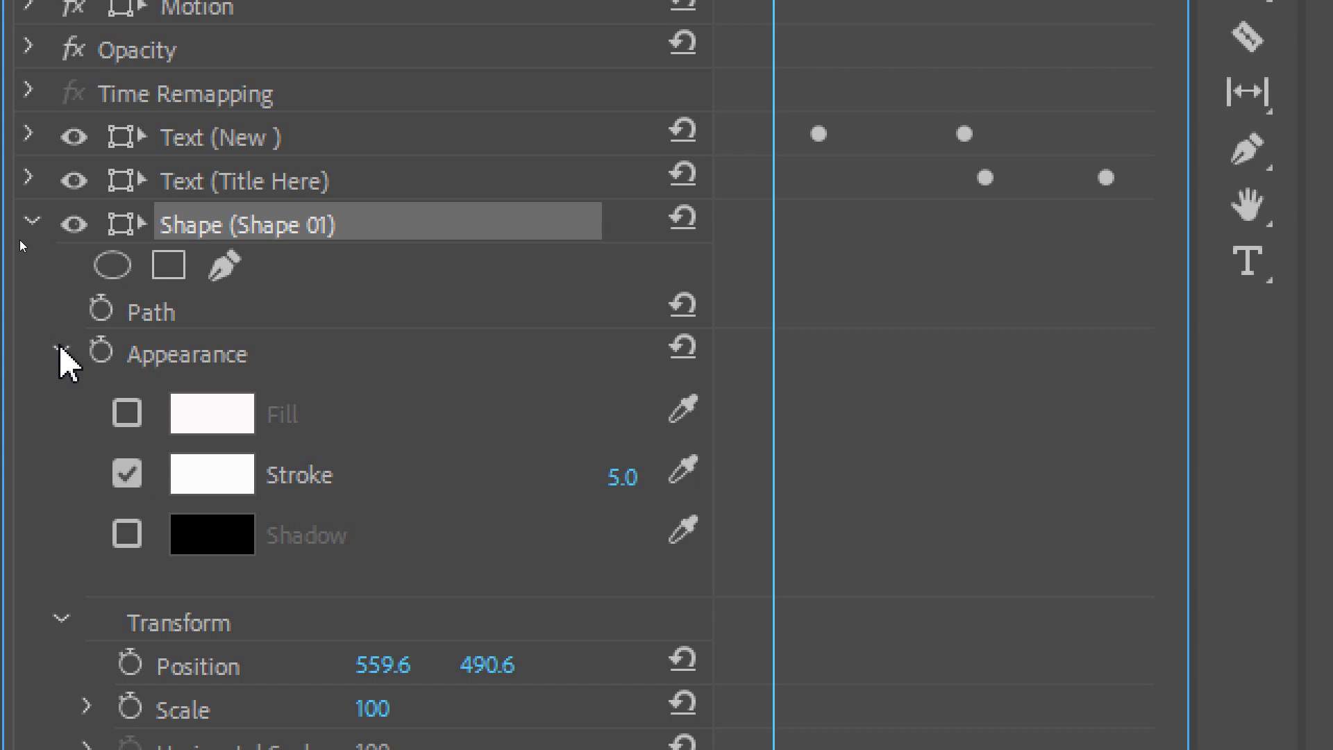
click(57, 347)
Show the slash's Transform properties (Position 559.6, 490.6, Opacity 100%) and move the playhead slightly later
click(215, 514)
click(17, 347)
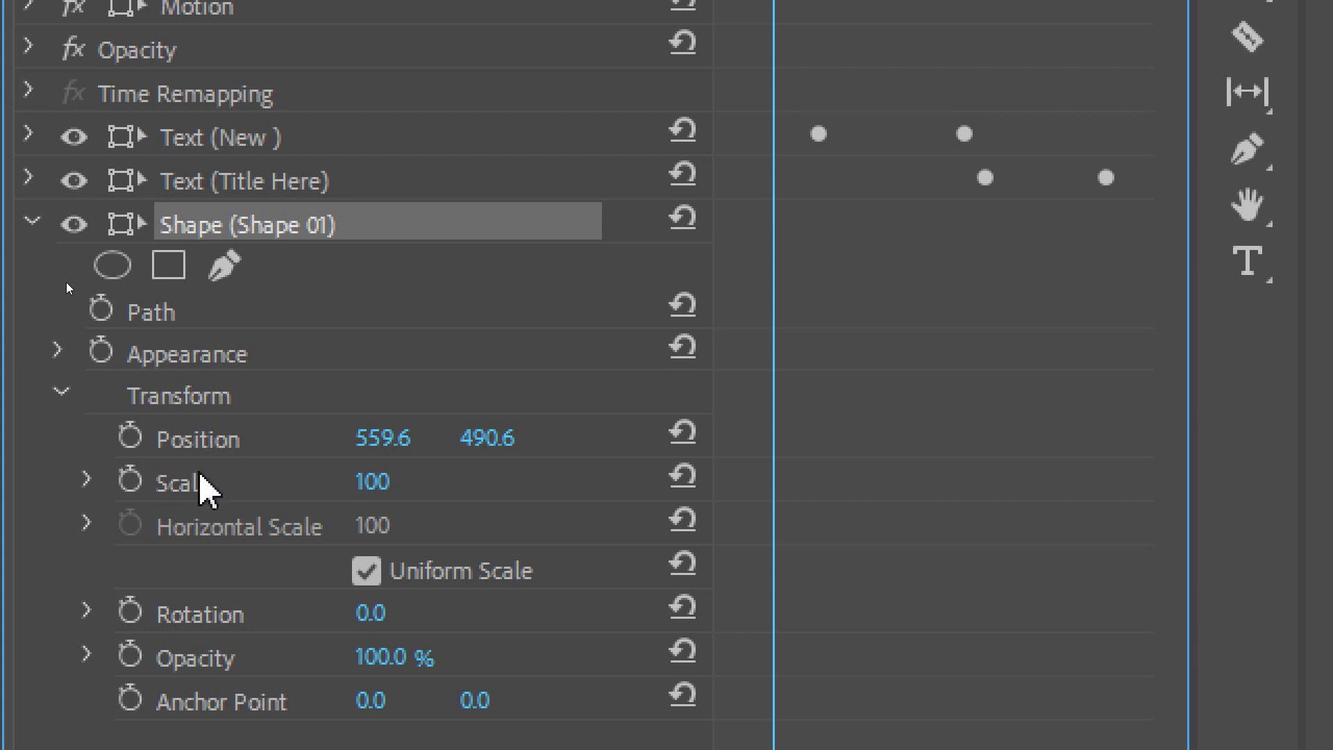
click(27, 347)
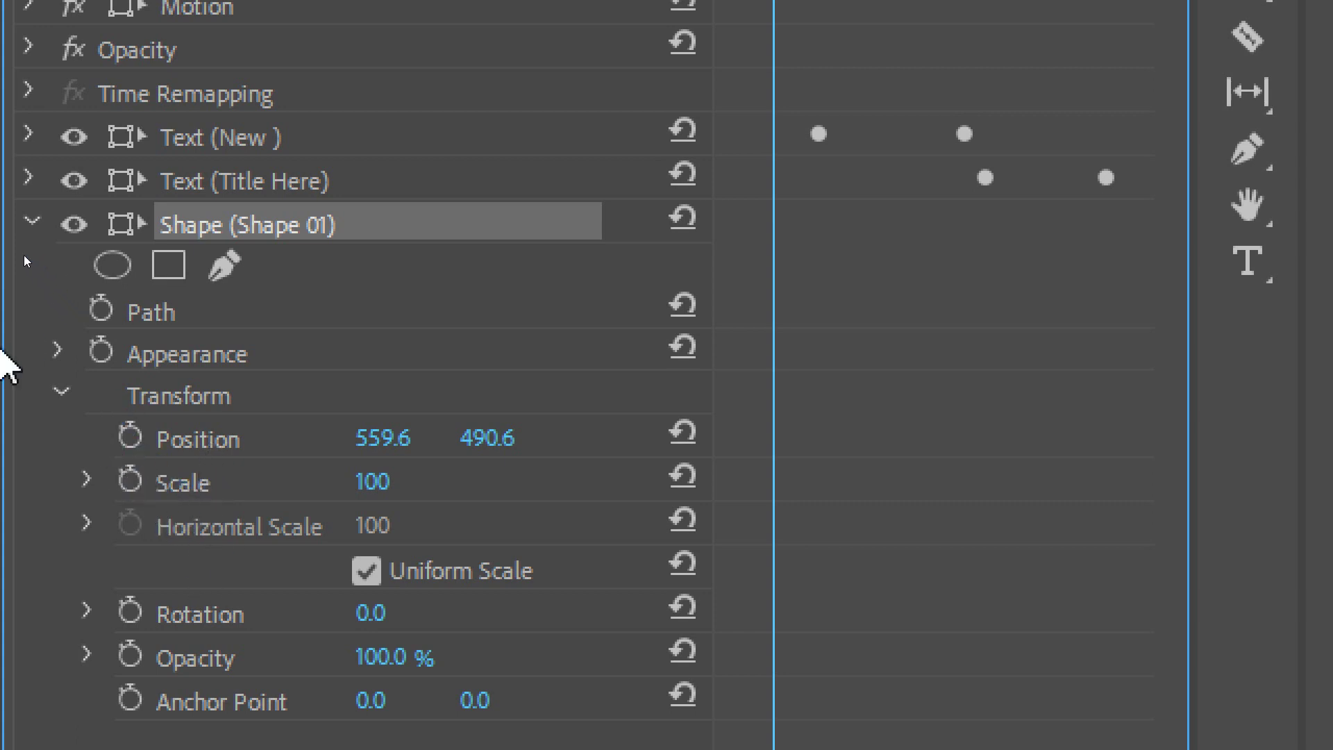
click(64, 393)
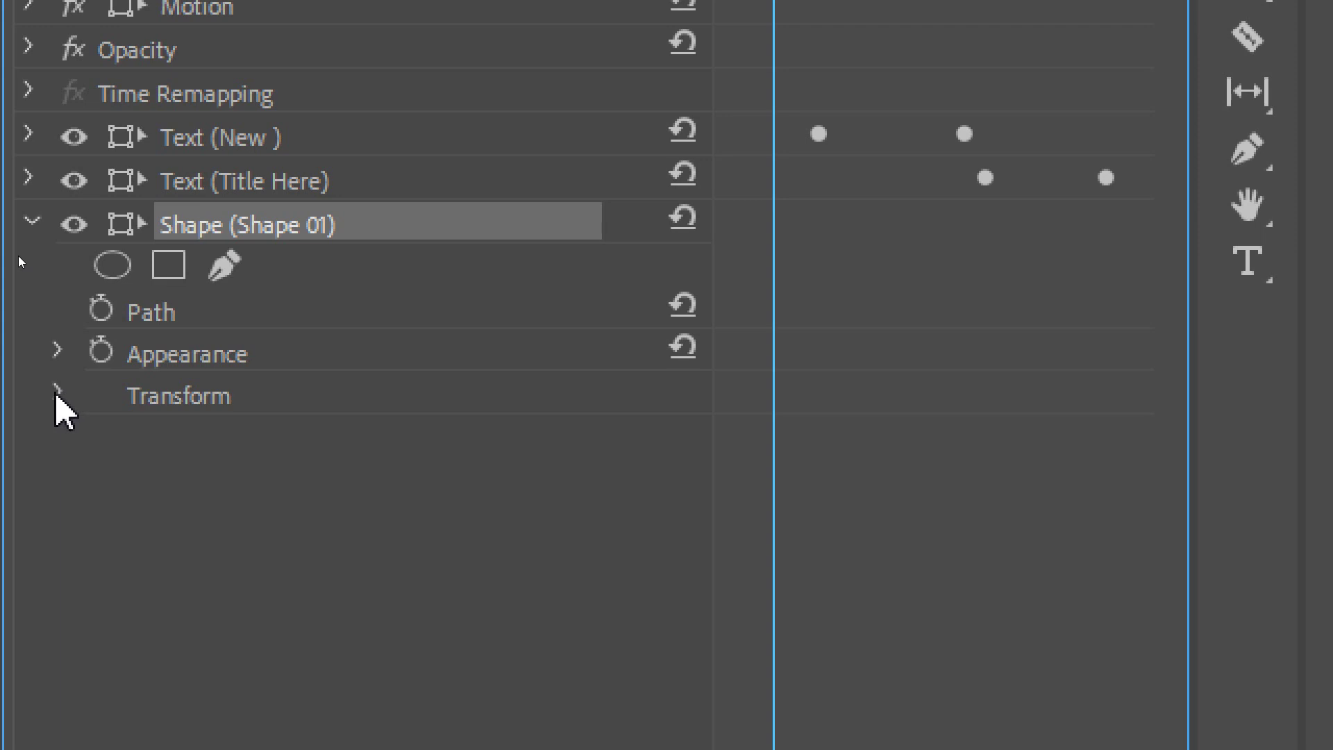
click(57, 393)
click(124, 397)
click(159, 400)
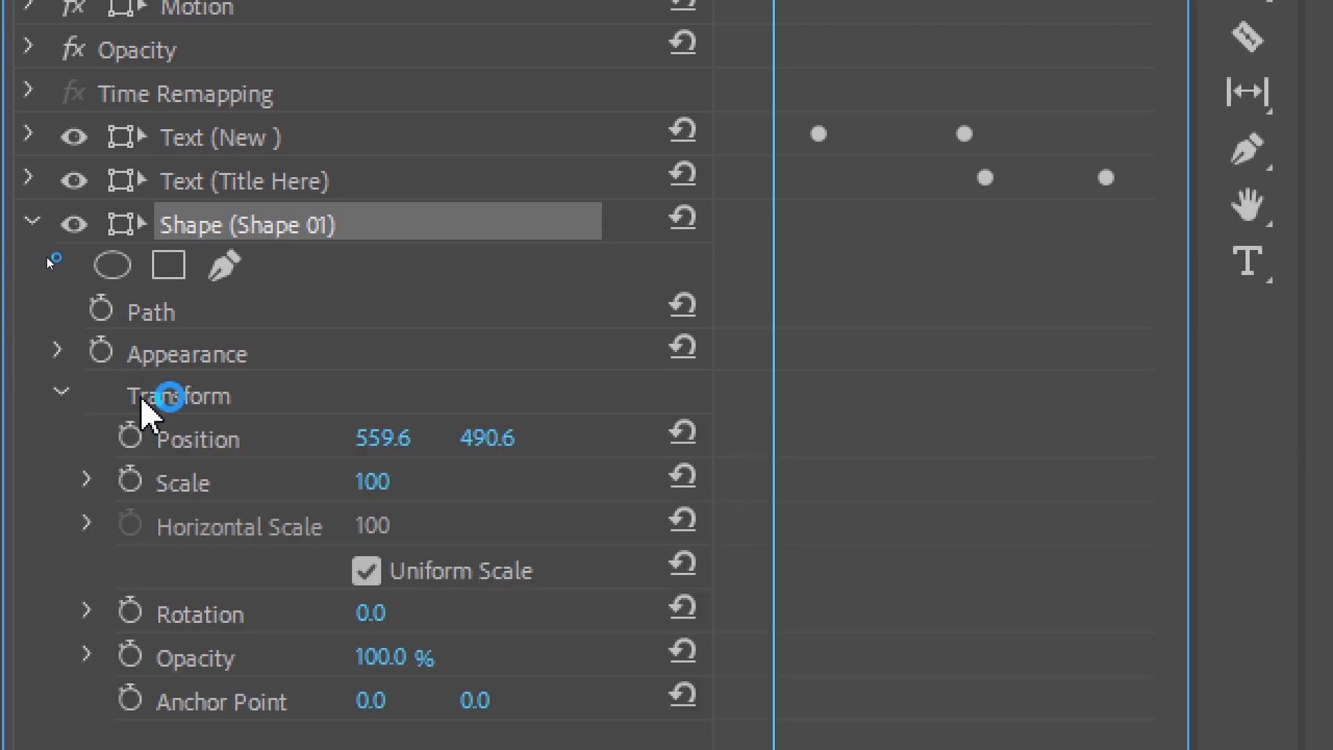
click(177, 409)
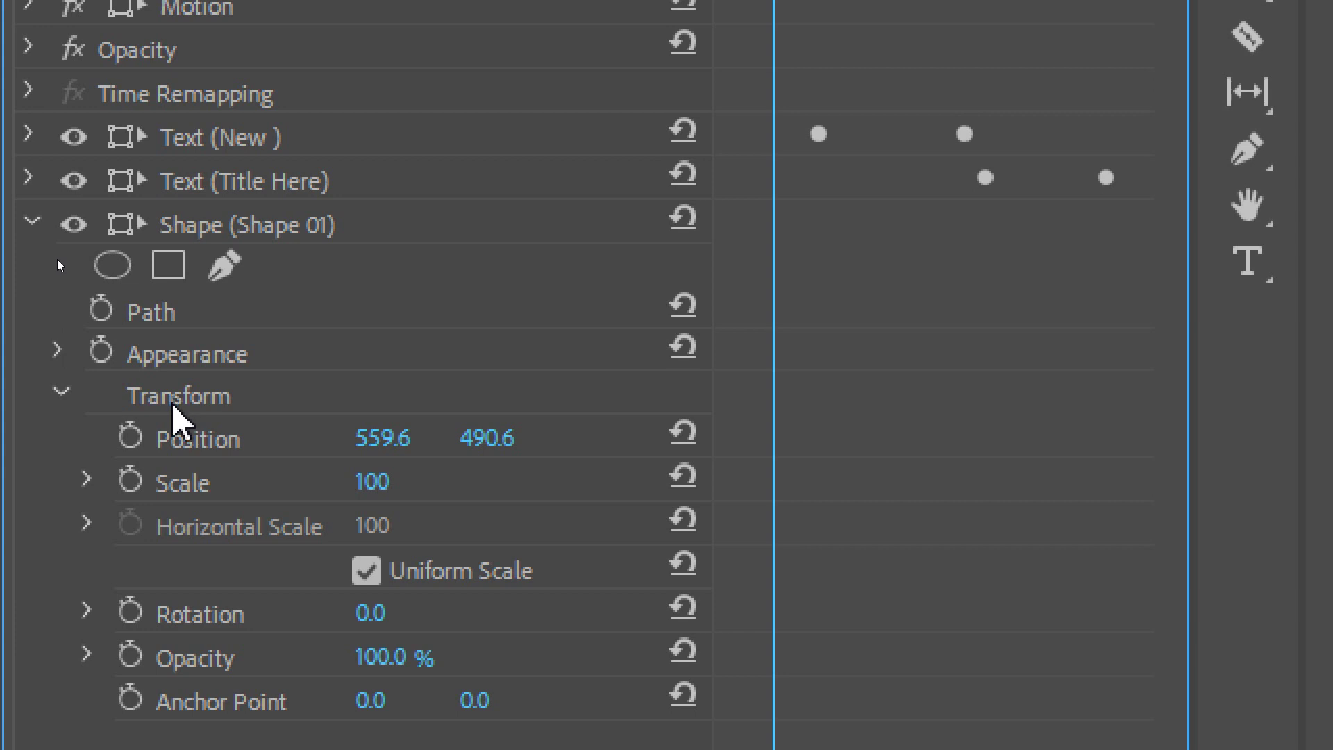
click(177, 629)
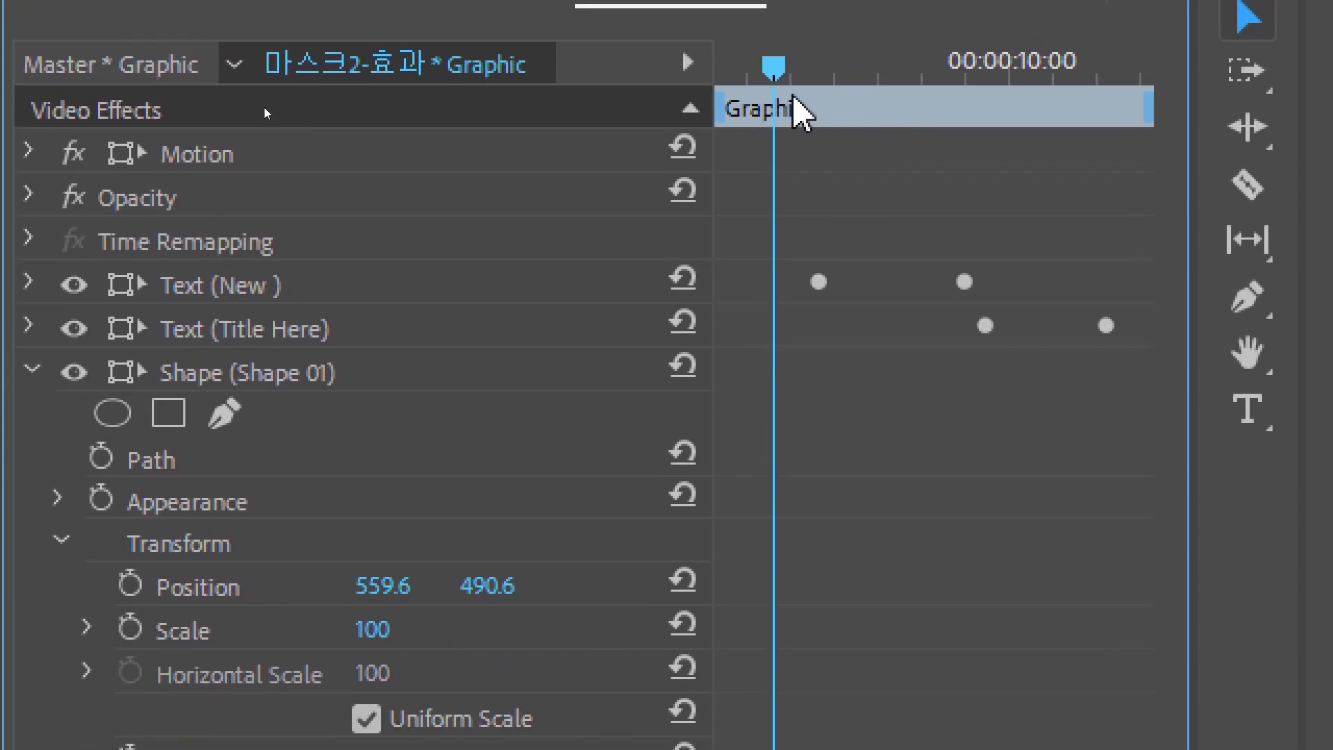
drag(783, 97, 792, 114)
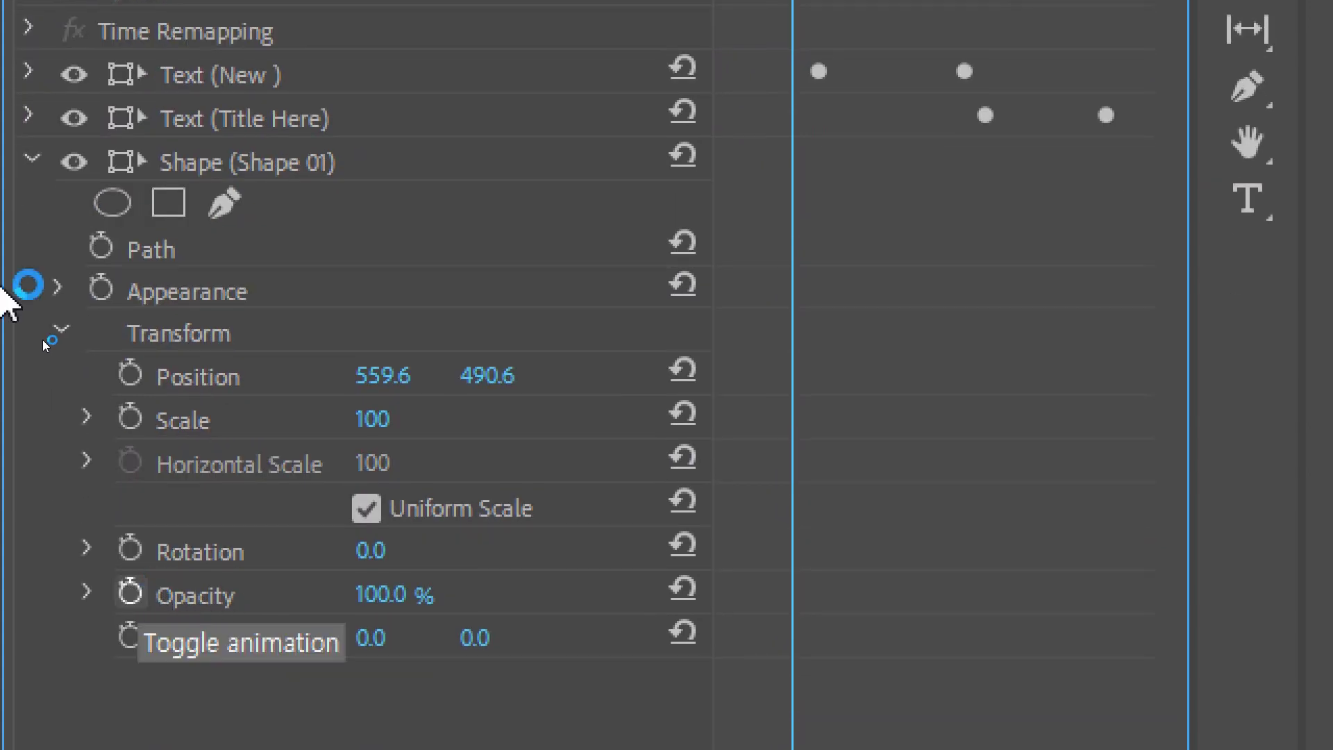
Keyframe the slash's Opacity to fade from 0% at an earlier time up to 100%
click(129, 592)
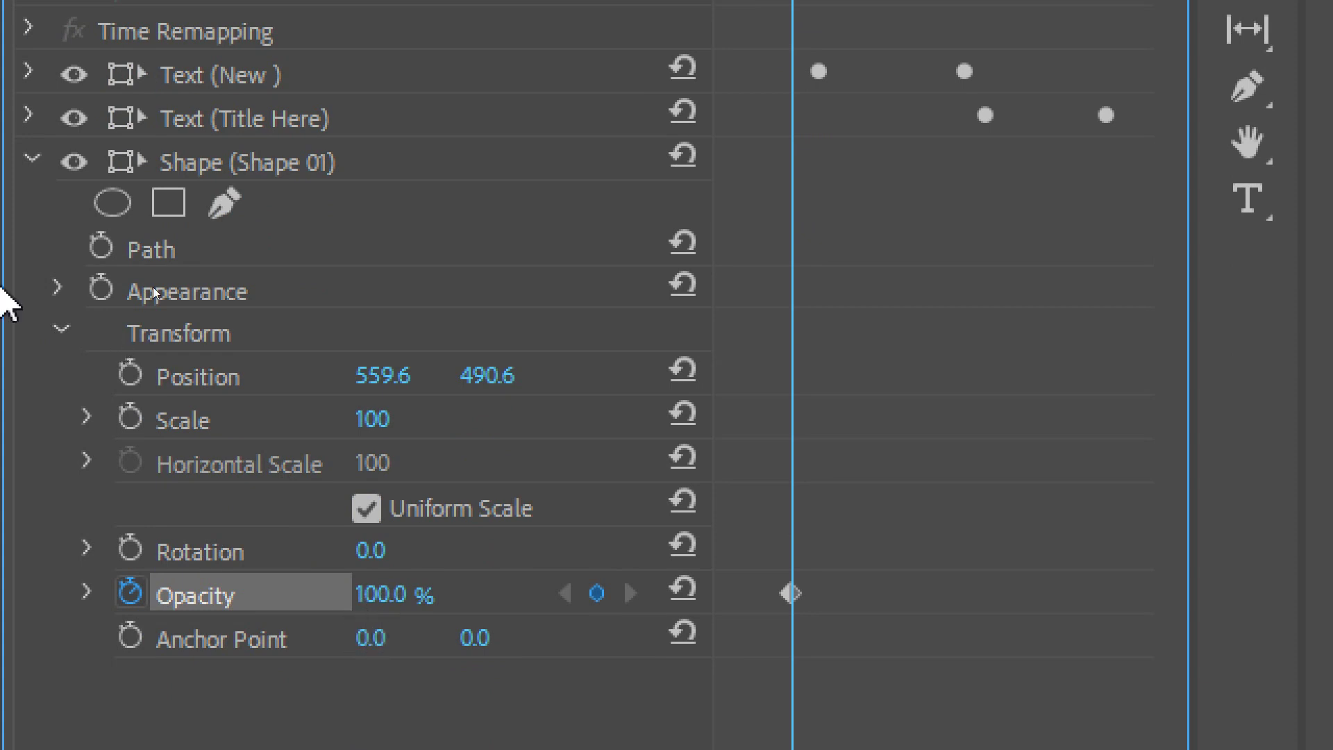
click(829, 111)
drag(829, 111, 722, 114)
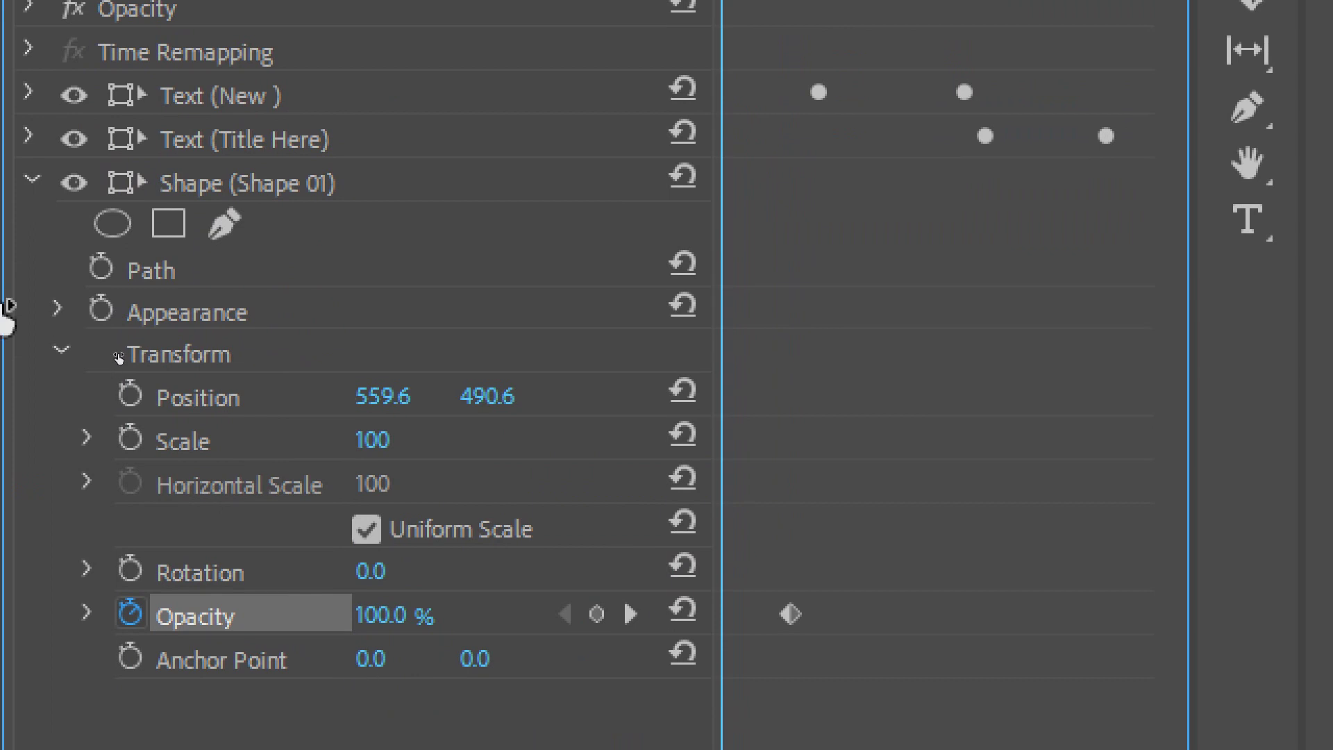
click(383, 616)
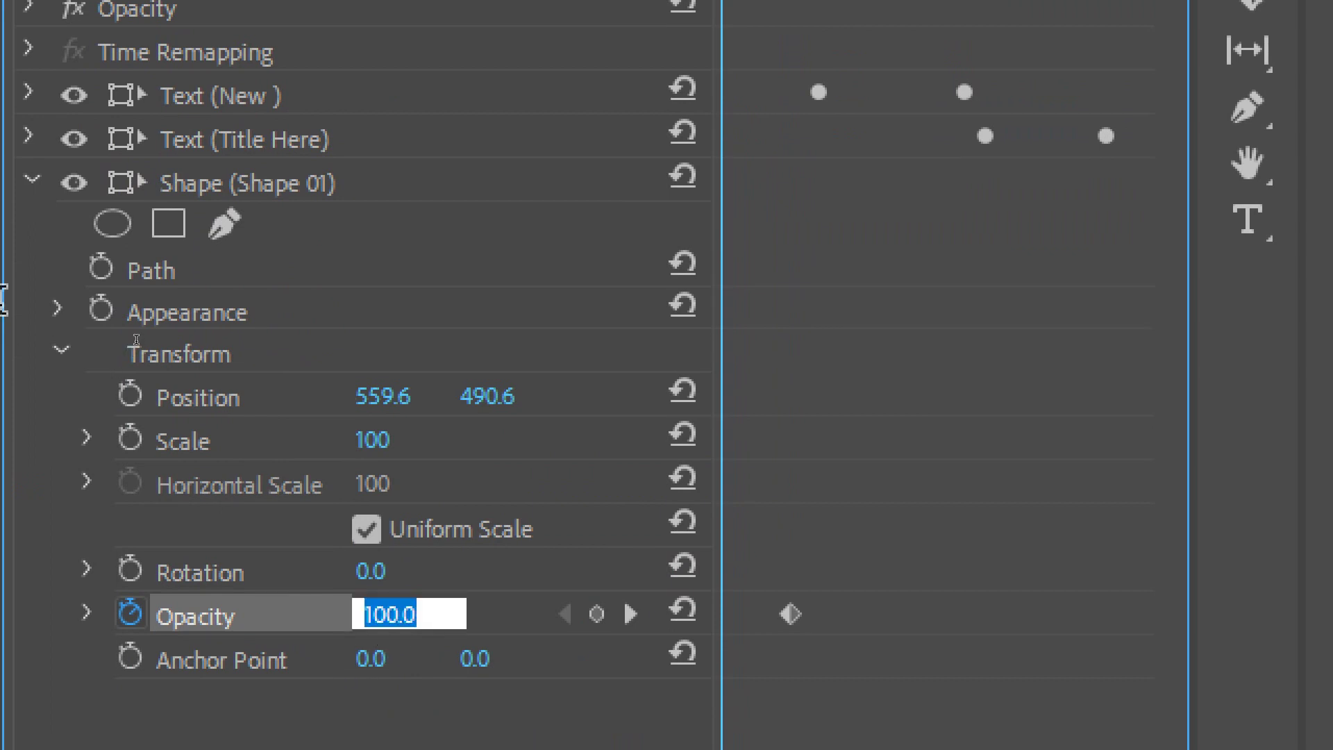
text(0)
key(Return)
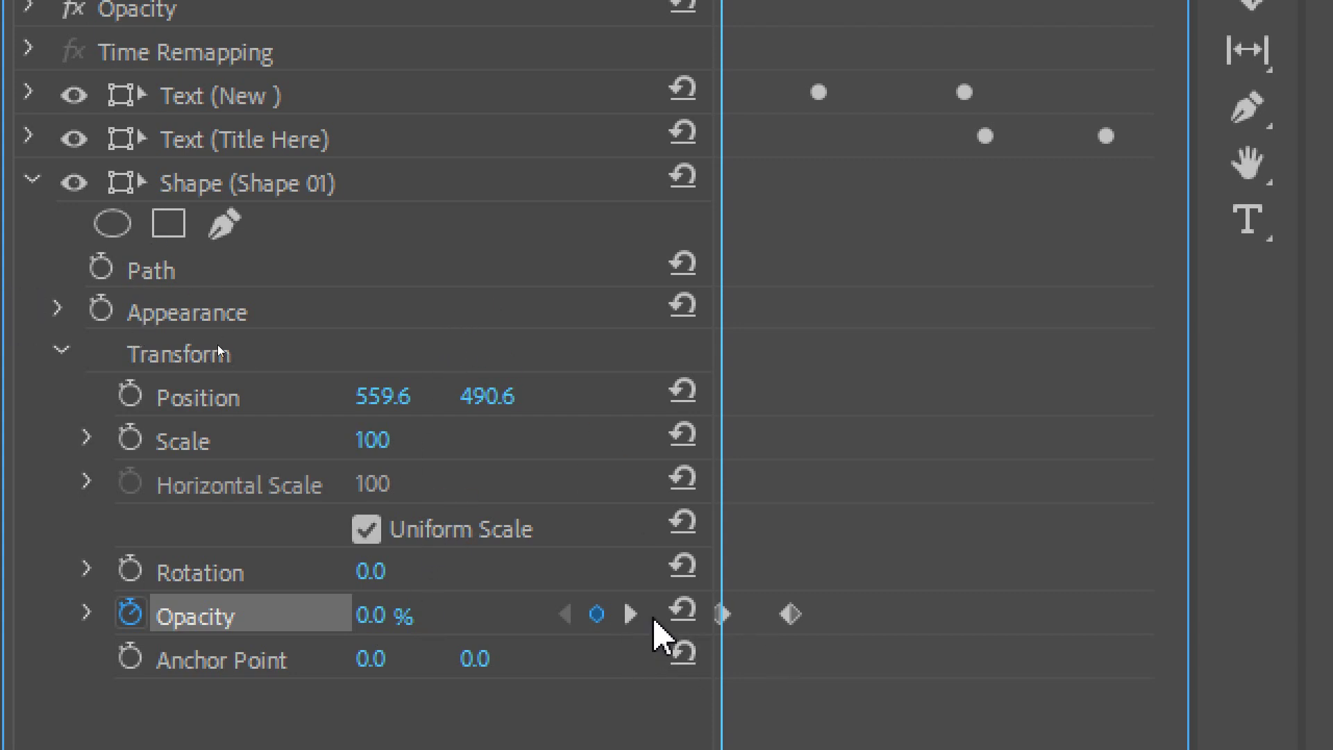
click(632, 615)
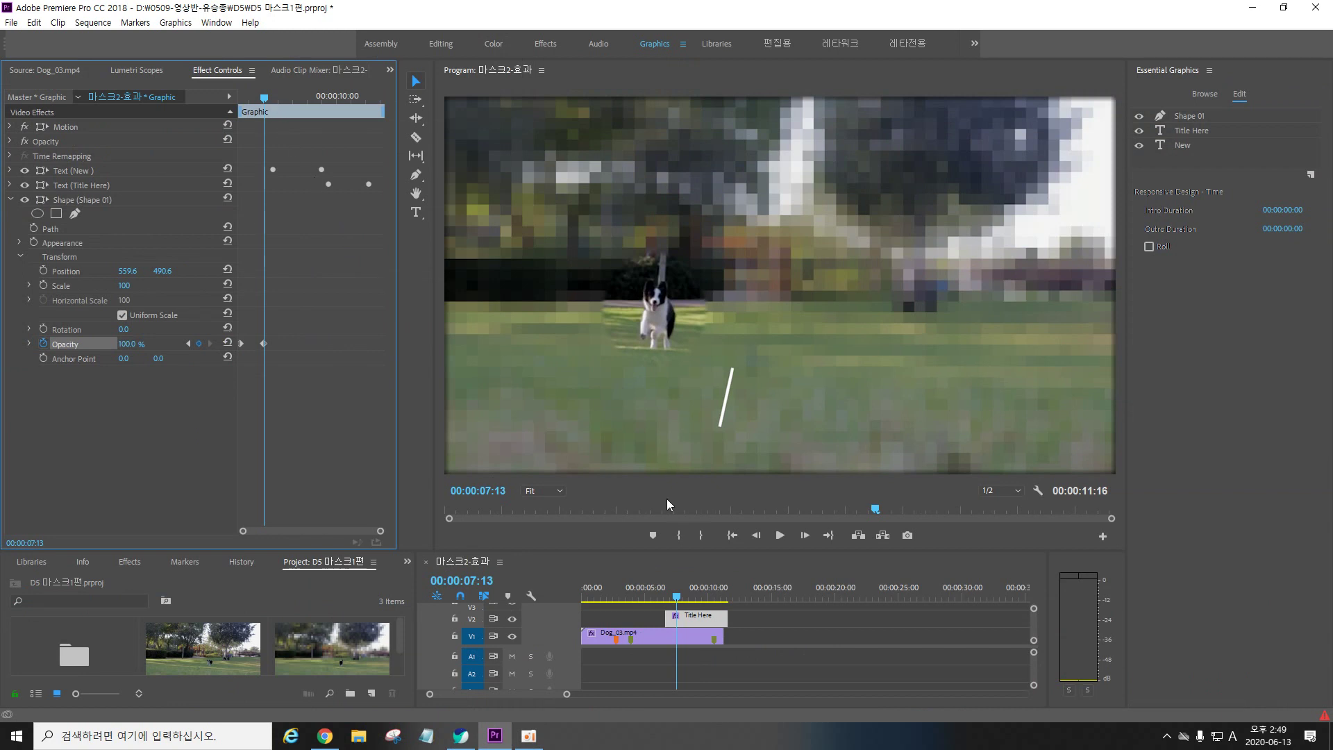
drag(678, 596, 726, 577)
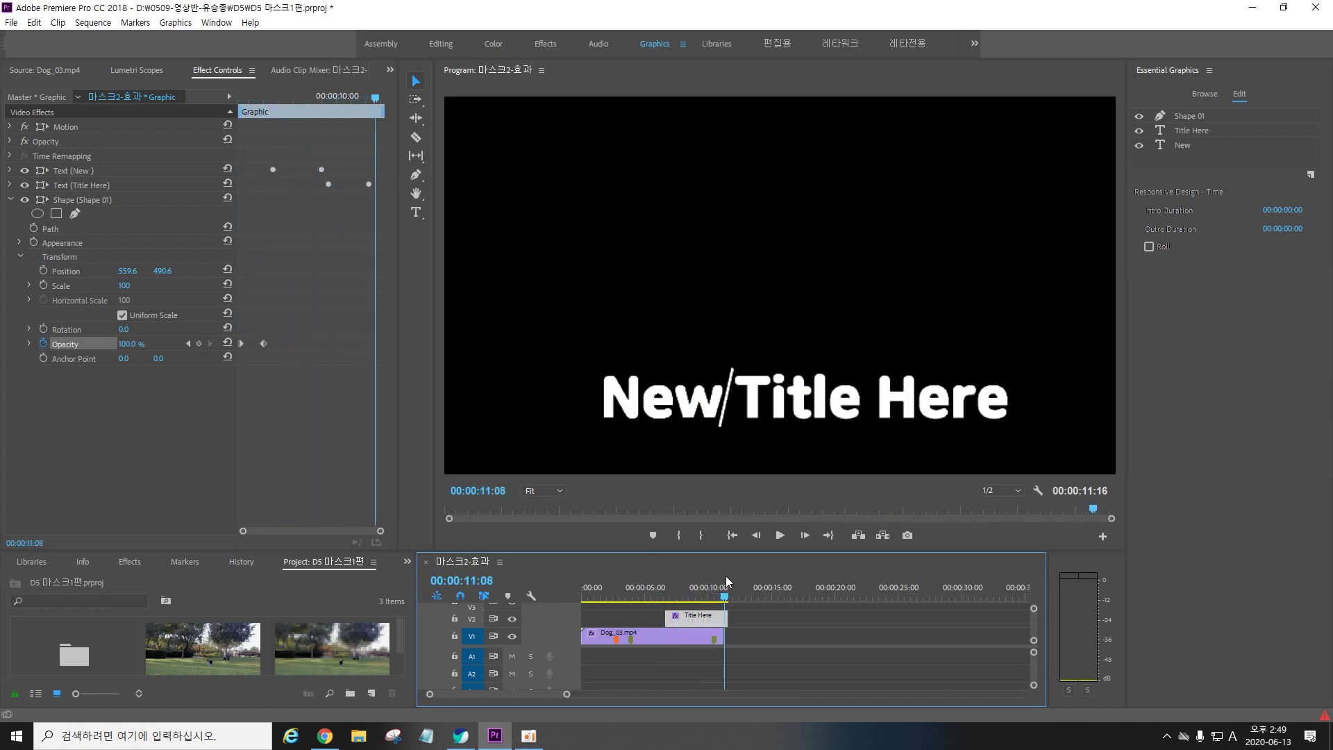